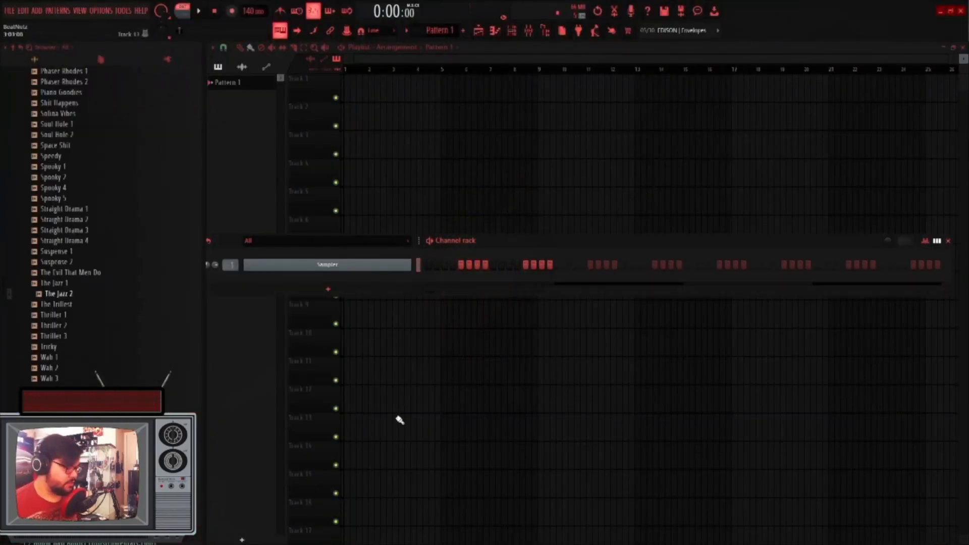
{"action": "key", "text": "alt+Tab"}
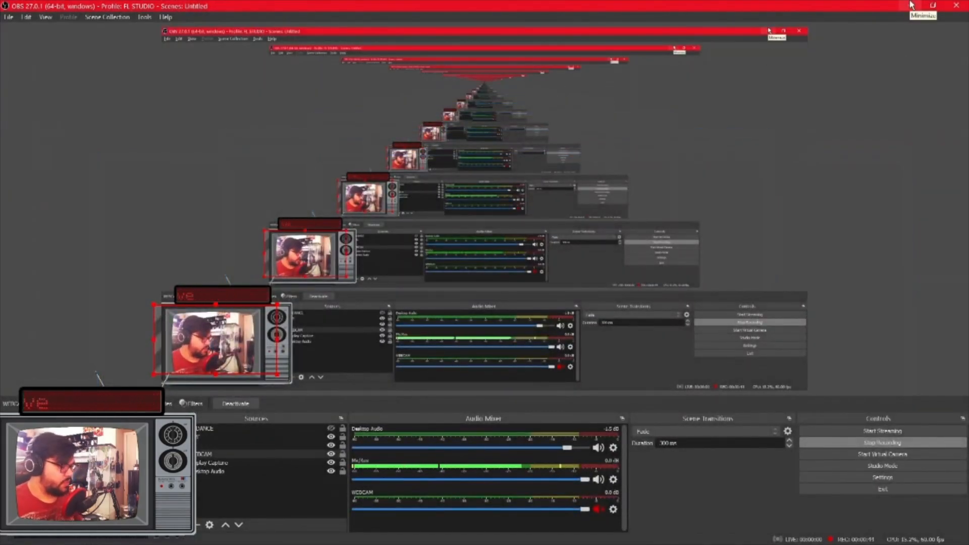
{"action": "left_click", "coordinate": [911, 5]}
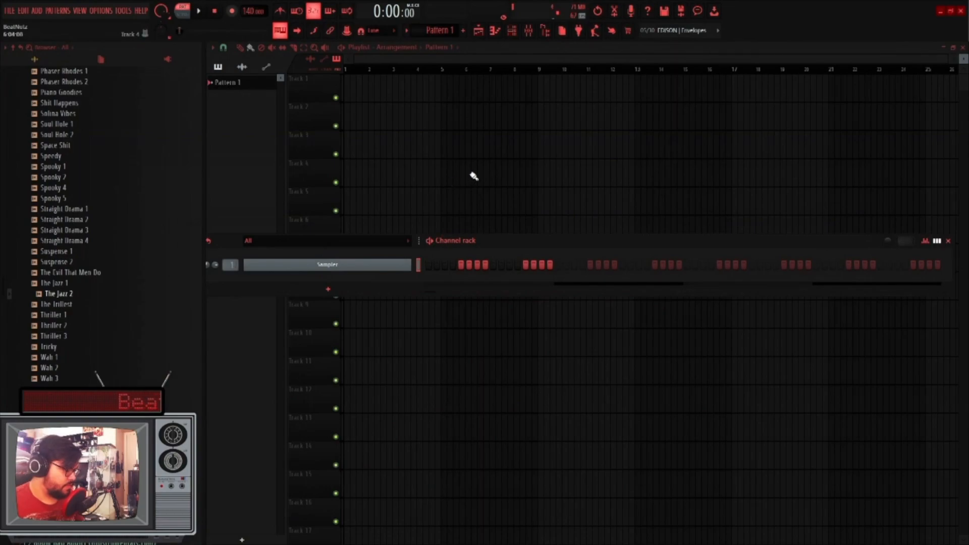
Hide the channel rack and collapse the DRUMS folder in the file browser
{"action": "key", "text": "F6"}
{"action": "scroll", "coordinate": [85, 284], "scroll_direction": "up", "scroll_amount": 10}
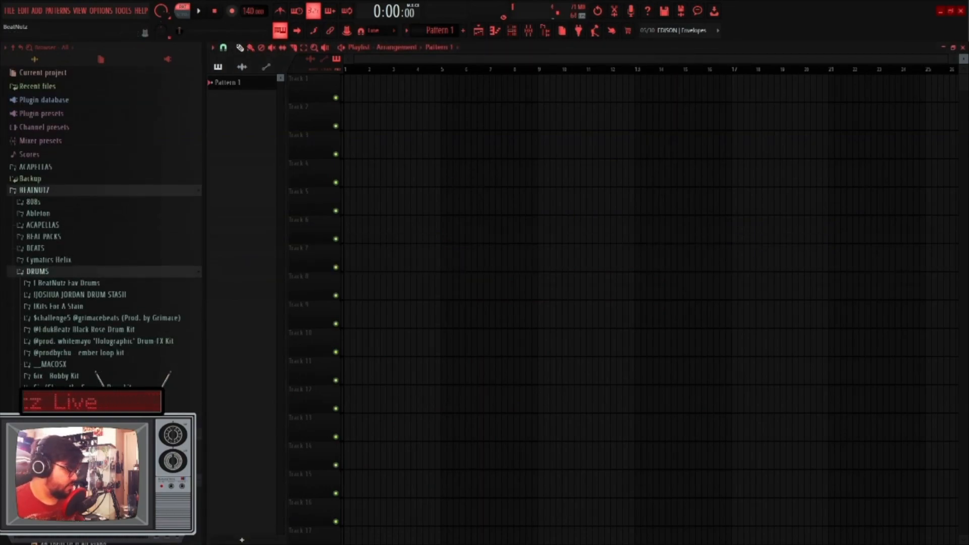
{"action": "left_click", "coordinate": [39, 272]}
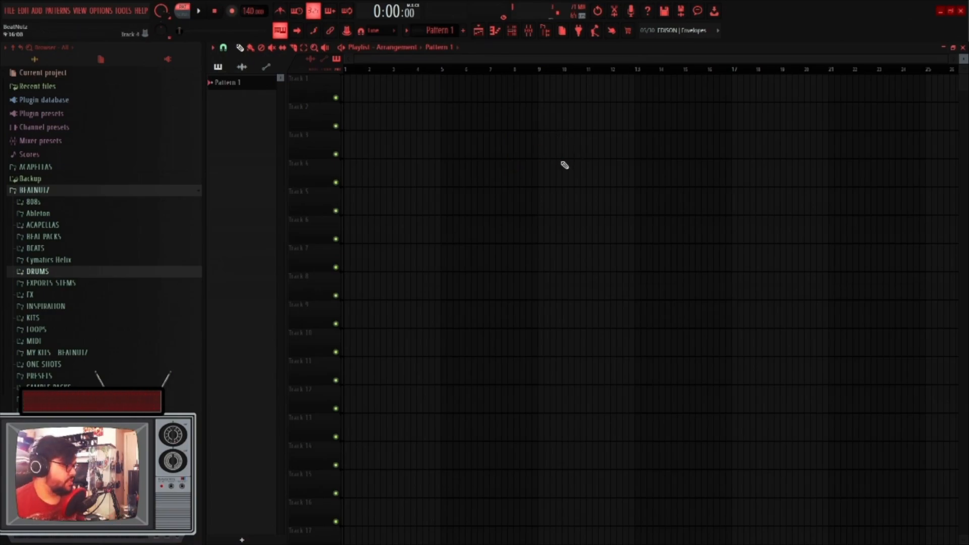
Switch to Chrome and open splice.com/sounds
{"action": "left_click", "coordinate": [186, 14]}
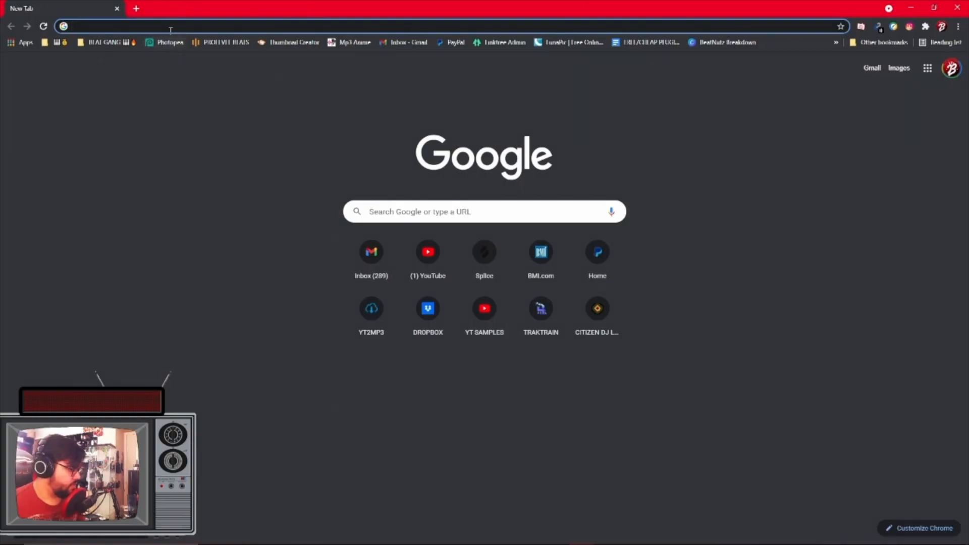
{"action": "type", "text": "splice.com/sounds"}
{"action": "key", "text": "Return"}
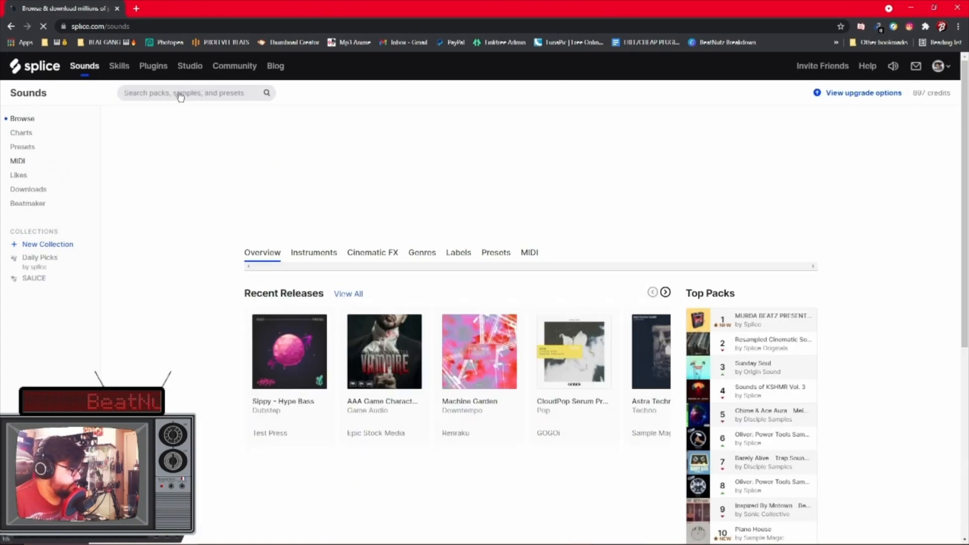
Search the Splice sounds for boombap and filter the samples to loops tagged hats
{"action": "left_click", "coordinate": [180, 95]}
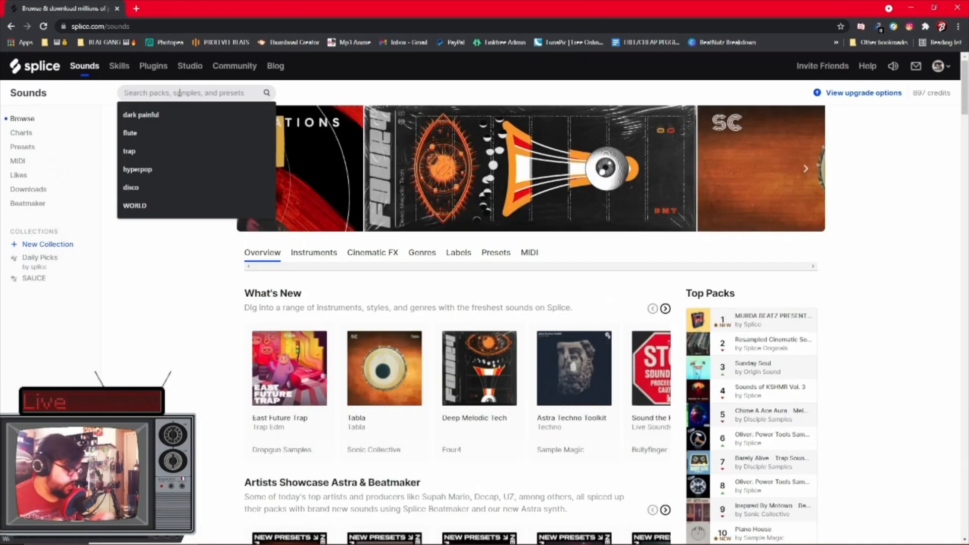
{"action": "type", "text": "boombap"}
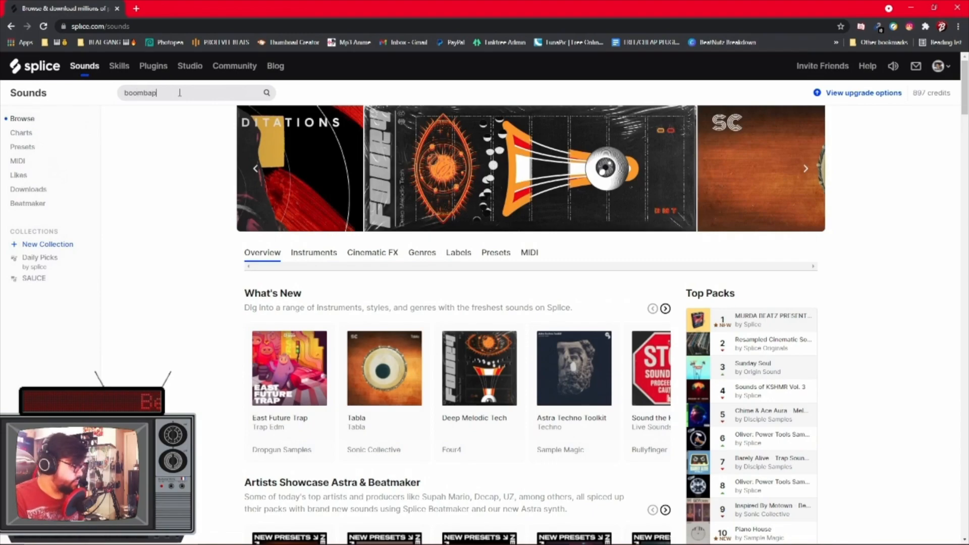
{"action": "key", "text": "Return"}
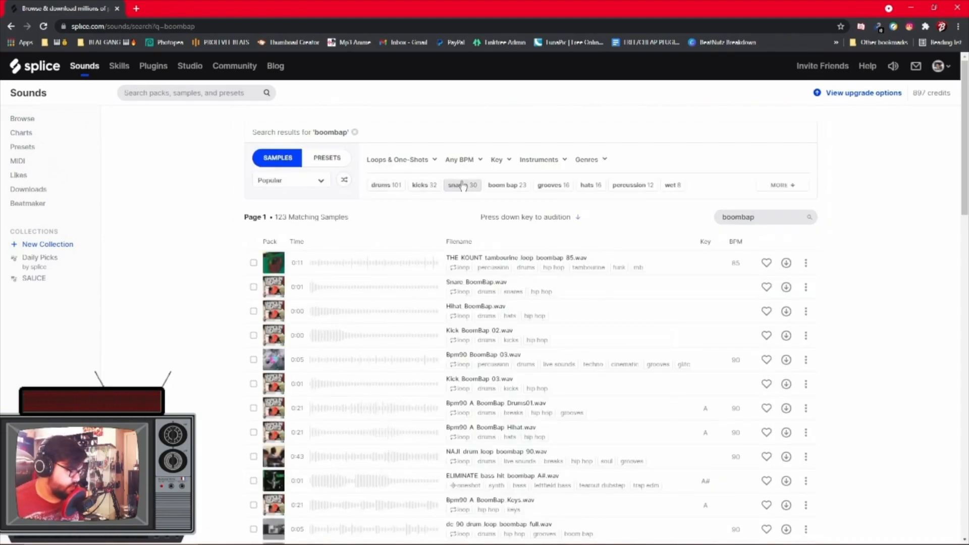
{"action": "left_click", "coordinate": [588, 185]}
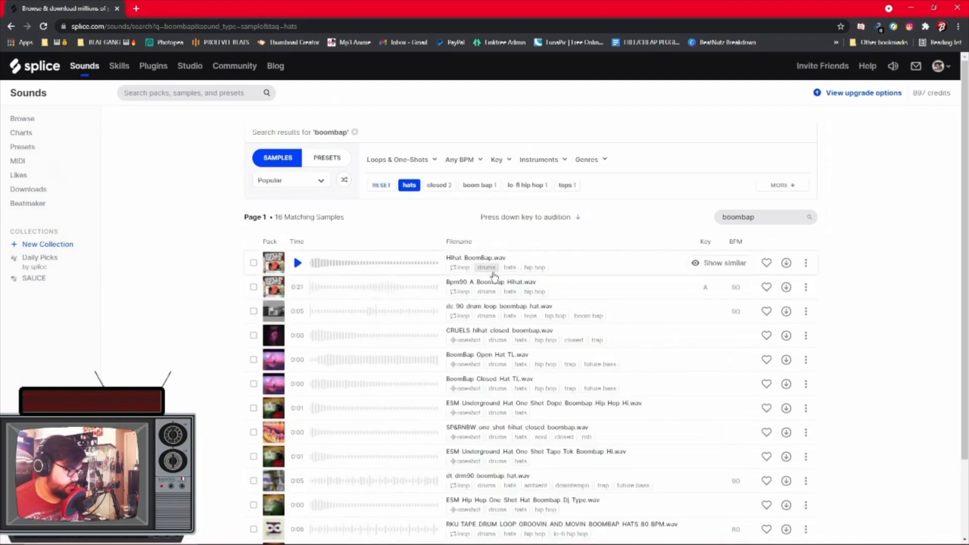
{"action": "left_click", "coordinate": [459, 268]}
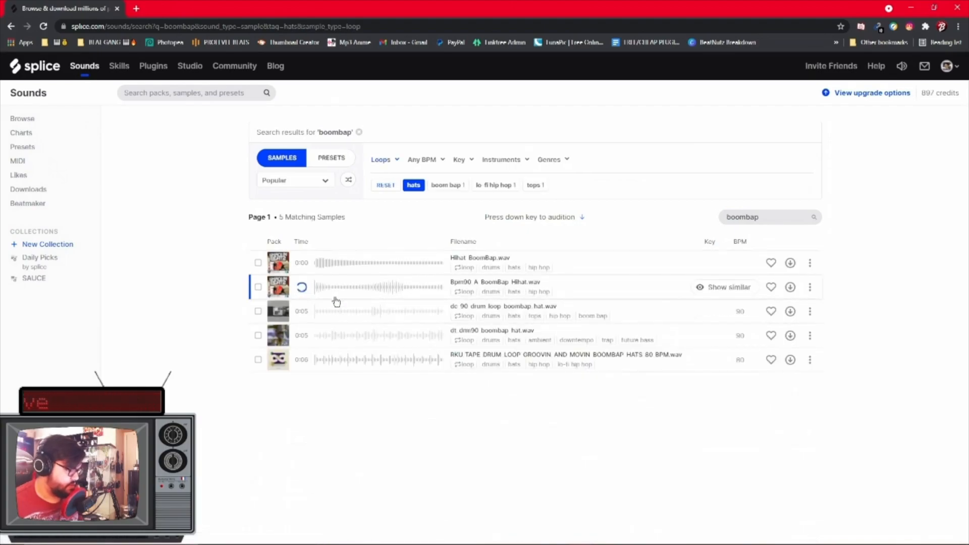
Audition the boombap hat loops in the results, starting with dc_90_drum_loop_boombap_hat.wav
{"action": "left_click", "coordinate": [302, 312]}
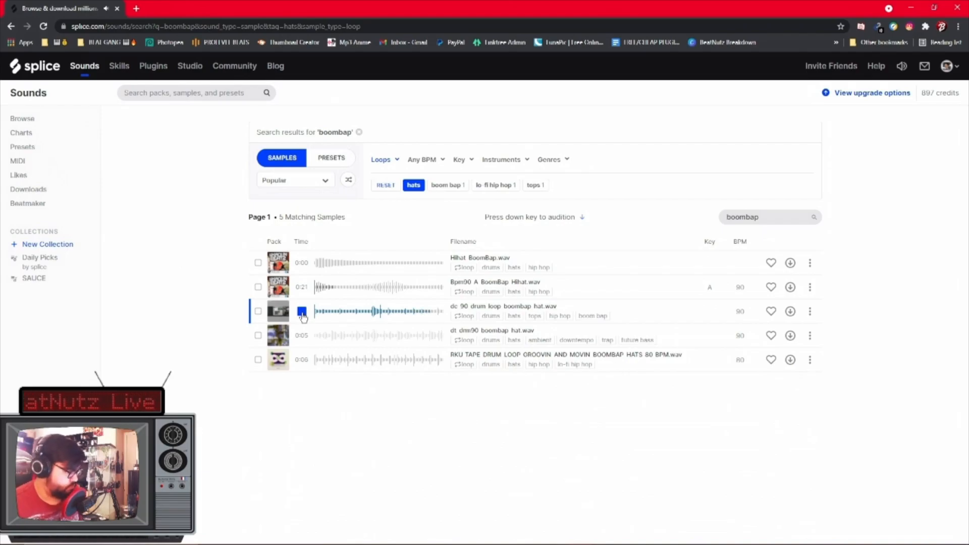
{"action": "key", "text": "Down"}
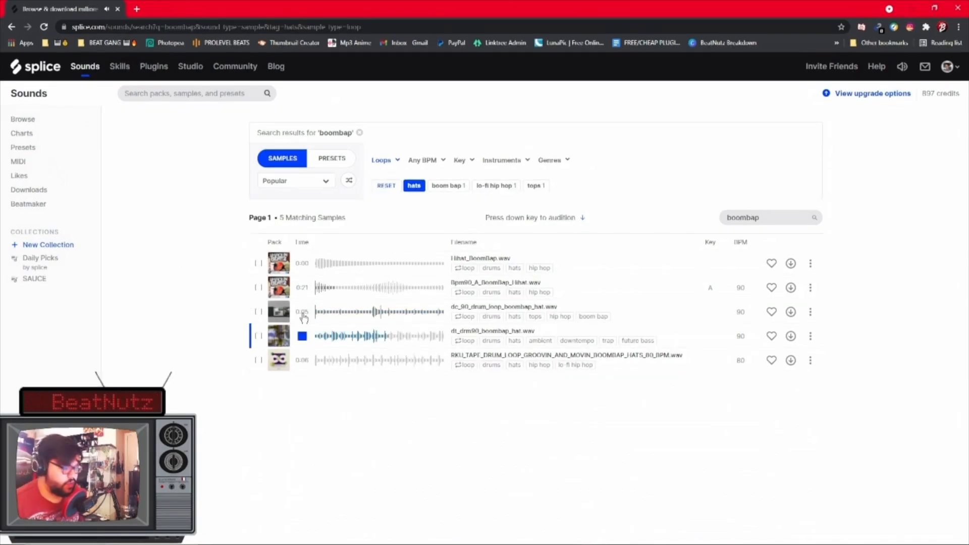
{"action": "key", "text": "Down"}
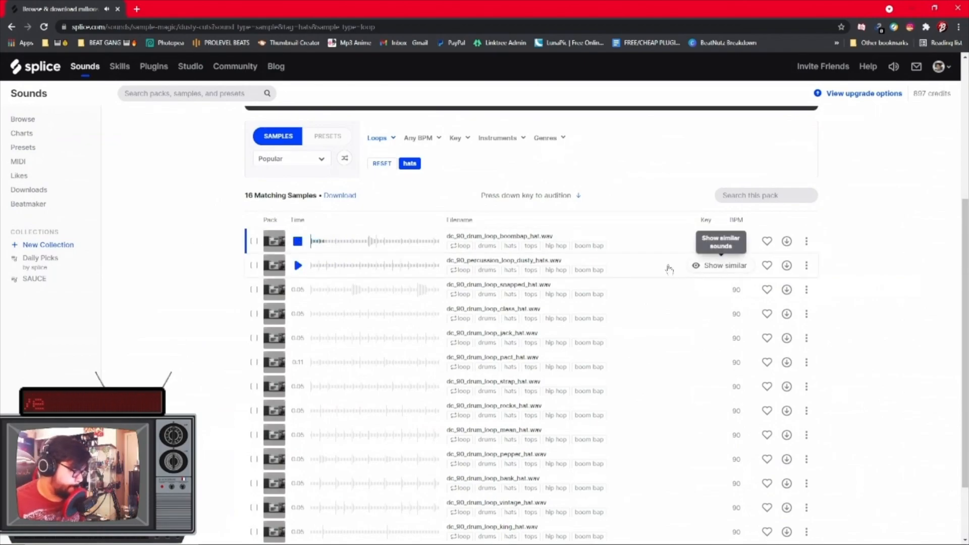
Audition and download dc_90_percussion_loop_dusty_hats.wav from the sample pack, then return to FL Studio
{"action": "left_click", "coordinate": [317, 270]}
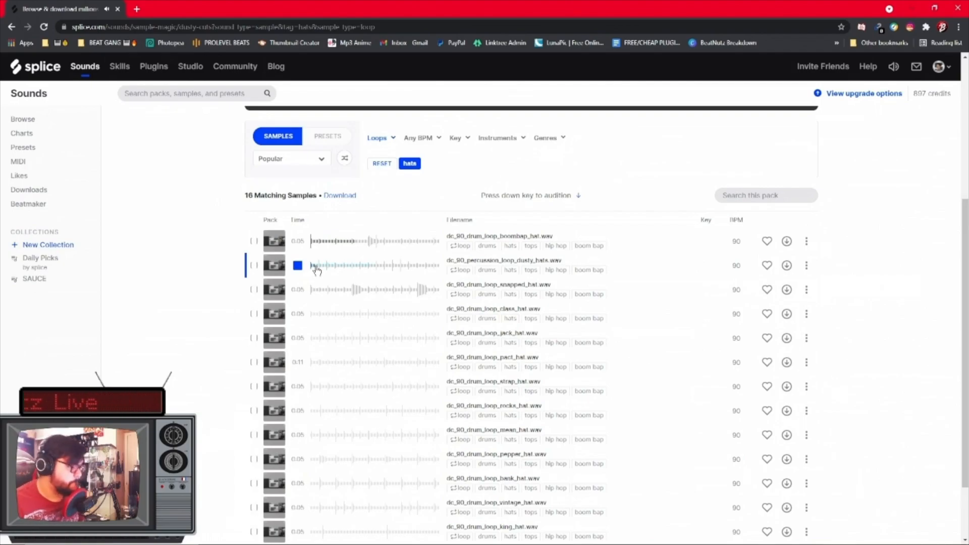
{"action": "left_click", "coordinate": [786, 266]}
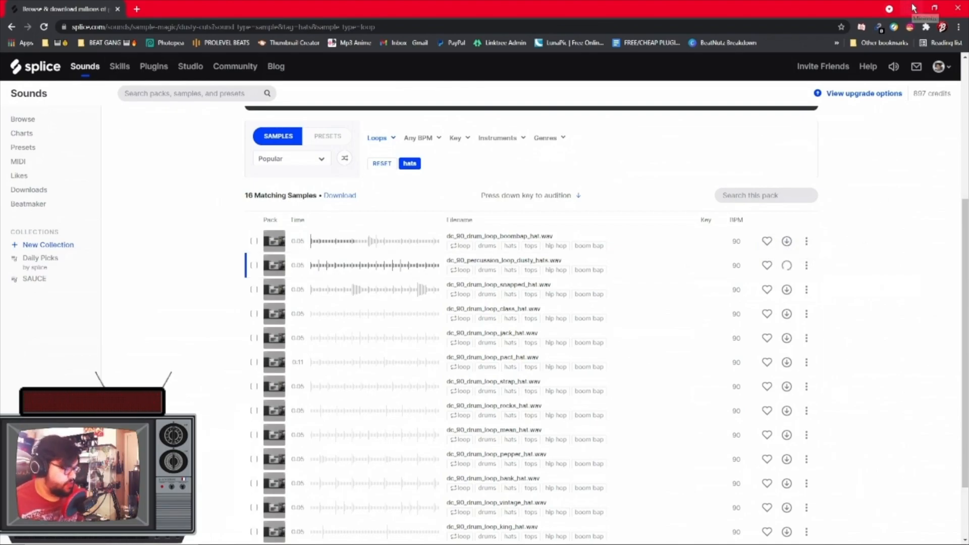
{"action": "left_click", "coordinate": [913, 8]}
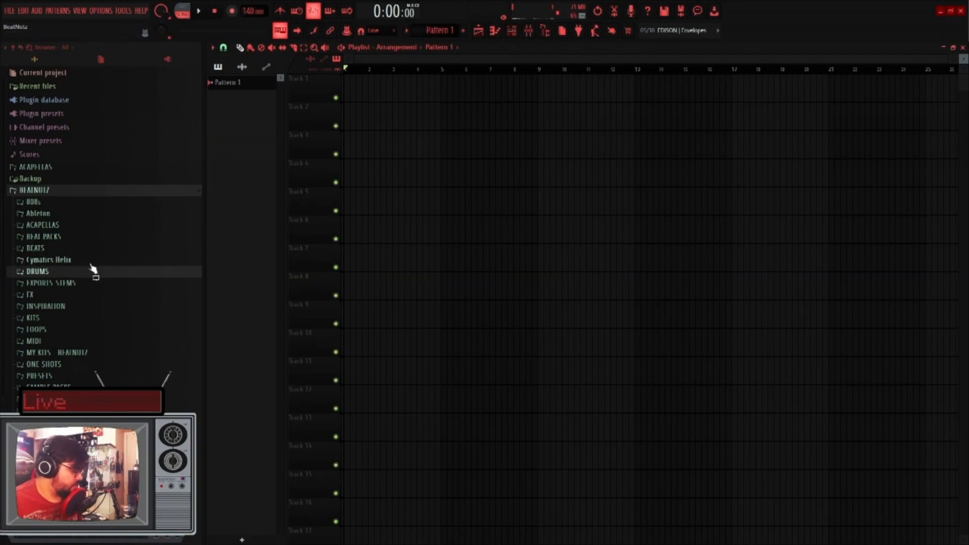
Open the Splice desktop app and bring the downloaded dusty hats loop into the project at the start of playlist Track 1
{"action": "key", "text": "super"}
{"action": "key", "text": "super"}
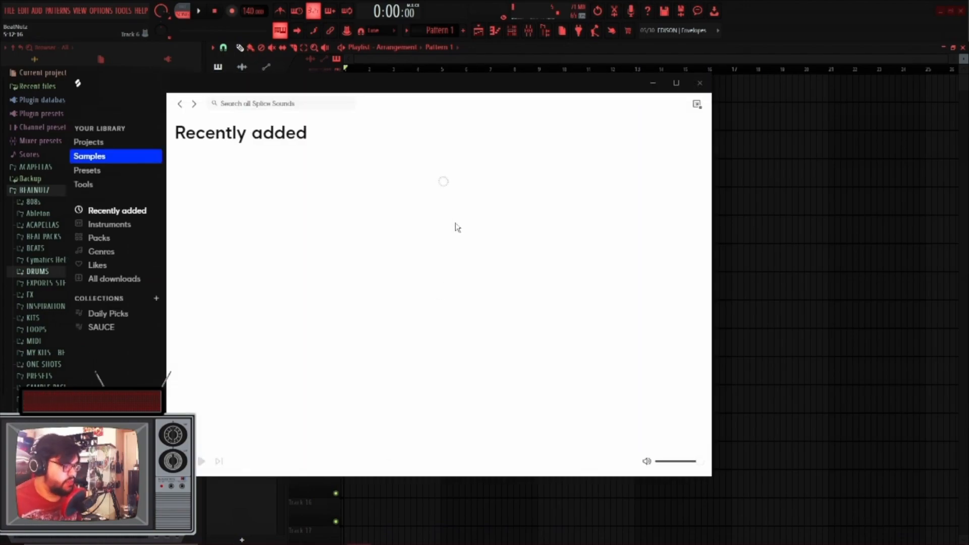
{"action": "left_click_drag", "start_coordinate": [258, 164], "coordinate": [763, 147]}
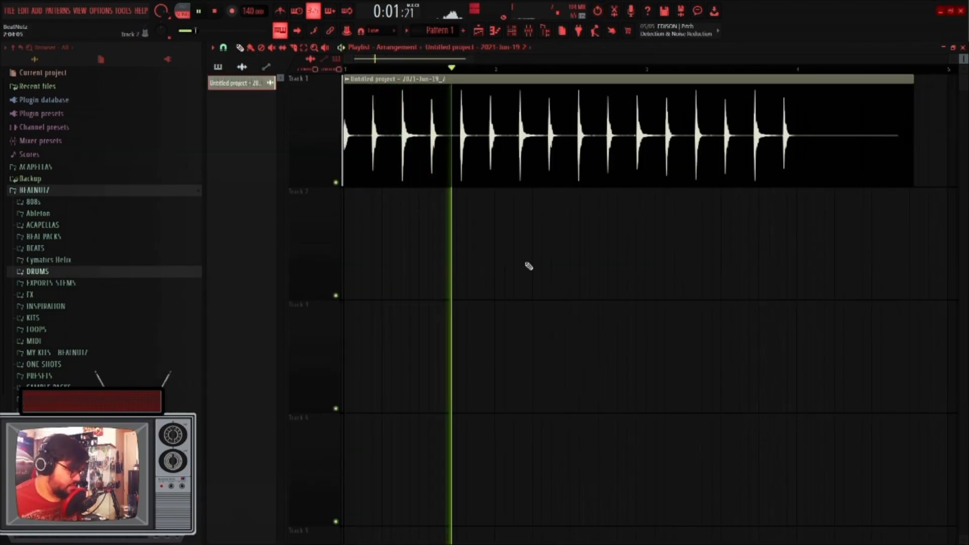
Stop playback and trim the hat loop clip on Track 1 to its first eight hits
{"action": "scroll", "coordinate": [575, 248], "scroll_direction": "up", "scroll_amount": 5}
{"action": "key", "text": "space"}
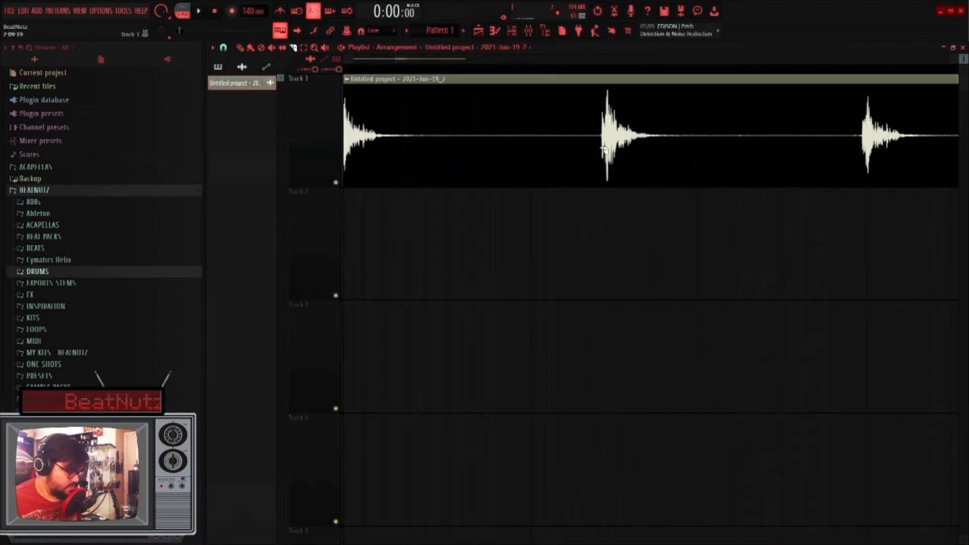
{"action": "scroll", "coordinate": [655, 174], "scroll_direction": "down", "scroll_amount": 5}
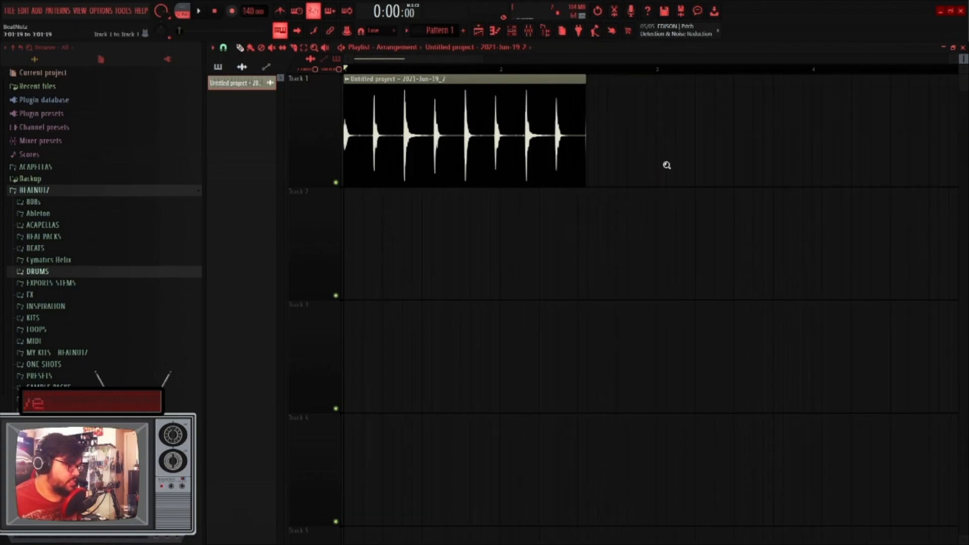
{"action": "scroll", "coordinate": [667, 166], "scroll_direction": "up", "scroll_amount": 3}
{"action": "scroll", "coordinate": [504, 177], "scroll_direction": "down", "scroll_amount": 3}
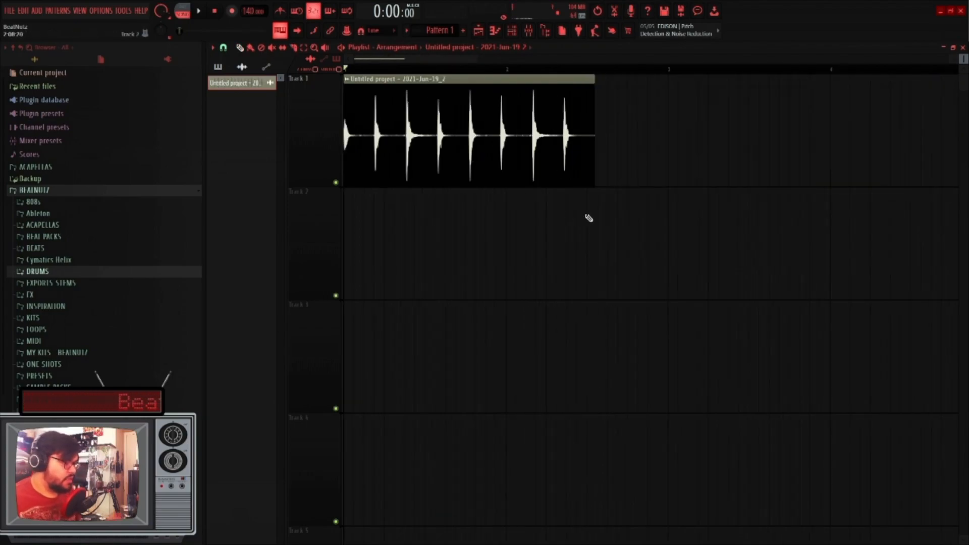
Set the project tempo to 90 BPM and play the hat loop
{"action": "left_click_drag", "start_coordinate": [247, 11], "coordinate": [248, 1]}
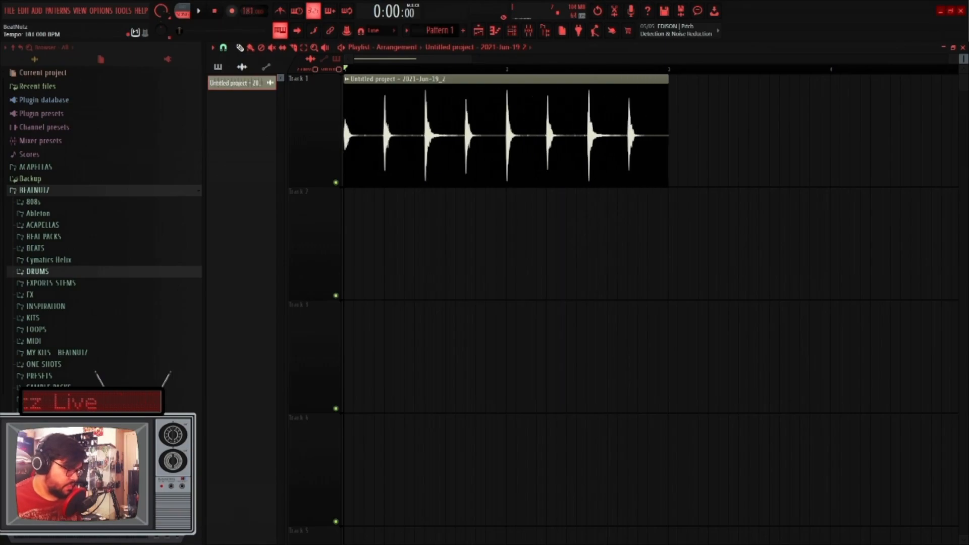
{"action": "left_click_drag", "start_coordinate": [265, 11], "coordinate": [265, 47]}
{"action": "key", "text": "space"}
{"action": "left_click", "coordinate": [283, 10]}
Duplicate the hat loop clip on Track 1 until it fills bars 1 to 4
{"action": "left_click_drag", "start_coordinate": [544, 133], "coordinate": [412, 123]}
{"action": "key", "text": "ctrl+b"}
{"action": "scroll", "coordinate": [498, 230], "scroll_direction": "down", "scroll_amount": 4}
{"action": "left_click_drag", "start_coordinate": [550, 164], "coordinate": [378, 152]}
{"action": "key", "text": "ctrl+b"}
{"action": "left_click", "coordinate": [514, 246]}
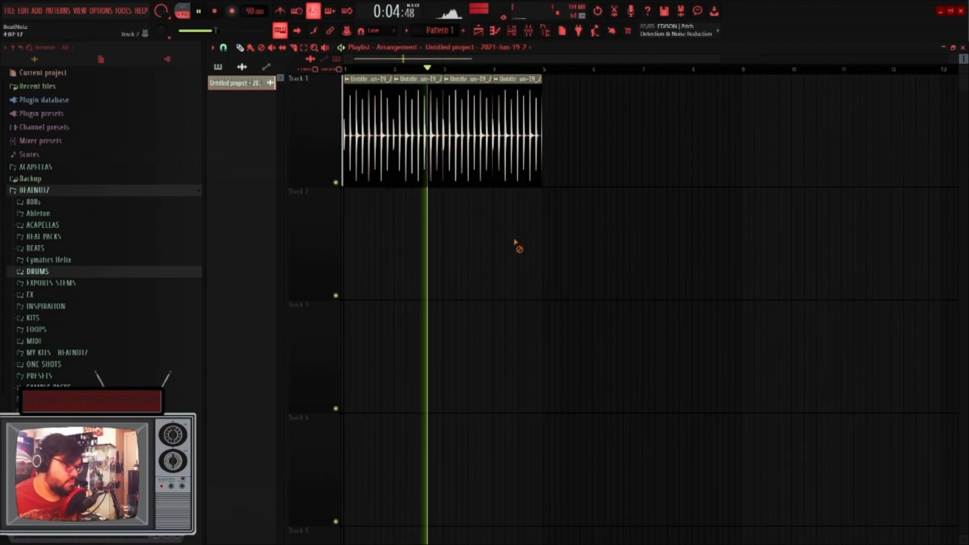
Open the channel rack showing the hat loop's audio clip channel
{"action": "left_click", "coordinate": [522, 33]}
{"action": "right_click", "coordinate": [407, 266]}
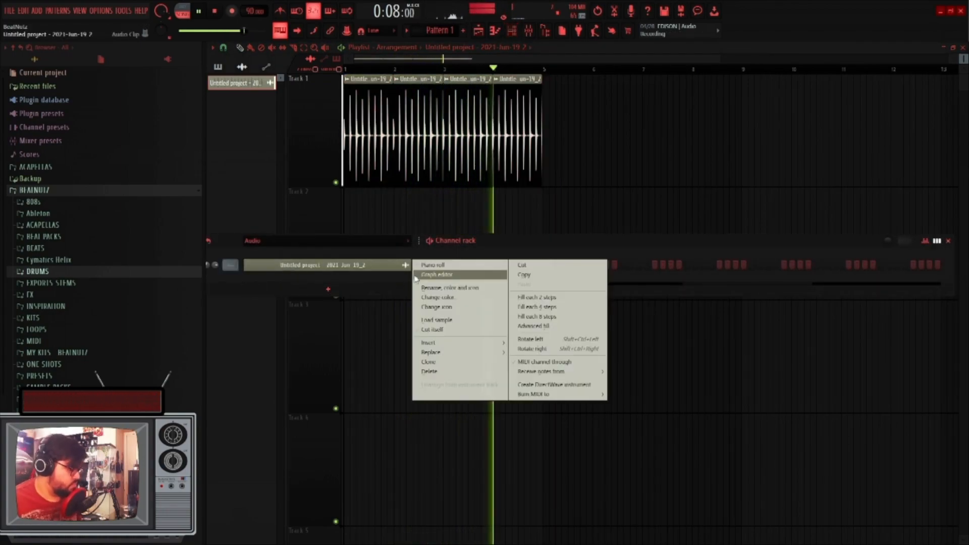
{"action": "left_click", "coordinate": [437, 297]}
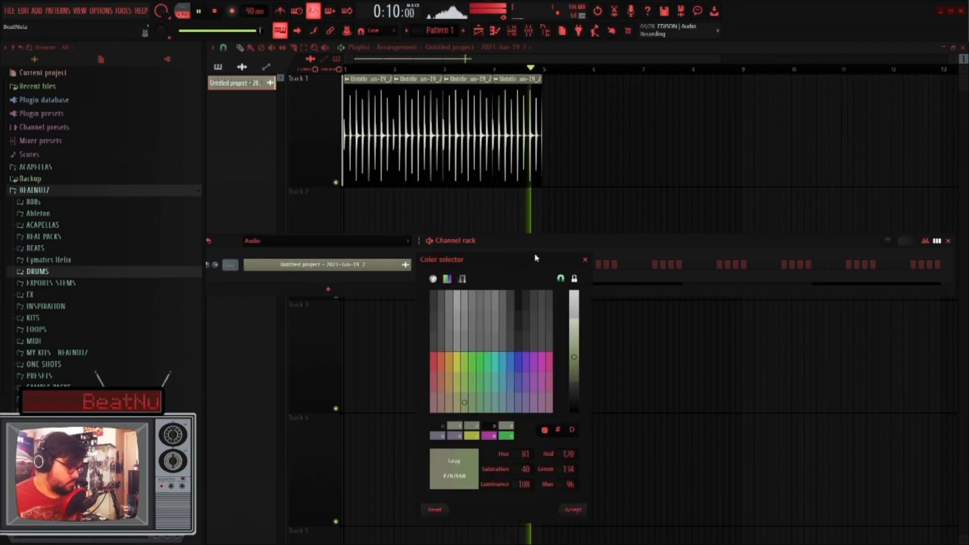
{"action": "left_click", "coordinate": [585, 259]}
Rename the hat loop's audio clip channel as Splice Hi hats and hide the channel rack
{"action": "right_click", "coordinate": [406, 265]}
{"action": "left_click", "coordinate": [450, 289]}
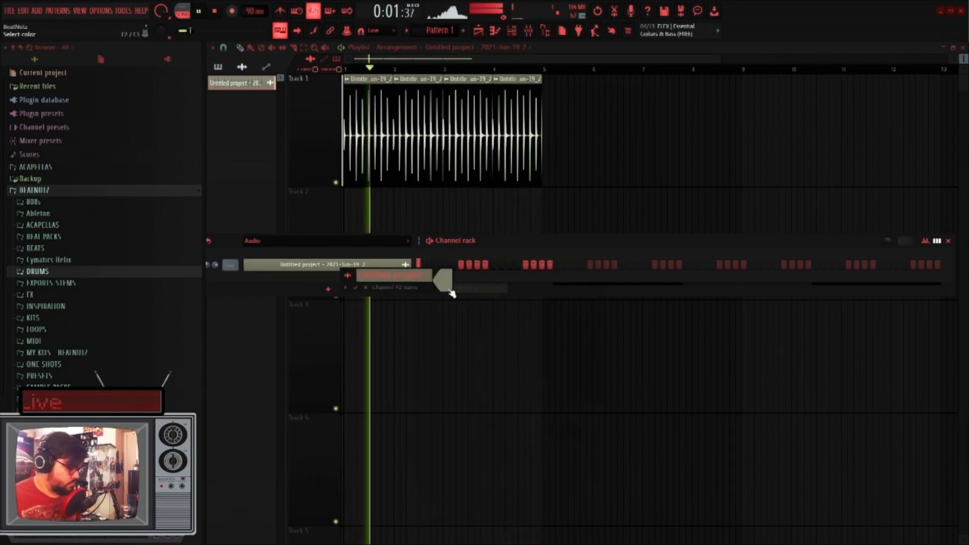
{"action": "type", "text": "Splice Hi hats"}
{"action": "key", "text": "Return"}
{"action": "right_click", "coordinate": [534, 333]}
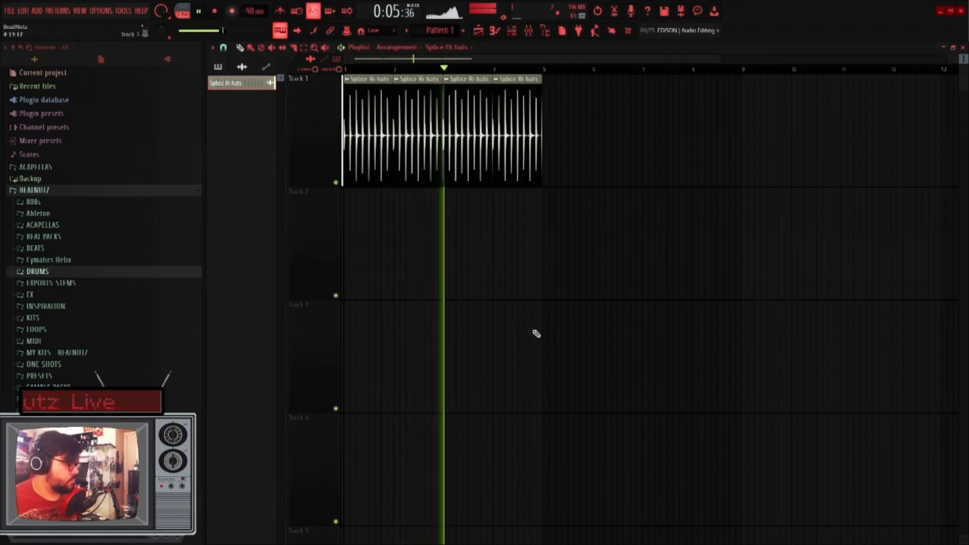
Route the Splice Hi hats channel to mixer insert 1 and remove Edison from that insert's first effect slot
{"action": "left_click", "coordinate": [523, 33]}
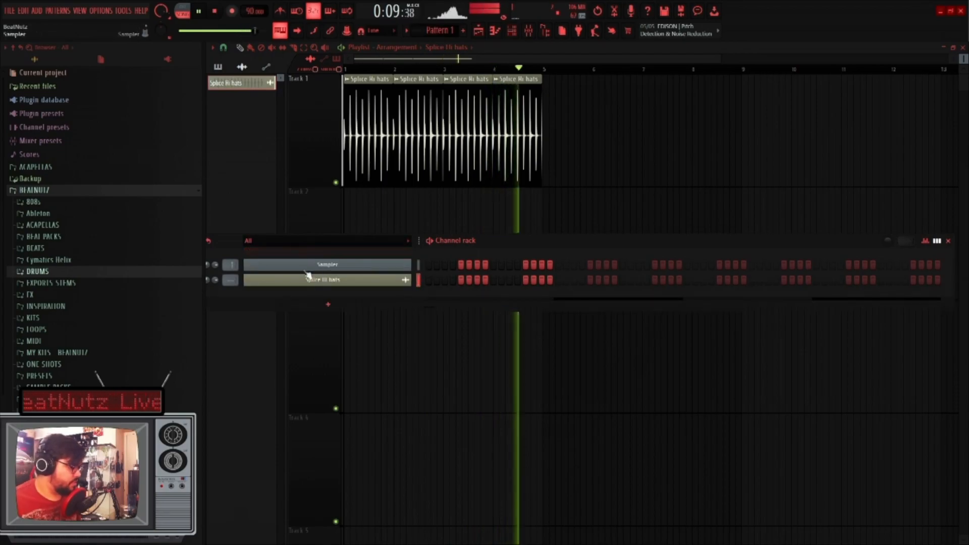
{"action": "scroll", "coordinate": [230, 280], "scroll_direction": "up", "scroll_amount": 1}
{"action": "left_click", "coordinate": [528, 32]}
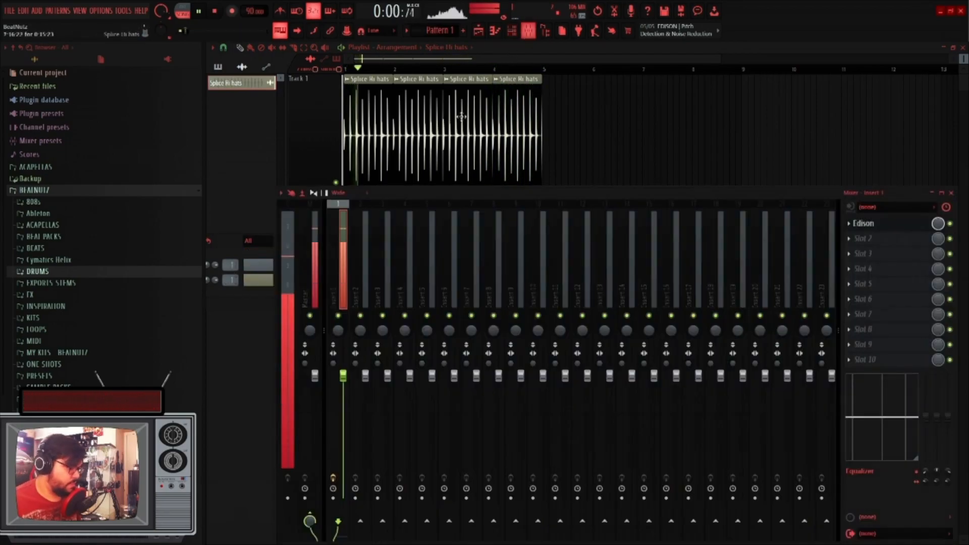
{"action": "left_click", "coordinate": [849, 223]}
{"action": "left_click", "coordinate": [862, 246]}
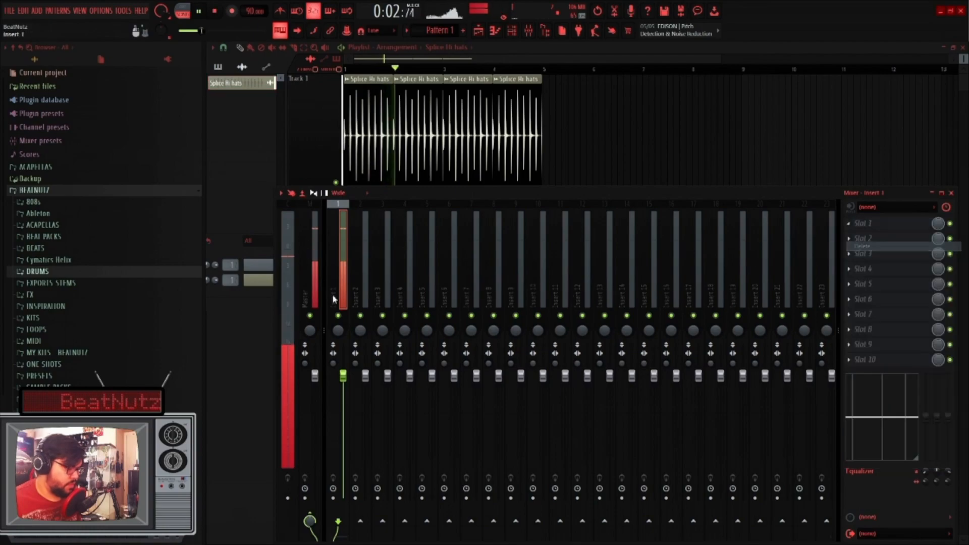
{"action": "left_click", "coordinate": [496, 178]}
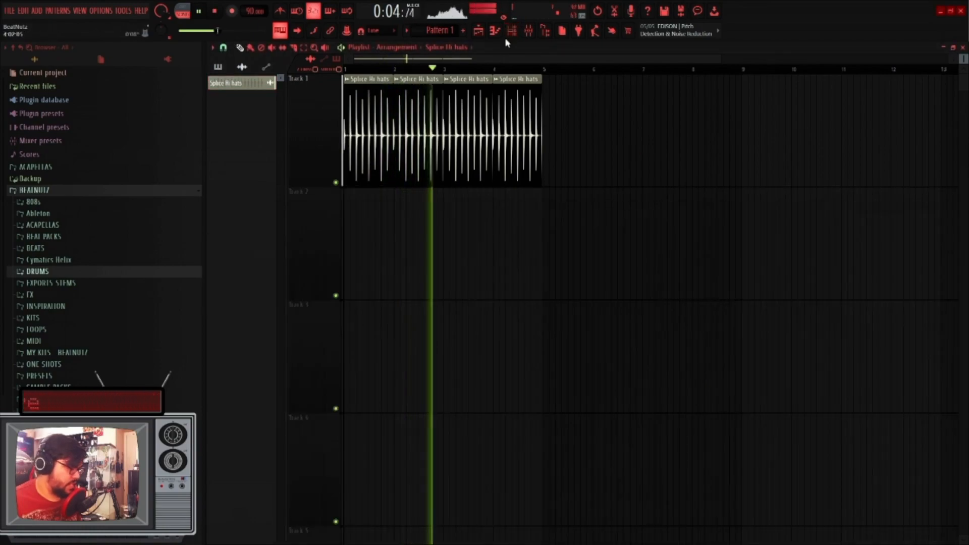
Route the Sampler channel to mixer insert 2 and replace it with the Analog Lab V instrument
{"action": "left_click", "coordinate": [511, 32]}
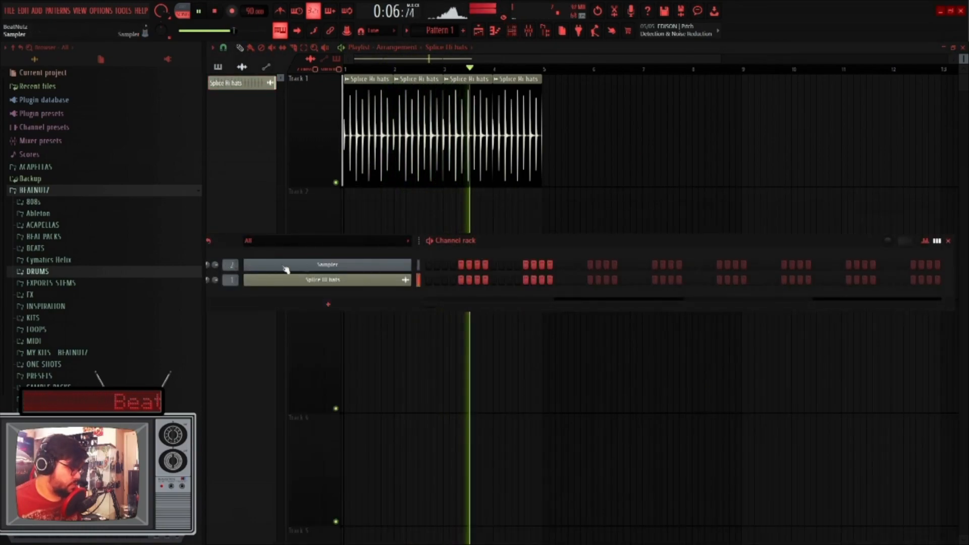
{"action": "right_click", "coordinate": [410, 264]}
{"action": "mouse_move", "coordinate": [454, 352]}
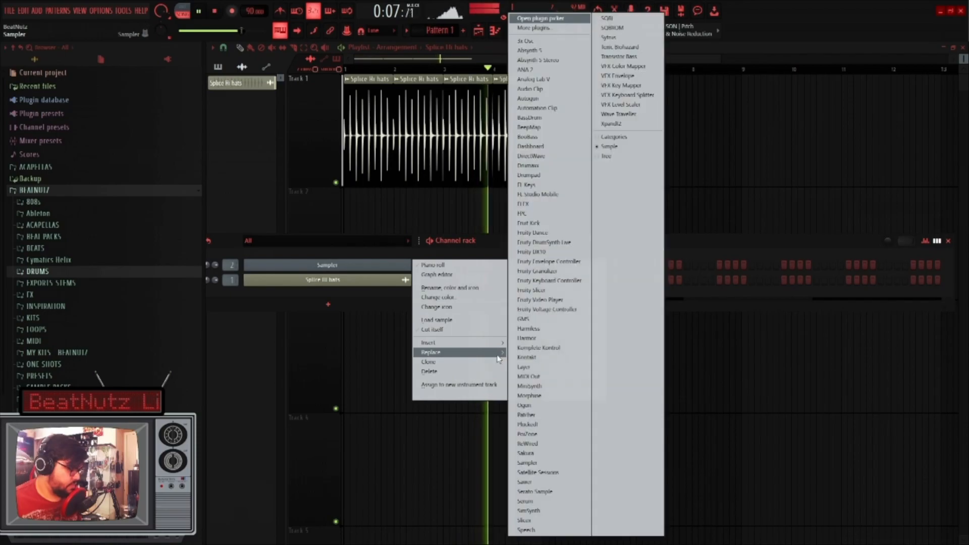
{"action": "left_click", "coordinate": [566, 80]}
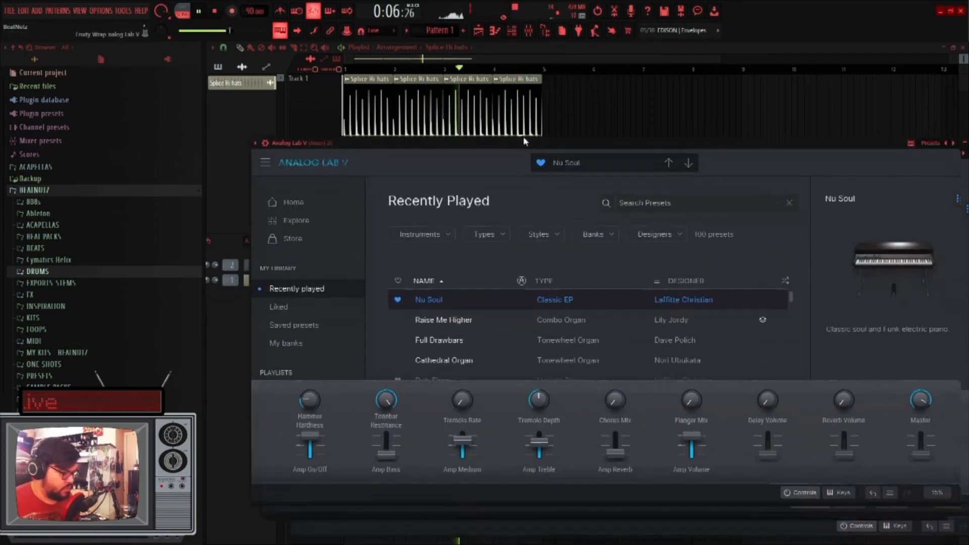
Record two live chords into the Analog Lab V piano roll across bars 1 to 4: C4-G4-B4-D5-F5 and C4-F4-A4-C5-E5
{"action": "key", "text": "F7"}
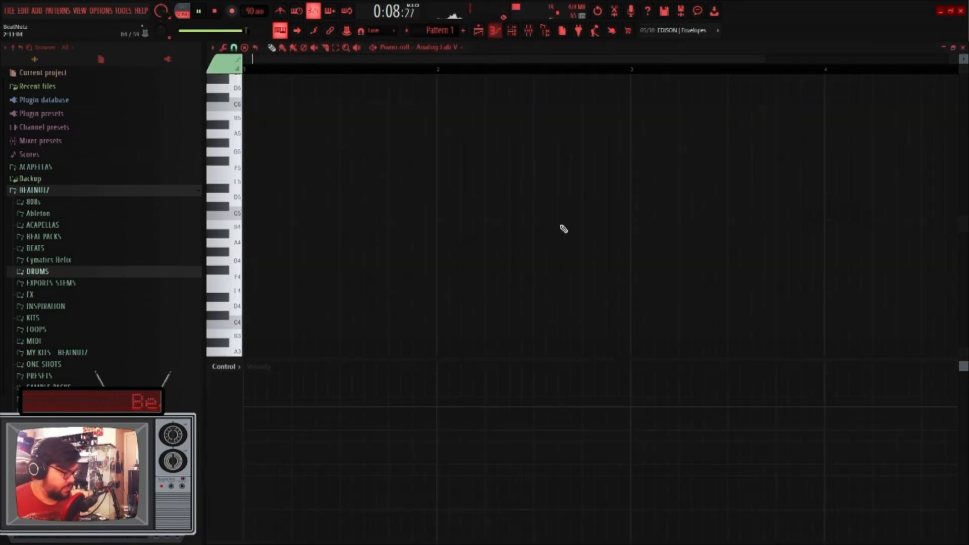
{"action": "scroll", "coordinate": [417, 241], "scroll_direction": "down", "scroll_amount": 4, "text": "ctrl"}
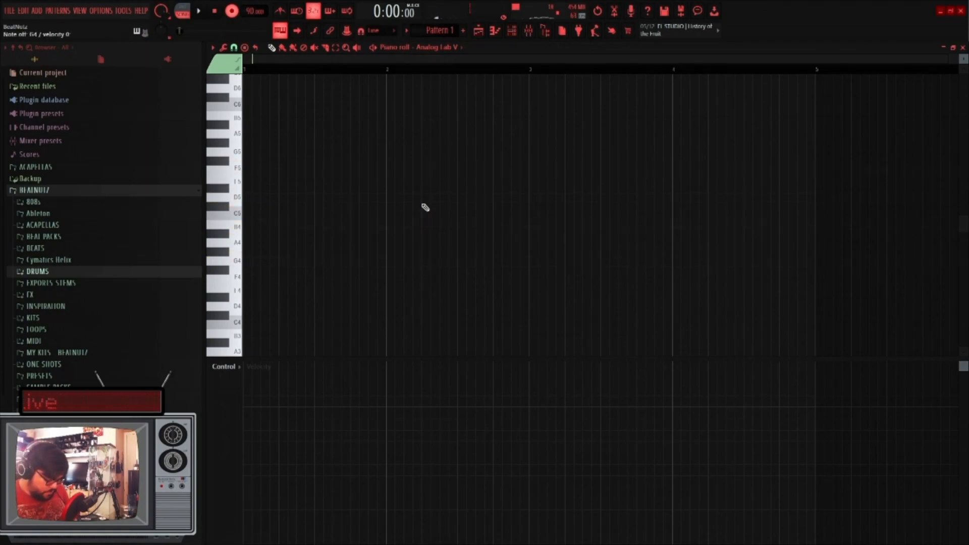
{"action": "key", "text": "space"}
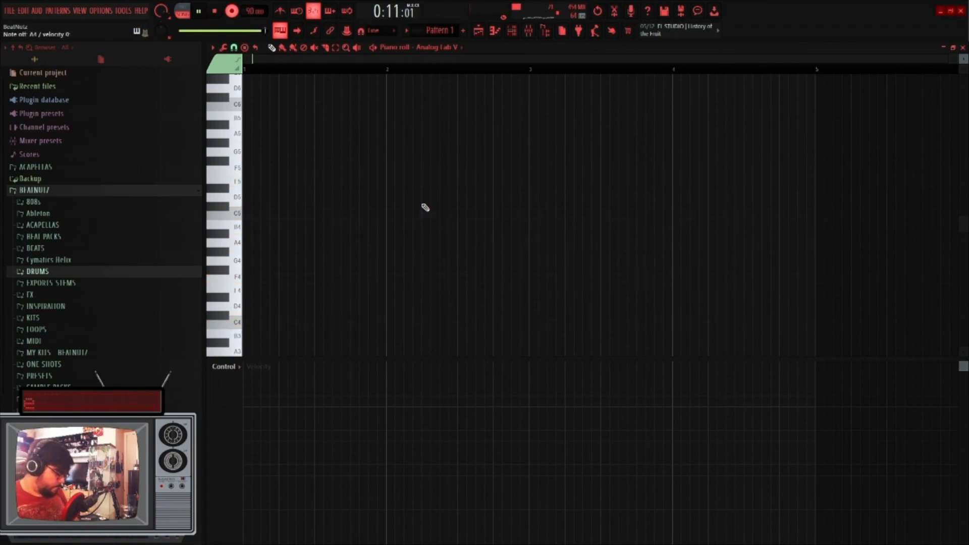
{"action": "key", "text": "space"}
{"action": "right_click", "coordinate": [539, 120], "text": "ctrl"}
{"action": "scroll", "coordinate": [525, 131], "scroll_direction": "down", "scroll_amount": 3}
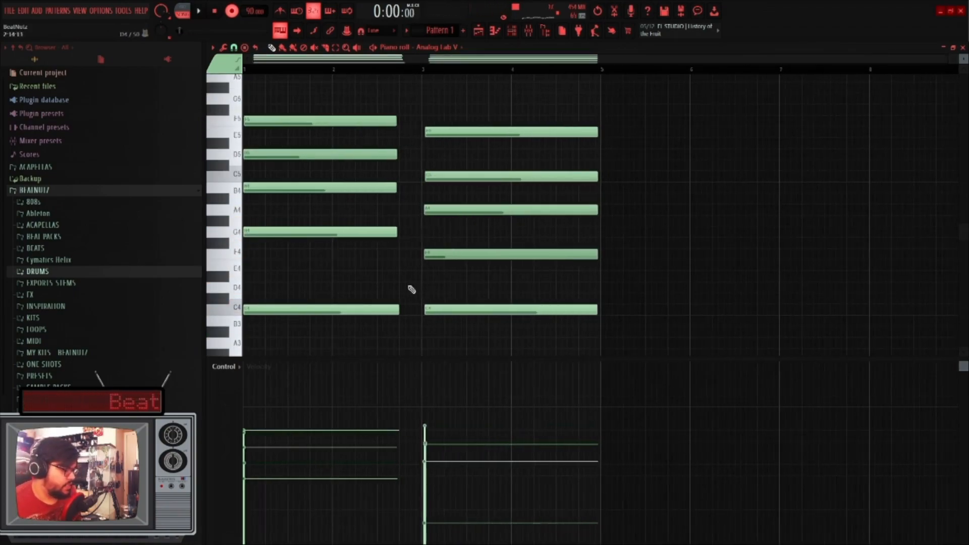
Turn off recording, play back the start of the chord progression and audition notes of the first chord
{"action": "left_click", "coordinate": [231, 10]}
{"action": "key", "text": "space"}
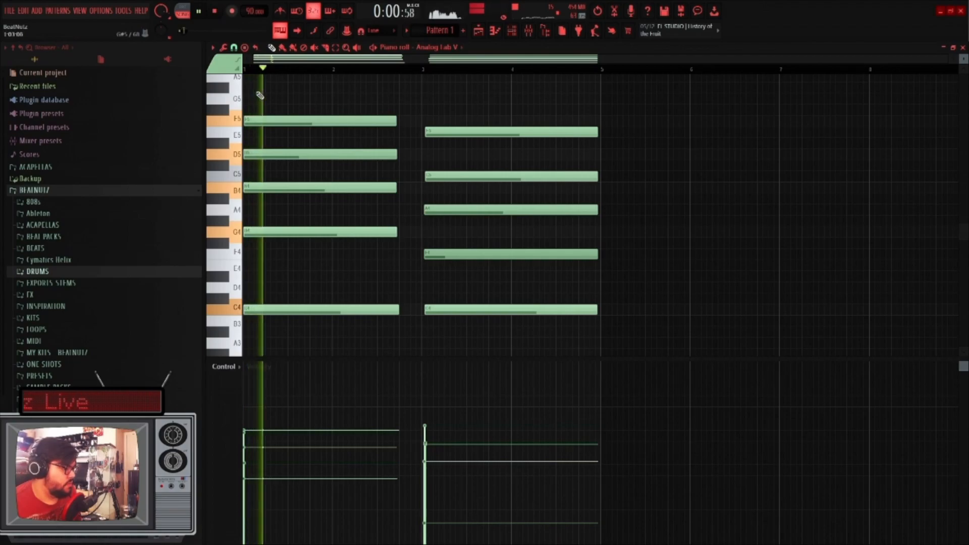
{"action": "scroll", "coordinate": [363, 90], "scroll_direction": "up", "scroll_amount": 2}
{"action": "key", "text": "space"}
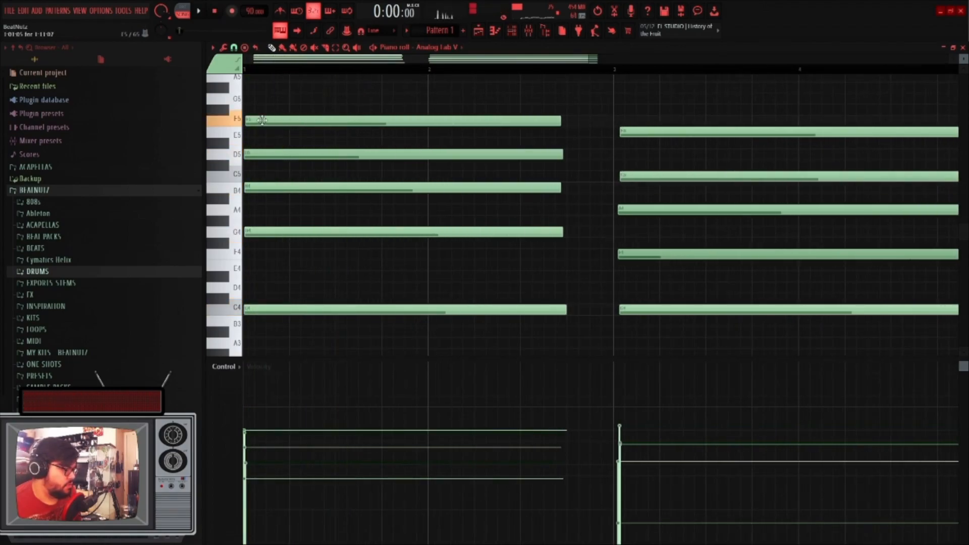
{"action": "left_click", "coordinate": [261, 192]}
{"action": "left_click", "coordinate": [260, 236]}
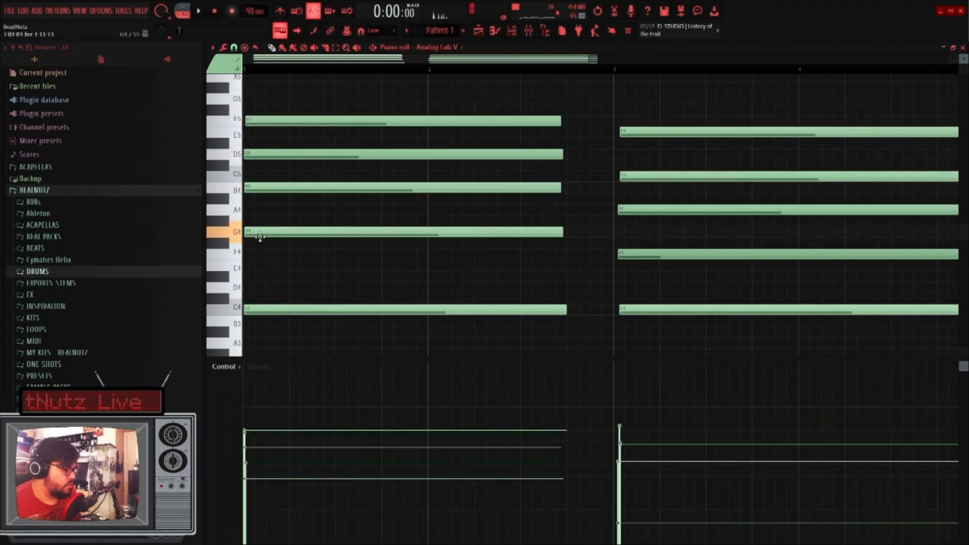
Transpose all the chord notes up two semitones, play the start back and clear the selection
{"action": "scroll", "coordinate": [331, 262], "scroll_direction": "down", "scroll_amount": 2}
{"action": "key", "text": "ctrl+a"}
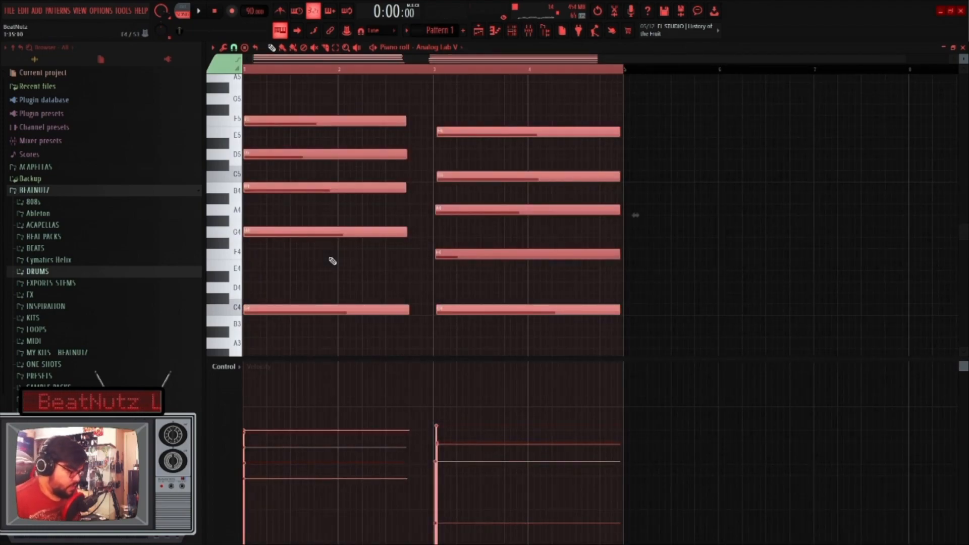
{"action": "key", "text": "Up"}
{"action": "key", "text": "Up"}
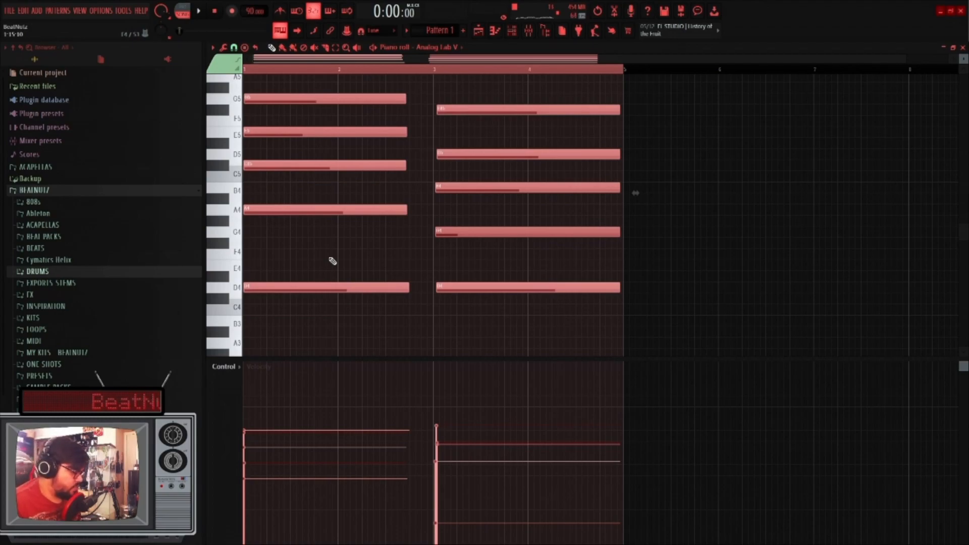
{"action": "key", "text": "space"}
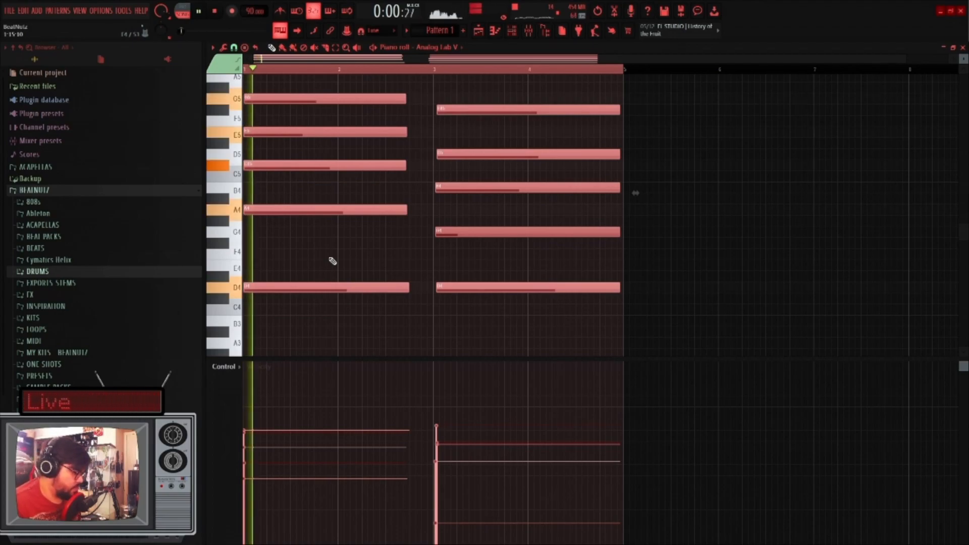
{"action": "key", "text": "space"}
{"action": "key", "text": "ctrl+d"}
Lower the first chord's top note one semitone to F#5 and audition the chord
{"action": "scroll", "coordinate": [240, 130], "scroll_direction": "up", "scroll_amount": 4}
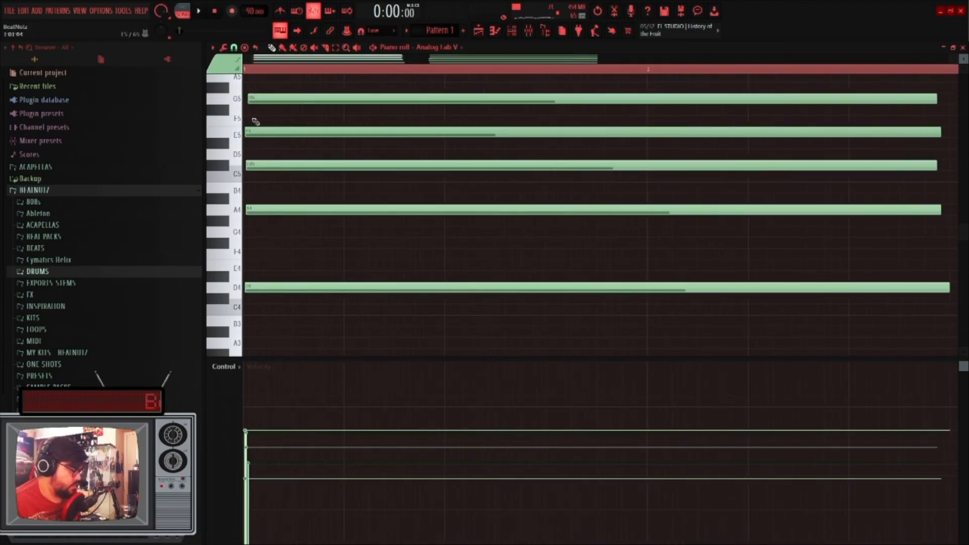
{"action": "left_click", "coordinate": [269, 101]}
{"action": "left_click_drag", "start_coordinate": [267, 102], "coordinate": [268, 119]}
{"action": "right_click", "coordinate": [273, 124], "text": "alt"}
{"action": "right_click", "coordinate": [265, 146], "text": "alt"}
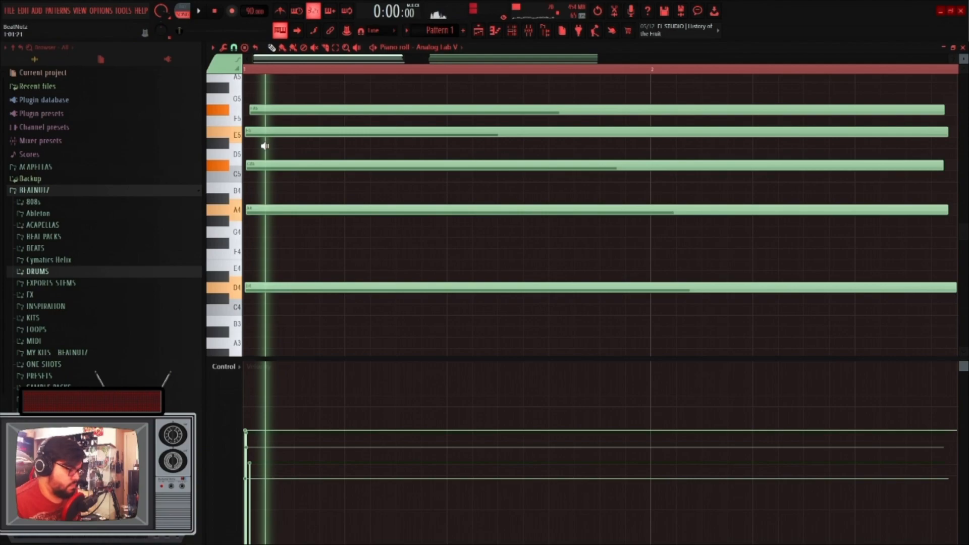
{"action": "scroll", "coordinate": [267, 154], "scroll_direction": "down", "scroll_amount": 5}
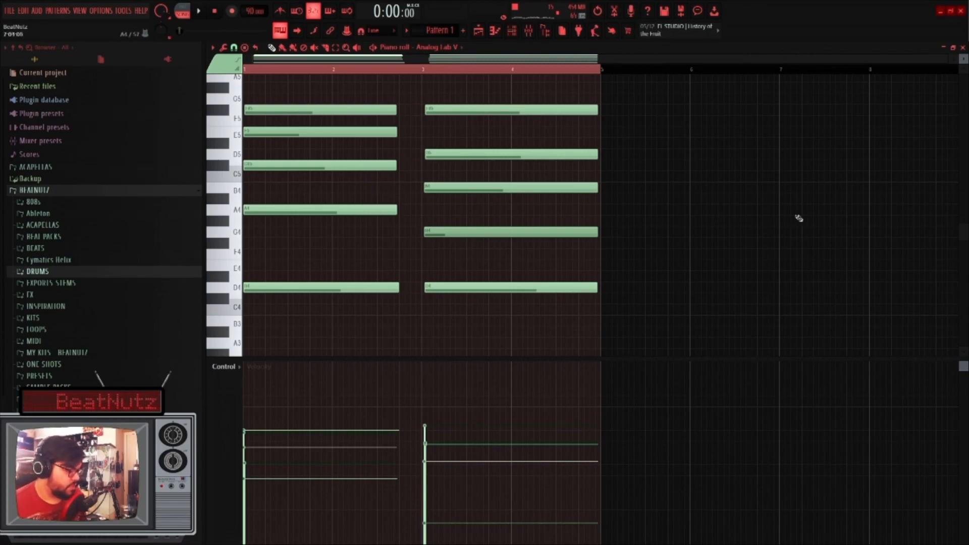
Clear all notes, draw a D major chord variant with D4, F#4, A4, C#5 and F#5 from bar 1, and play it
{"action": "key", "text": "ctrl+a"}
{"action": "key", "text": "Delete"}
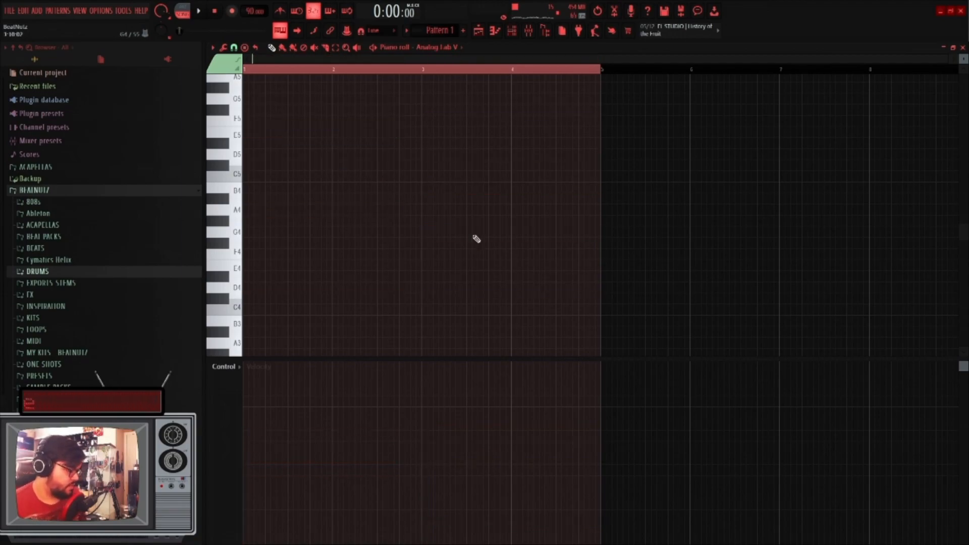
{"action": "scroll", "coordinate": [222, 291], "scroll_direction": "up", "scroll_amount": 2}
{"action": "left_click_drag", "start_coordinate": [267, 292], "coordinate": [205, 285]}
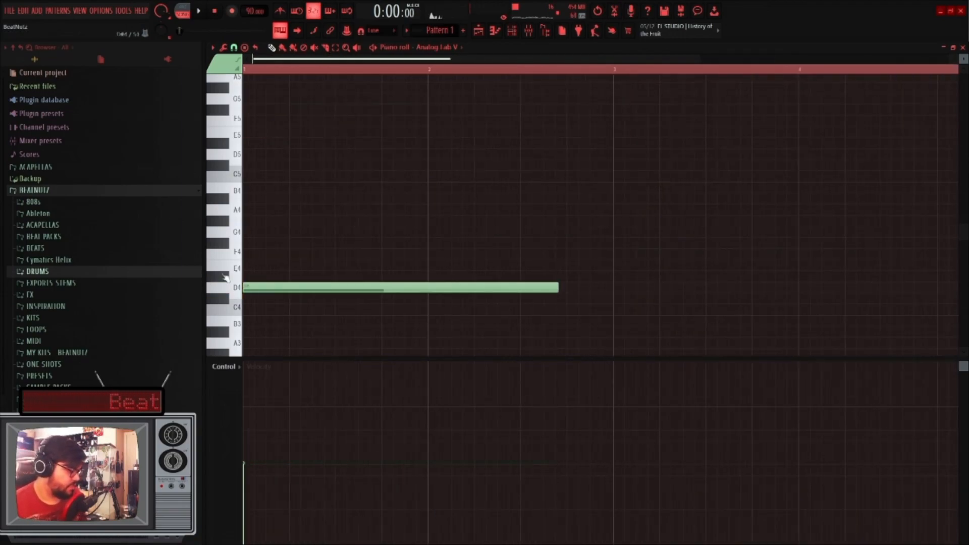
{"action": "left_click_drag", "start_coordinate": [258, 242], "coordinate": [239, 238]}
{"action": "left_click", "coordinate": [259, 209]}
{"action": "left_click", "coordinate": [258, 165]}
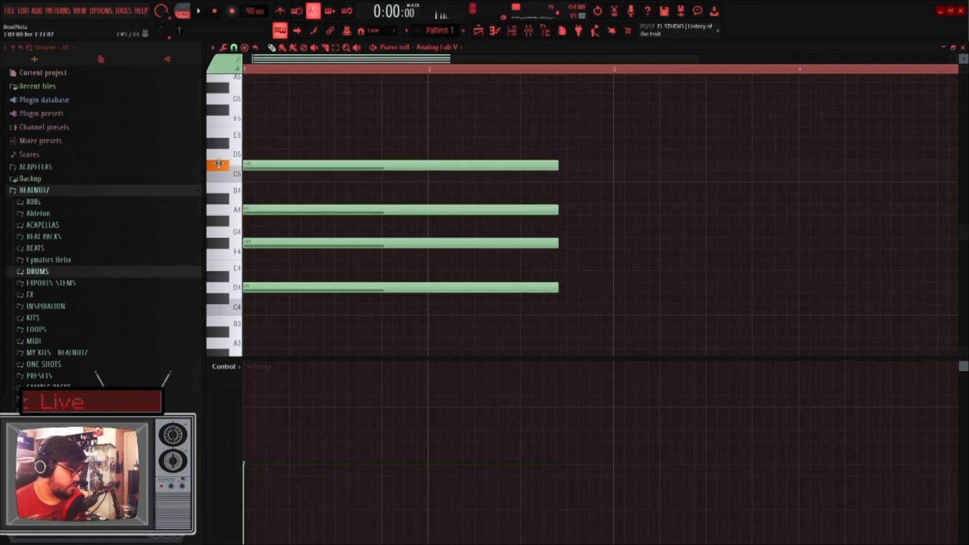
{"action": "left_click_drag", "start_coordinate": [258, 149], "coordinate": [278, 120]}
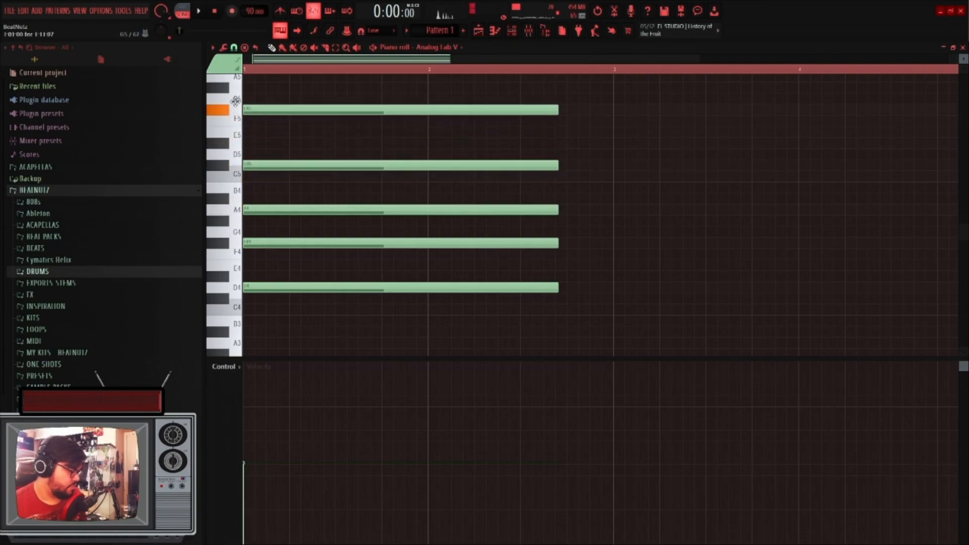
{"action": "key", "text": "space"}
{"action": "scroll", "coordinate": [282, 129], "scroll_direction": "down", "scroll_amount": 2}
{"action": "key", "text": "space"}
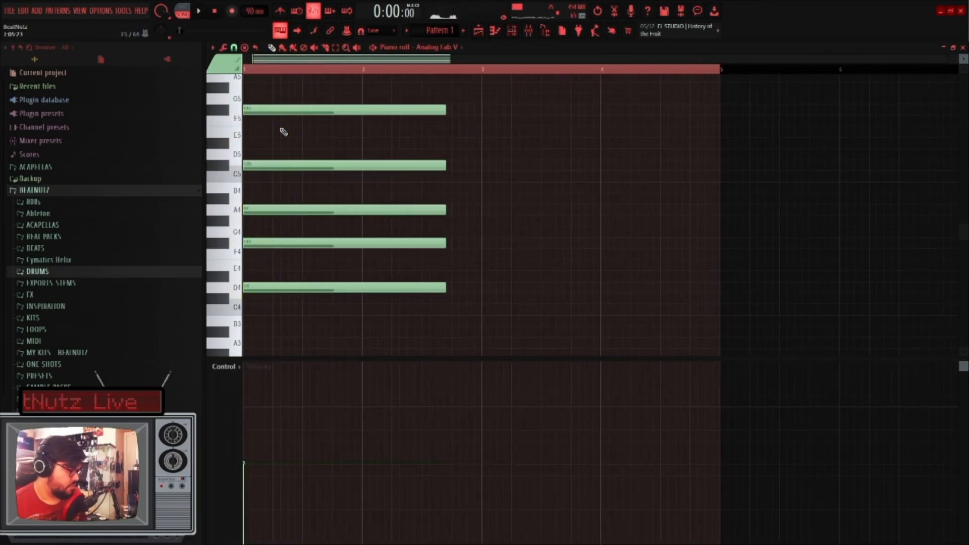
Restore the two recorded chords in place of the drawn one, deselect them and play them back
{"action": "key", "text": "ctrl+z"}
{"action": "left_click_drag", "start_coordinate": [283, 132], "coordinate": [335, 439]}
{"action": "key", "text": "ctrl+v"}
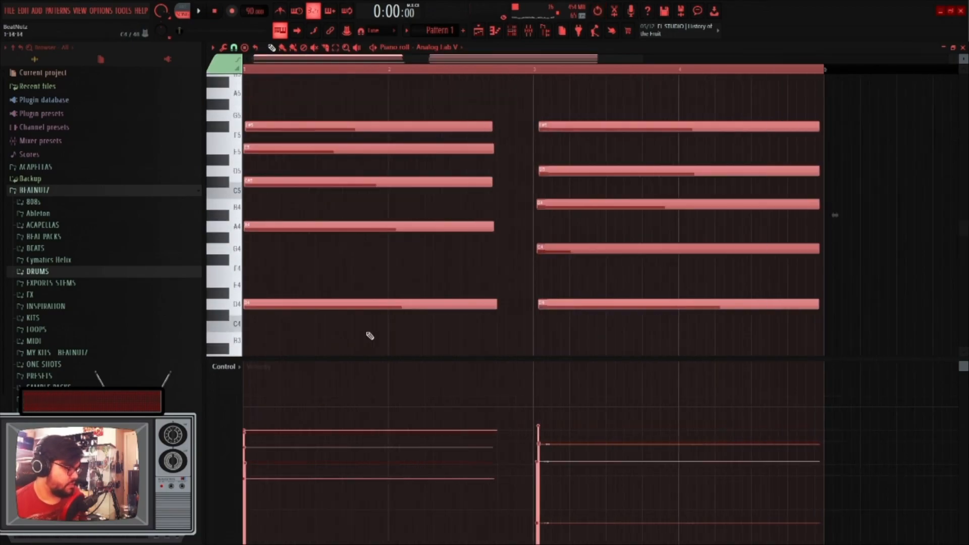
{"action": "key", "text": "ctrl+d"}
{"action": "key", "text": "space"}
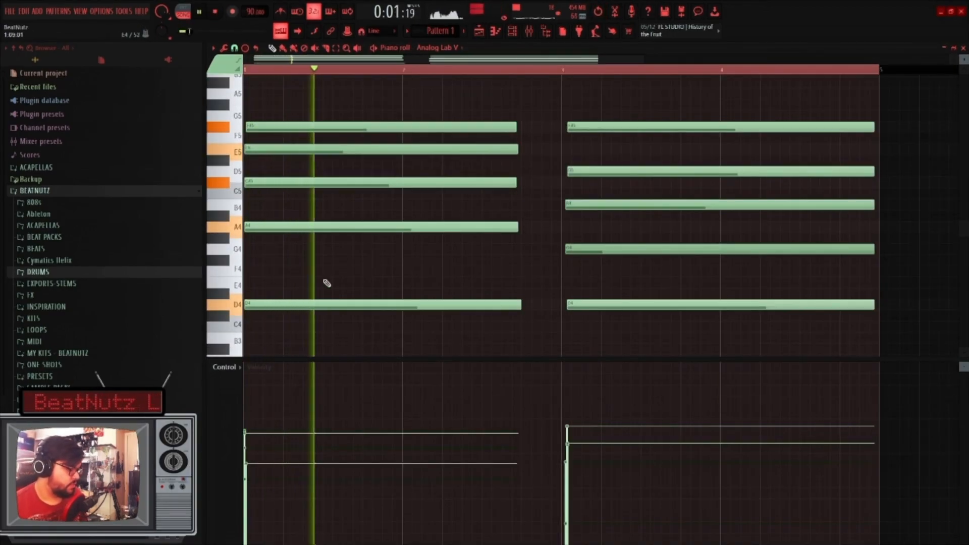
{"action": "key", "text": "space"}
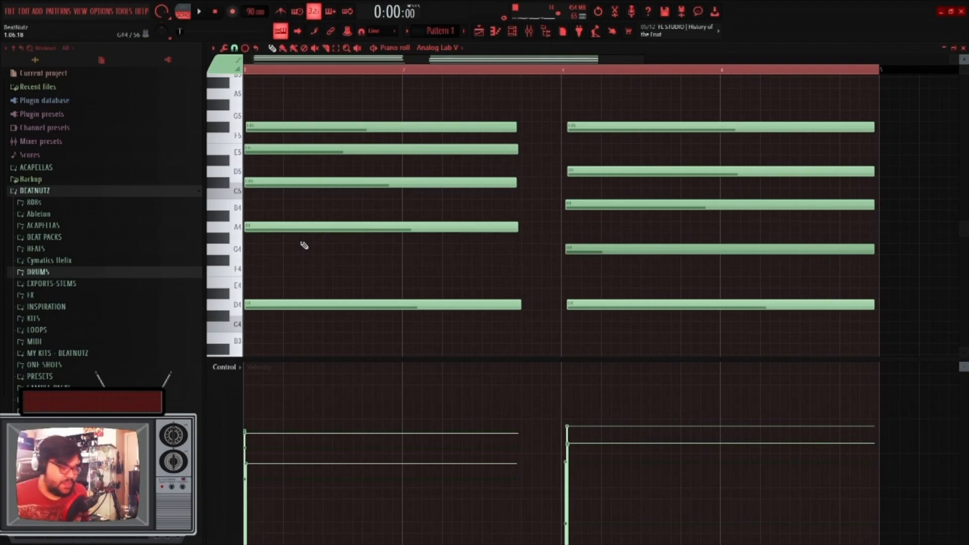
Lengthen all the notes of the first chord together until its D4 note ends at the start of bar 3
{"action": "scroll", "coordinate": [301, 250], "scroll_direction": "down", "scroll_amount": 3}
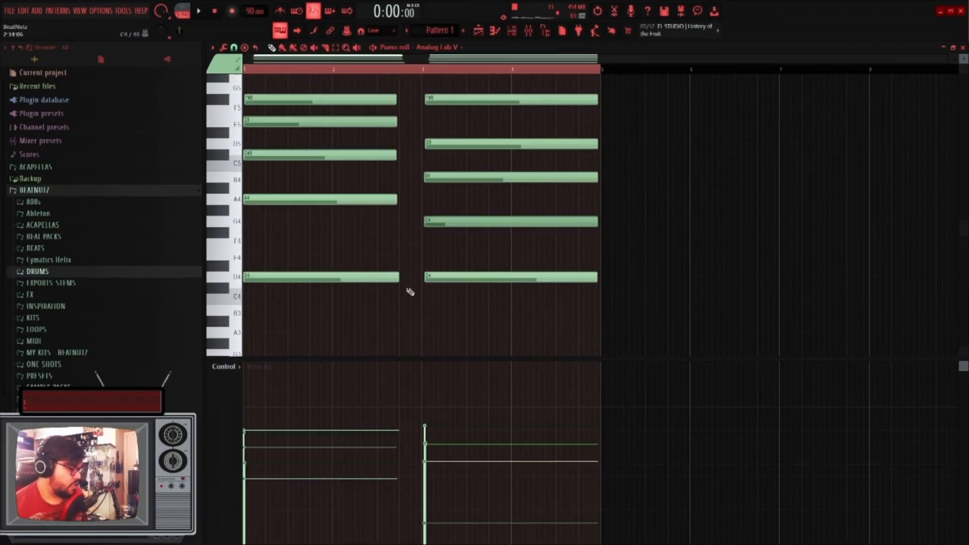
{"action": "left_click_drag", "start_coordinate": [399, 319], "coordinate": [418, 132]}
{"action": "scroll", "coordinate": [418, 132], "scroll_direction": "up", "scroll_amount": 5}
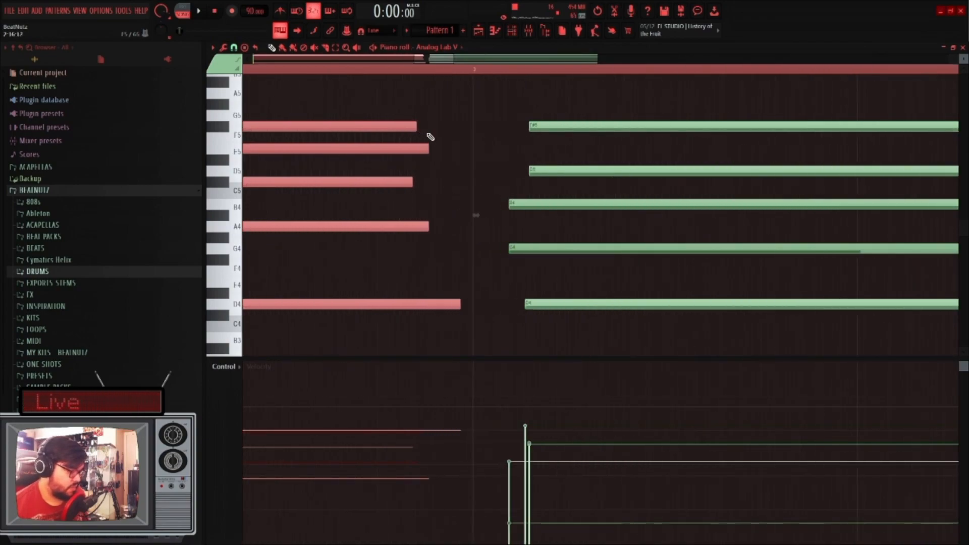
{"action": "left_click_drag", "start_coordinate": [430, 128], "coordinate": [426, 128]}
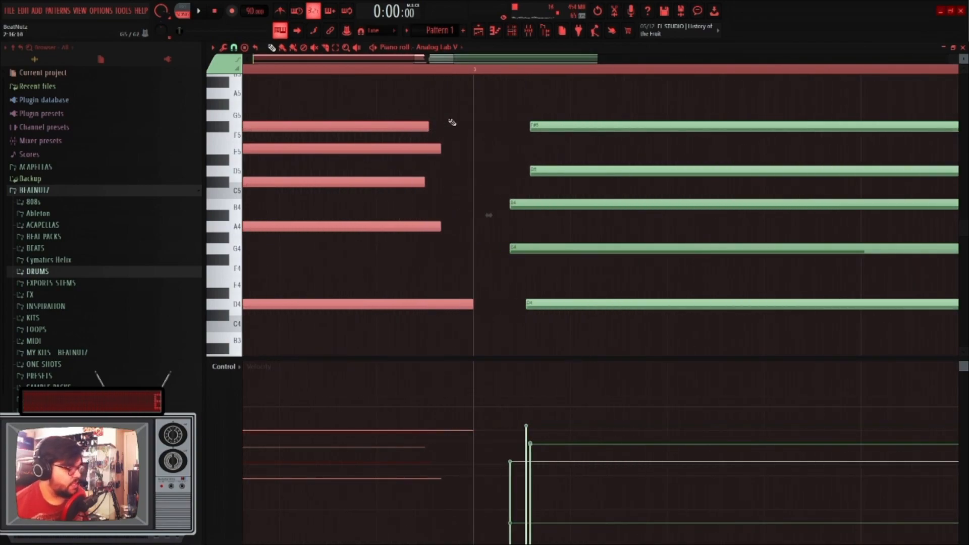
{"action": "left_click", "coordinate": [466, 119]}
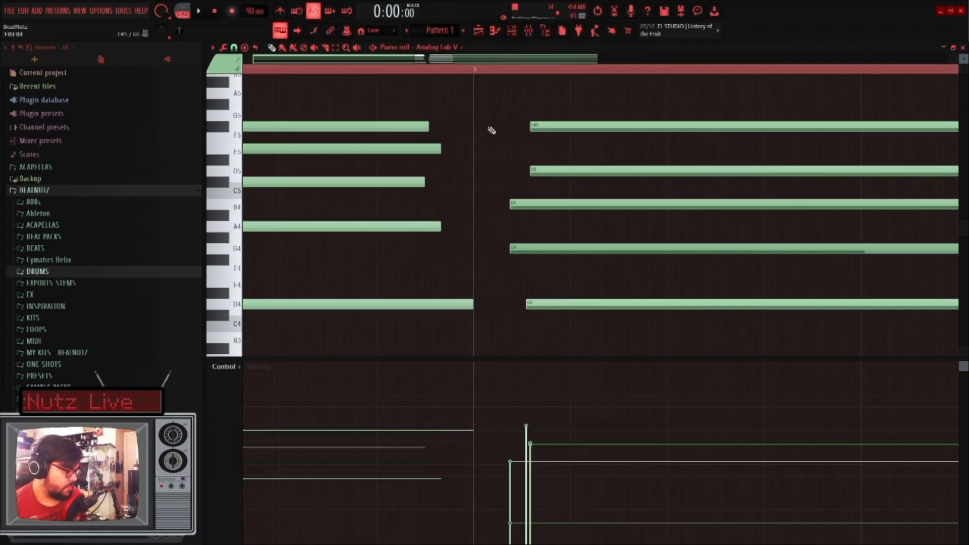
{"action": "scroll", "coordinate": [472, 114], "scroll_direction": "down", "scroll_amount": 5}
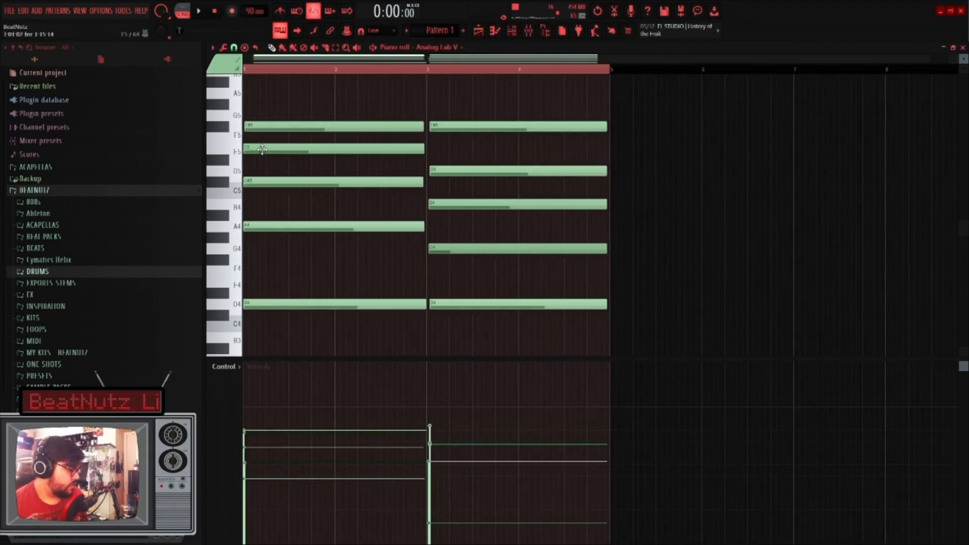
{"action": "right_click", "coordinate": [271, 173], "text": "alt"}
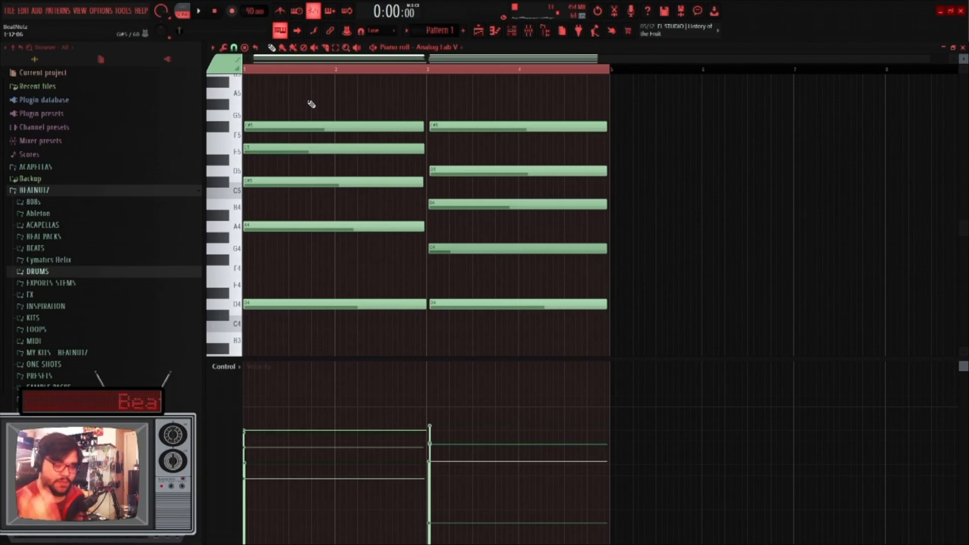
{"action": "mouse_move", "coordinate": [310, 102]}
{"action": "left_mouse_down"}
{"action": "mouse_move", "coordinate": [352, 114]}
{"action": "mouse_move", "coordinate": [299, 172]}
{"action": "mouse_move", "coordinate": [292, 136]}
{"action": "mouse_move", "coordinate": [378, 104]}
{"action": "mouse_move", "coordinate": [329, 111]}
{"action": "mouse_move", "coordinate": [512, 96]}
{"action": "mouse_move", "coordinate": [334, 108]}
{"action": "left_mouse_up"}
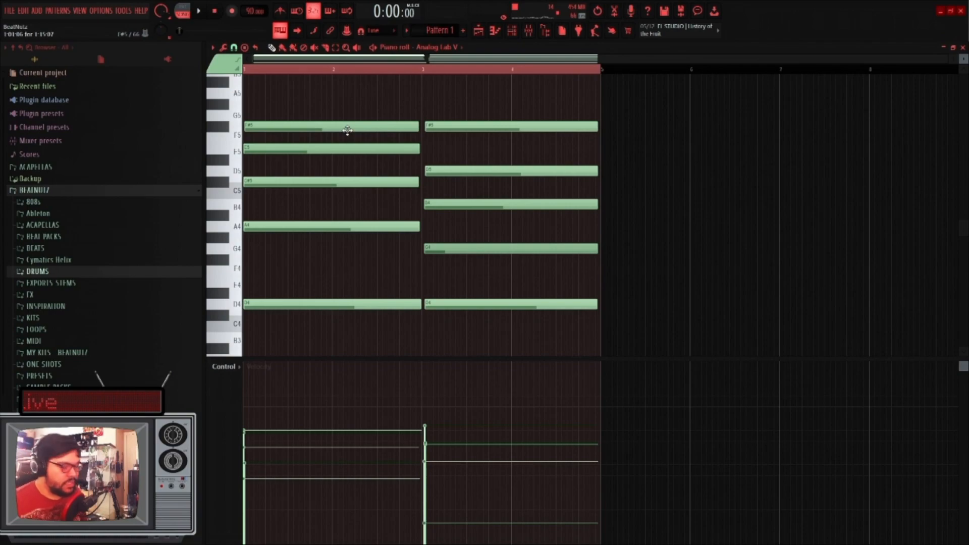
{"action": "scroll", "coordinate": [309, 146], "scroll_direction": "up", "scroll_amount": 2, "text": "ctrl"}
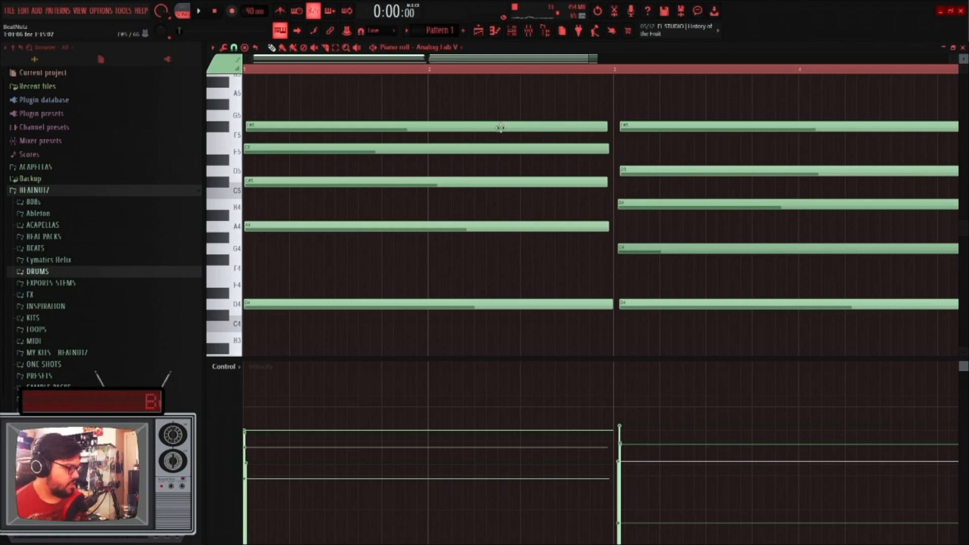
{"action": "scroll", "coordinate": [414, 104], "scroll_direction": "down", "scroll_amount": 2}
{"action": "scroll", "coordinate": [419, 107], "scroll_direction": "down", "scroll_amount": 2}
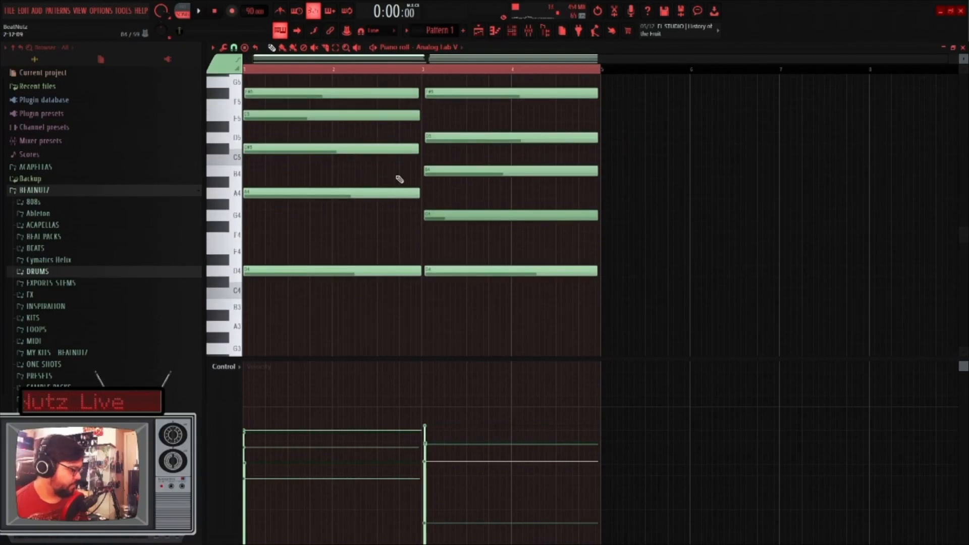
{"action": "scroll", "coordinate": [383, 175], "scroll_direction": "up", "scroll_amount": 2}
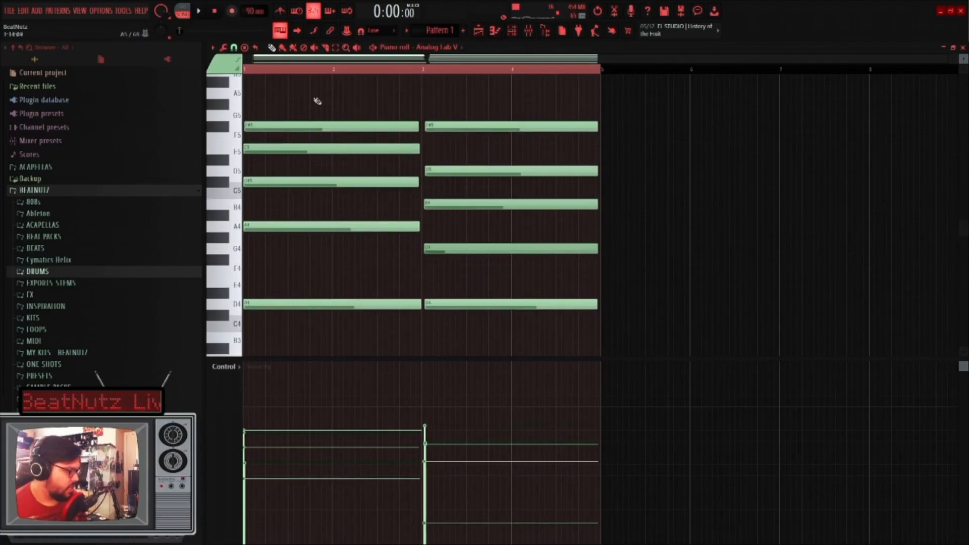
{"action": "left_click_drag", "start_coordinate": [270, 133], "coordinate": [436, 130]}
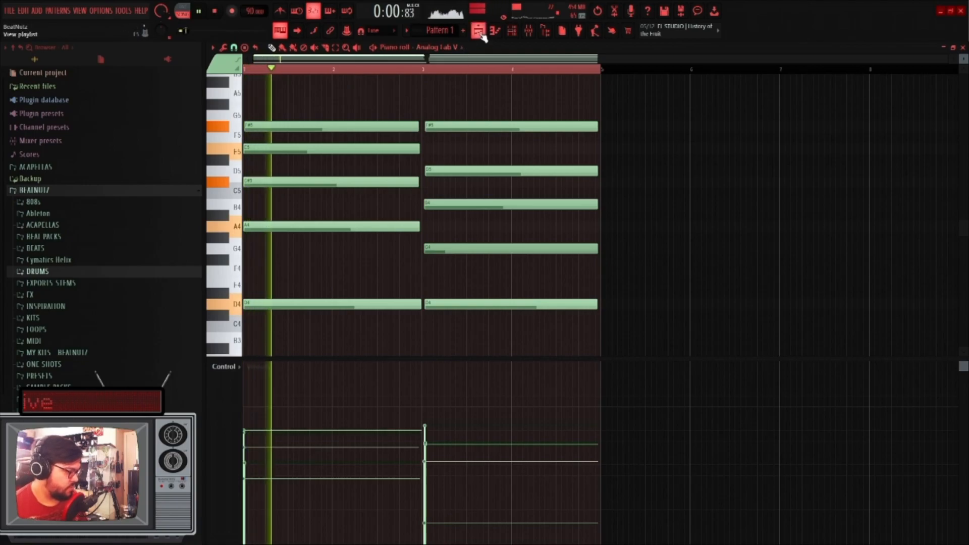
Duplicate the Splice Hi hats and Pattern 1 clips in the playlist so they also fill bars 5 to 8
{"action": "key", "text": "F5"}
{"action": "scroll", "coordinate": [446, 328], "scroll_direction": "up", "scroll_amount": 4}
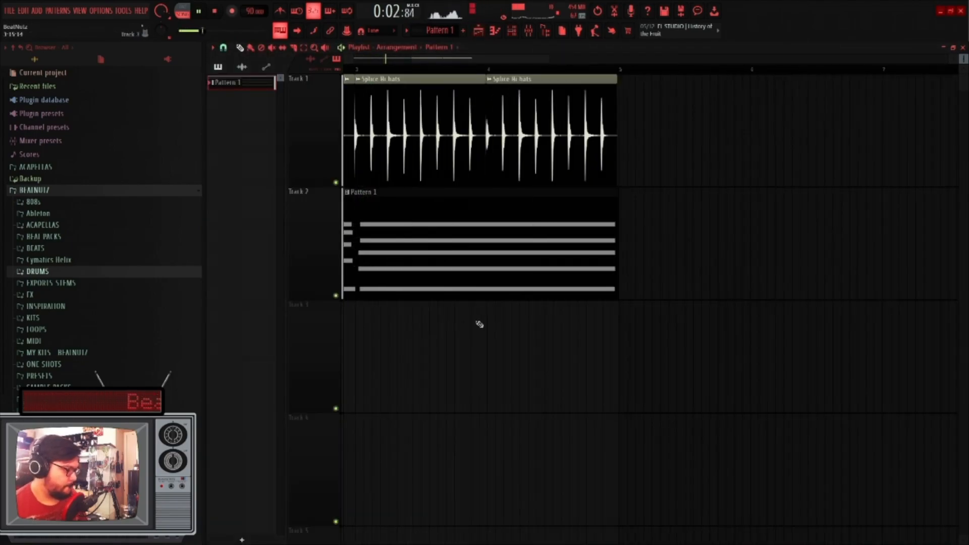
{"action": "scroll", "coordinate": [510, 337], "scroll_direction": "down", "scroll_amount": 4}
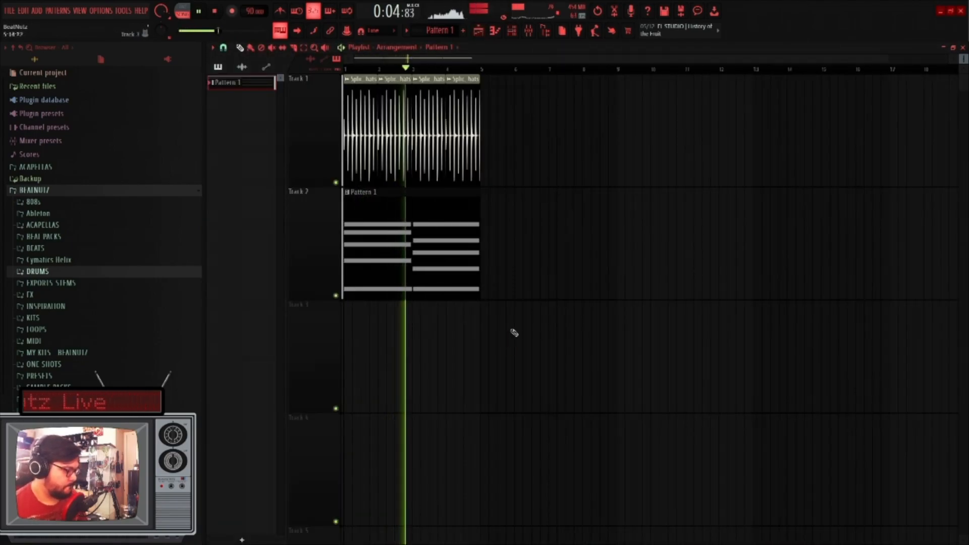
{"action": "key", "text": "ctrl+a"}
{"action": "key", "text": "ctrl+b"}
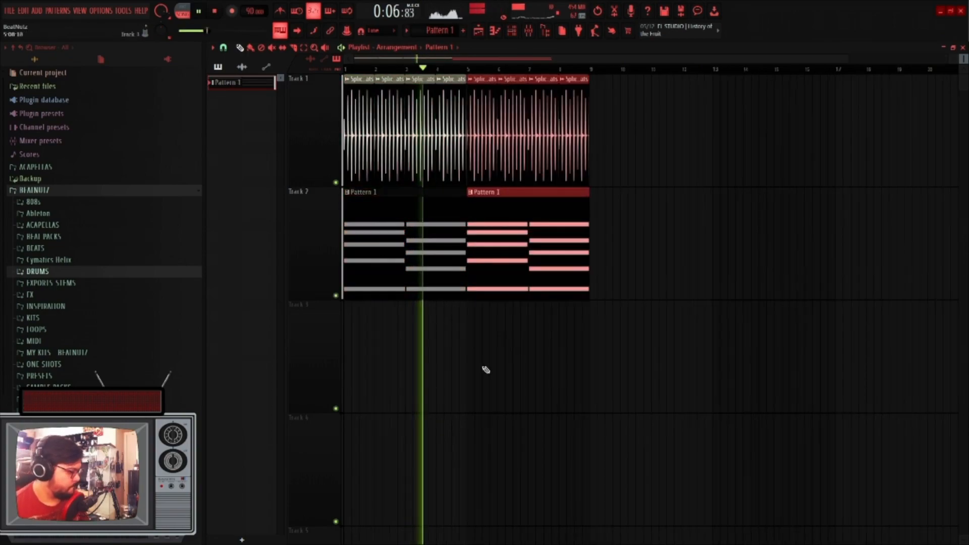
Show all channels in the channel rack and open the piano roll for Analog Lab V
{"action": "left_click", "coordinate": [511, 30]}
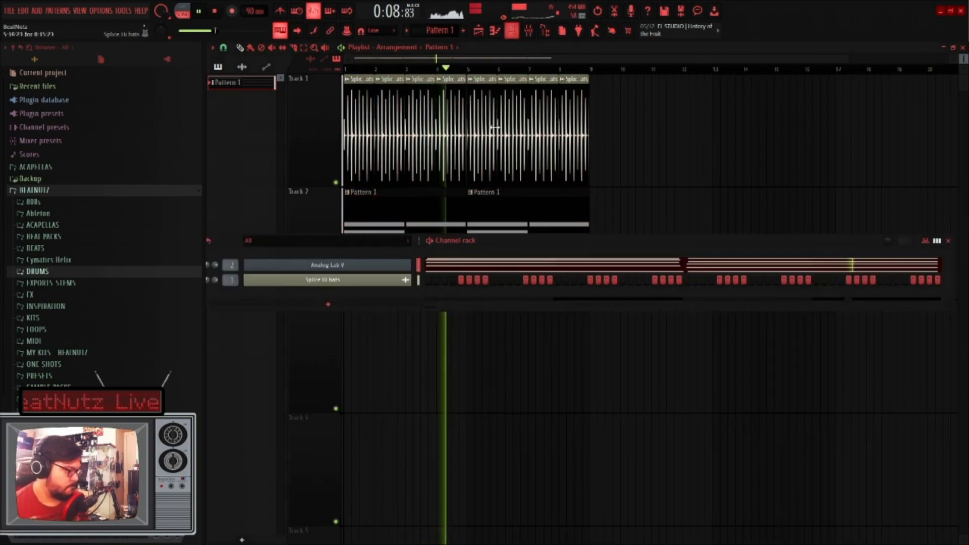
{"action": "left_click", "coordinate": [288, 242]}
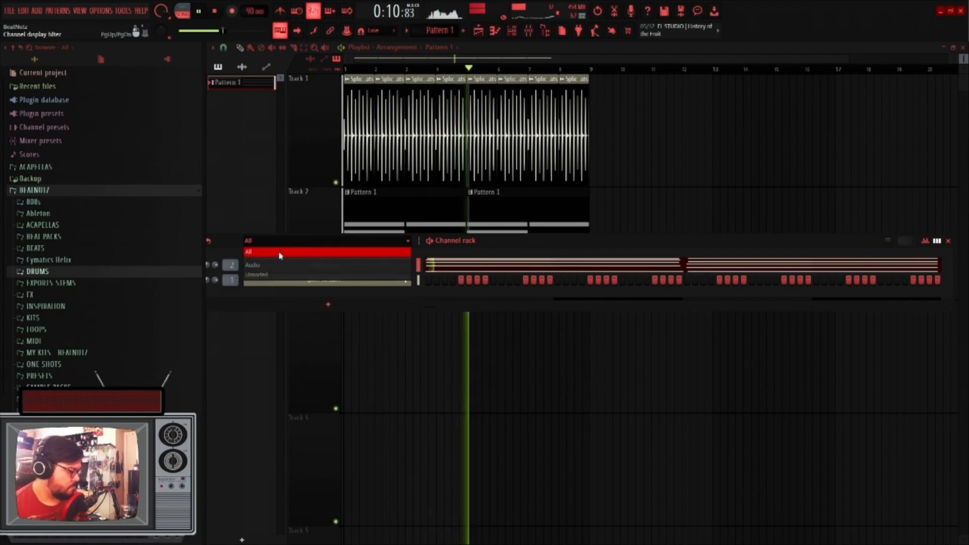
{"action": "left_click", "coordinate": [279, 254]}
{"action": "left_click", "coordinate": [444, 270]}
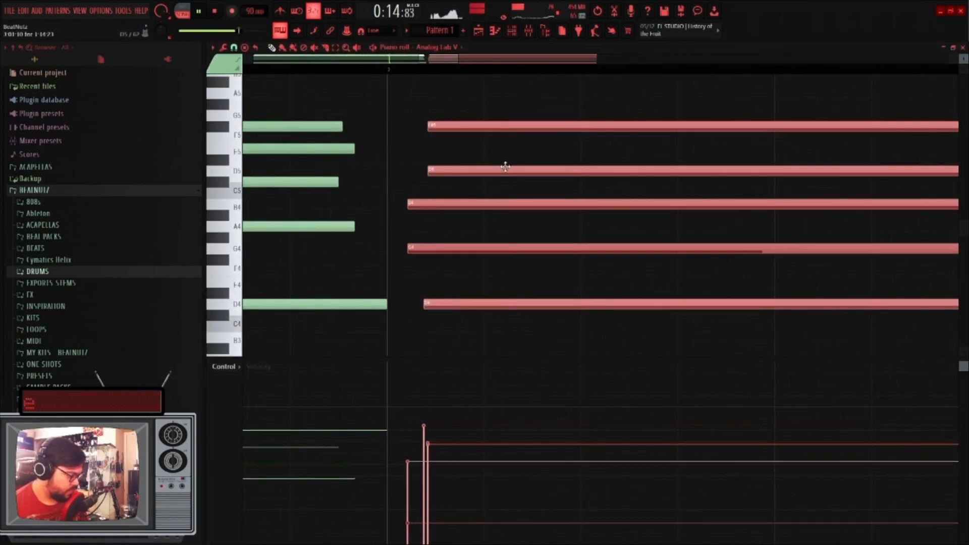
Lengthen all the notes of the second Analog Lab V chord together to the start of bar 5 and deselect them
{"action": "scroll", "coordinate": [850, 213], "scroll_direction": "down", "scroll_amount": 5}
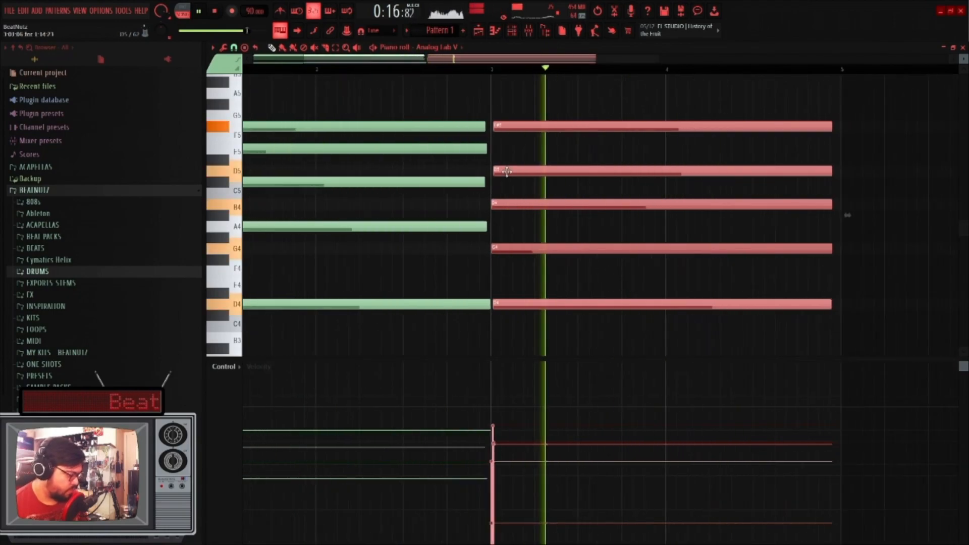
{"action": "left_click", "coordinate": [634, 206], "text": "ctrl"}
{"action": "scroll", "coordinate": [621, 206], "scroll_direction": "up", "scroll_amount": 5}
{"action": "left_click_drag", "start_coordinate": [736, 331], "coordinate": [705, 364]}
{"action": "left_click", "coordinate": [829, 270], "text": "ctrl"}
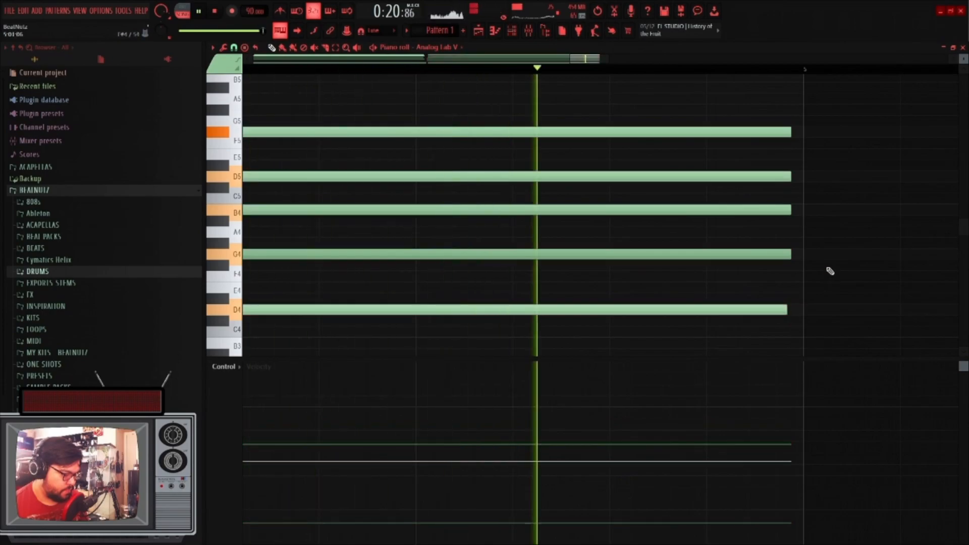
{"action": "scroll", "coordinate": [850, 261], "scroll_direction": "down", "scroll_amount": 5}
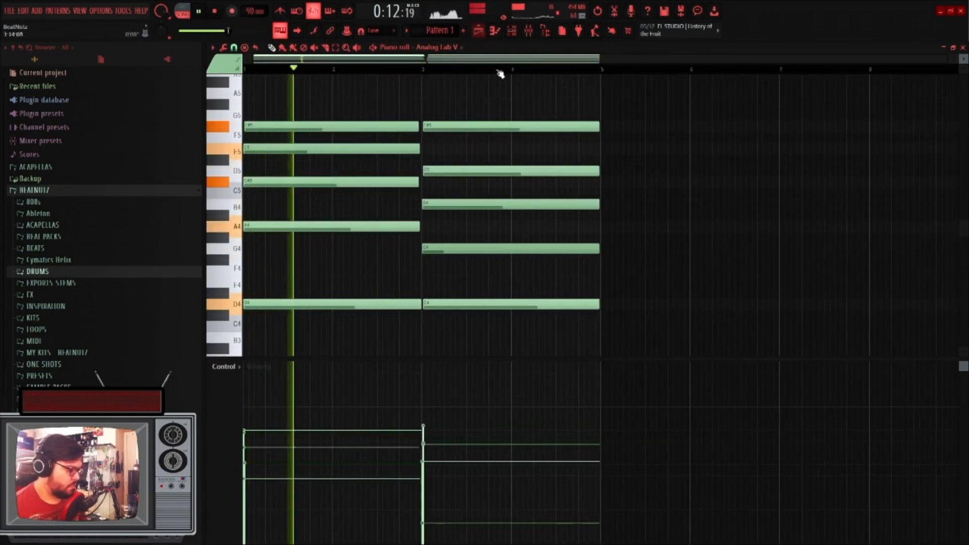
Add a FLEX channel with the Close Grand sound and open its empty piano roll
{"action": "left_click", "coordinate": [479, 32]}
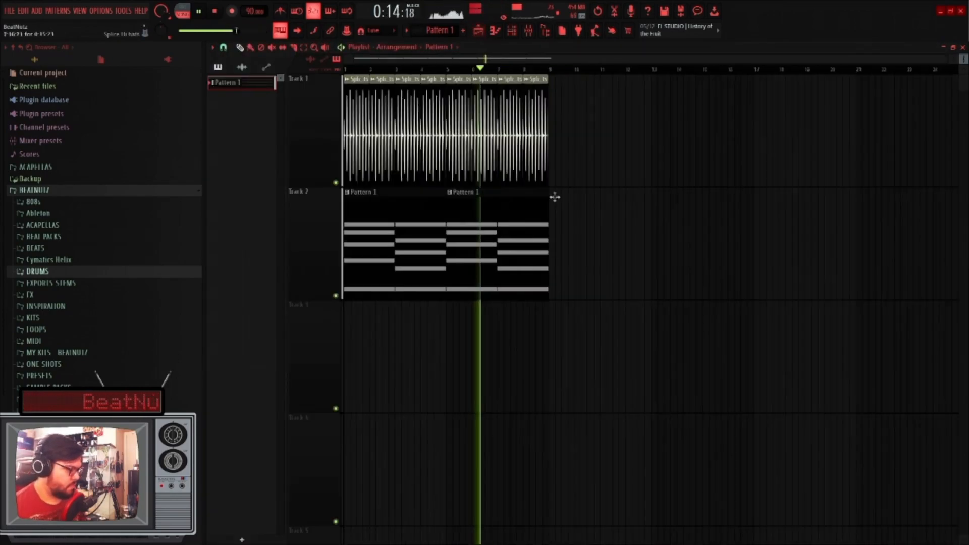
{"action": "left_click", "coordinate": [511, 30]}
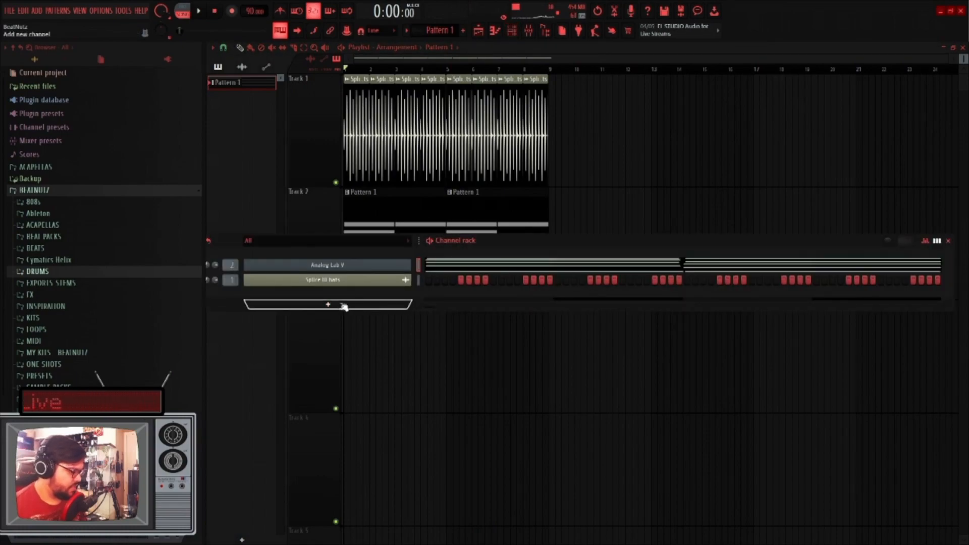
{"action": "left_click", "coordinate": [347, 305]}
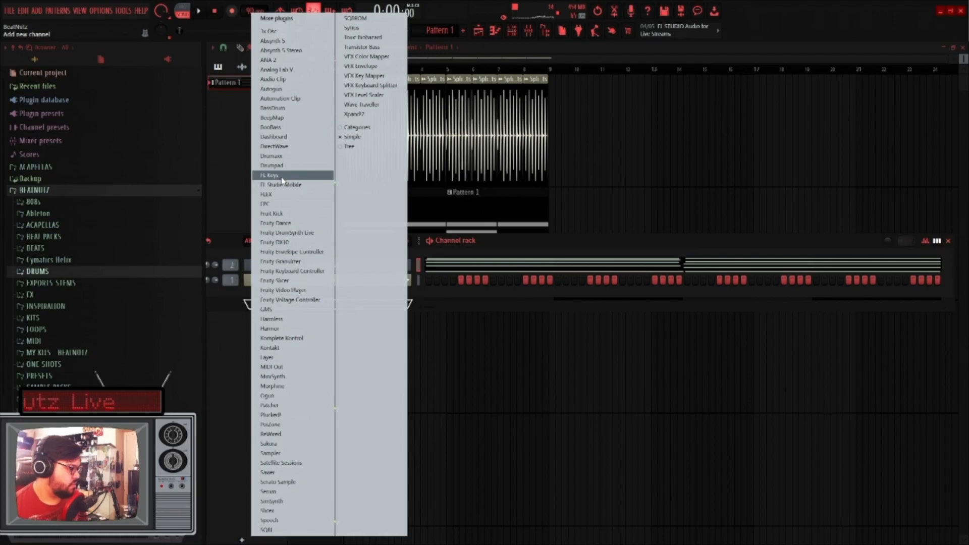
{"action": "left_click", "coordinate": [279, 196]}
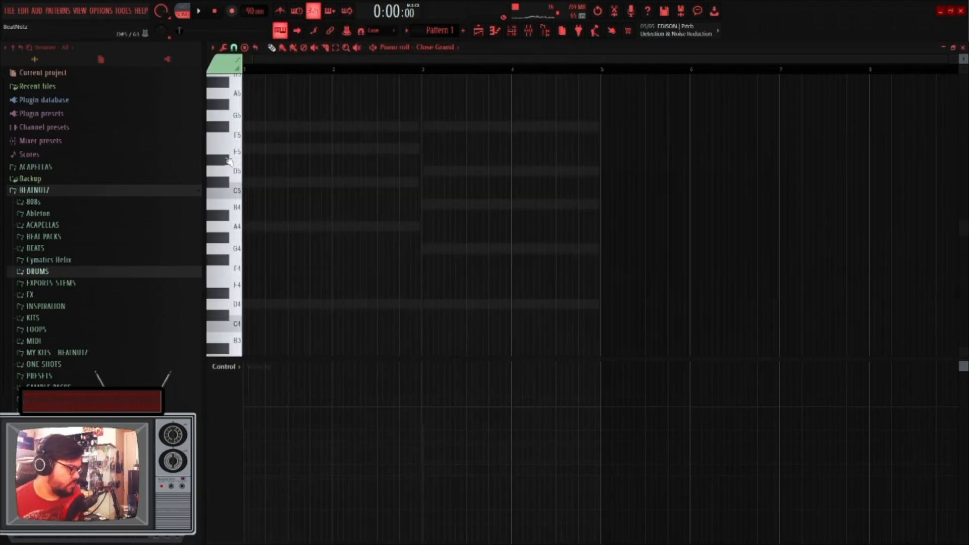
Draw a Close Grand chord of C#5, F#5 and A4 from bar 1 and play it
{"action": "scroll", "coordinate": [273, 195], "scroll_direction": "up", "scroll_amount": 2}
{"action": "left_click_drag", "start_coordinate": [267, 183], "coordinate": [181, 177]}
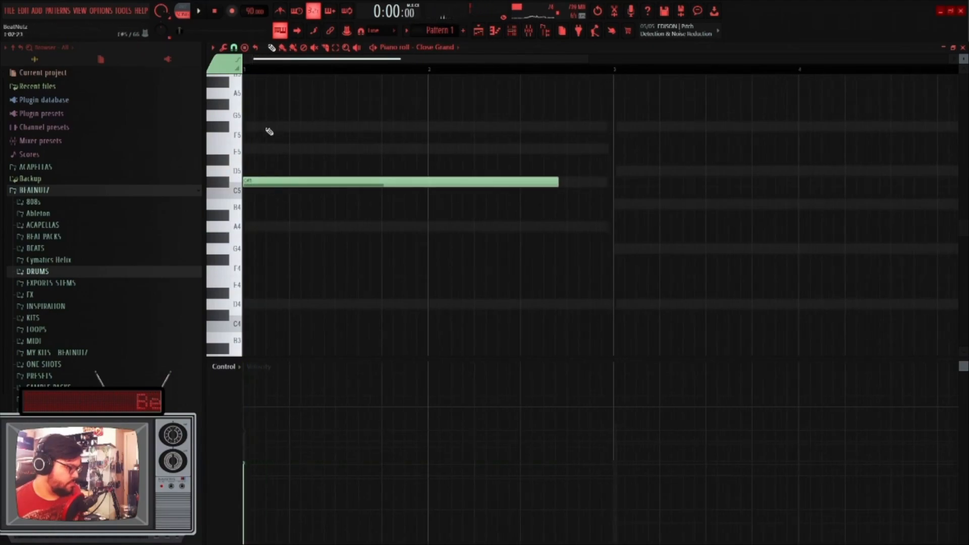
{"action": "left_click_drag", "start_coordinate": [269, 129], "coordinate": [188, 120]}
{"action": "left_click_drag", "start_coordinate": [264, 231], "coordinate": [192, 221]}
{"action": "key", "text": "space"}
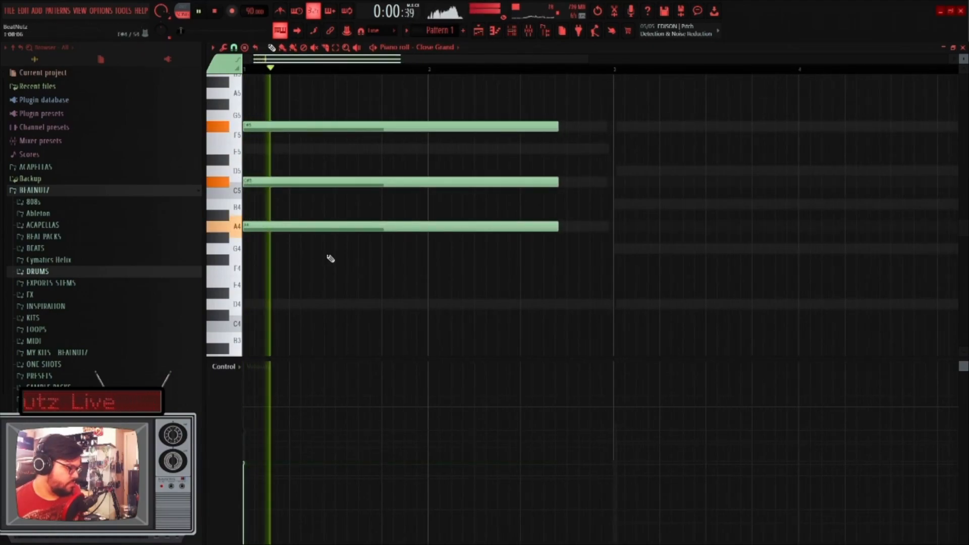
Copy the three-note chord to bar 3 and deselect the copy
{"action": "left_click_drag", "start_coordinate": [453, 276], "coordinate": [348, 78]}
{"action": "left_click_drag", "start_coordinate": [397, 124], "coordinate": [781, 131]}
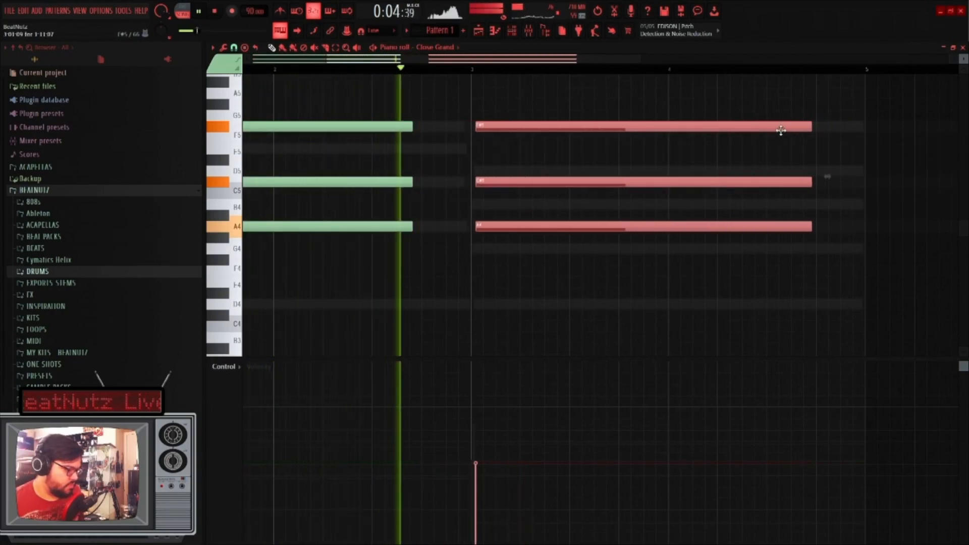
{"action": "left_click", "coordinate": [629, 149]}
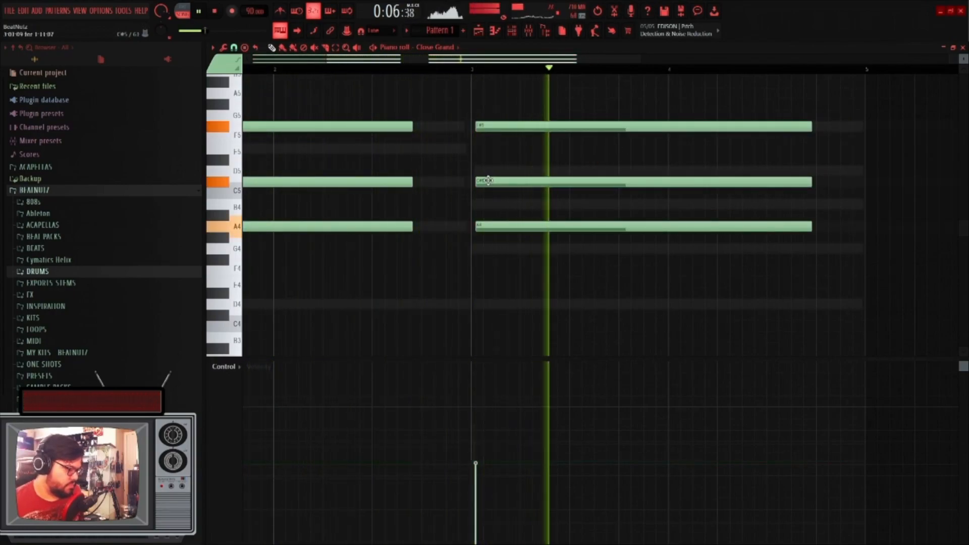
In the second chord, shorten C#5 to about beat 4 of bar 3 and follow it with a D5 reaching the chord's end
{"action": "left_click", "coordinate": [669, 170]}
{"action": "left_click_drag", "start_coordinate": [669, 170], "coordinate": [615, 190]}
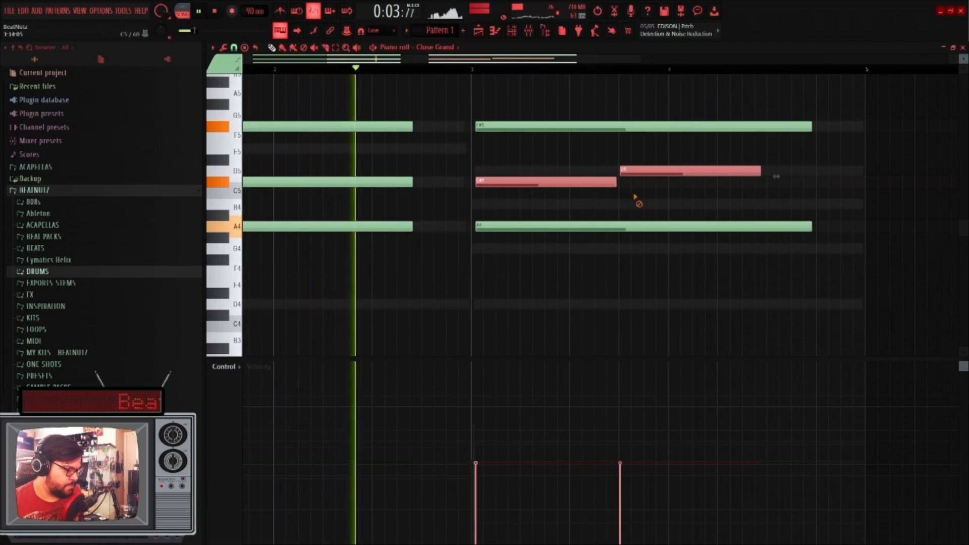
{"action": "left_click", "coordinate": [665, 212]}
{"action": "scroll", "coordinate": [681, 207], "scroll_direction": "down", "scroll_amount": 2}
{"action": "scroll", "coordinate": [642, 203], "scroll_direction": "up", "scroll_amount": 3}
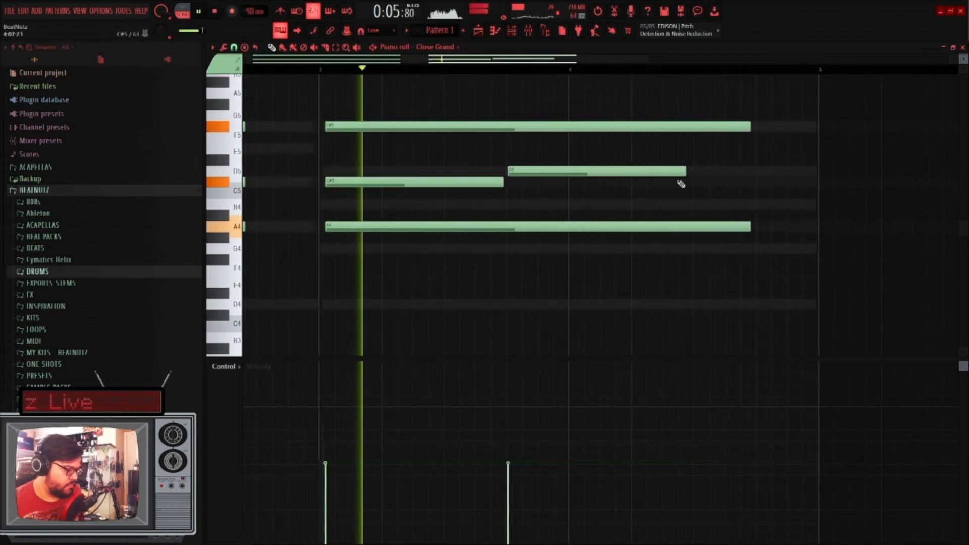
{"action": "left_click_drag", "start_coordinate": [683, 172], "coordinate": [750, 170]}
Add a short E5 note following the D5, ending at the start of bar 5, and play the melody
{"action": "scroll", "coordinate": [772, 187], "scroll_direction": "down", "scroll_amount": 2}
{"action": "left_click", "coordinate": [745, 159]}
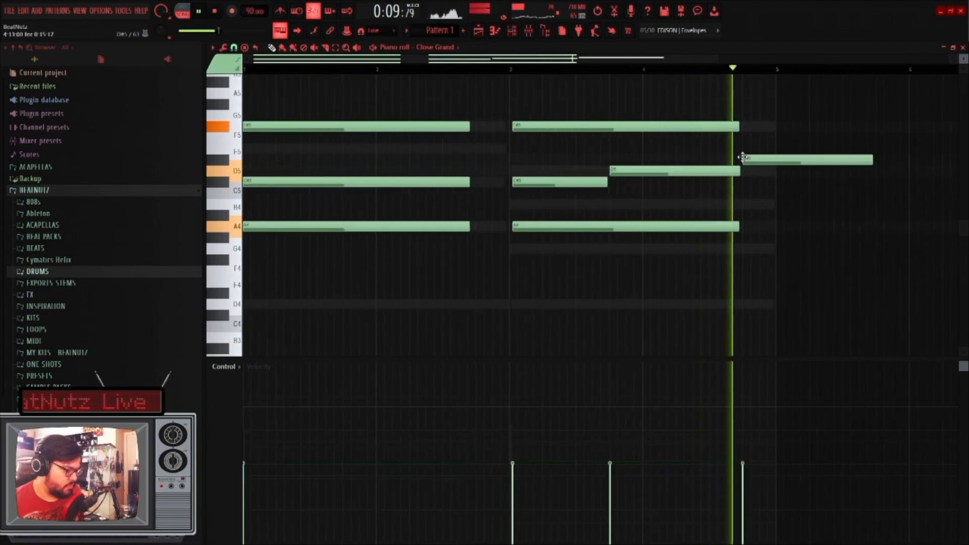
{"action": "key", "text": "space"}
{"action": "scroll", "coordinate": [776, 196], "scroll_direction": "up", "scroll_amount": 1}
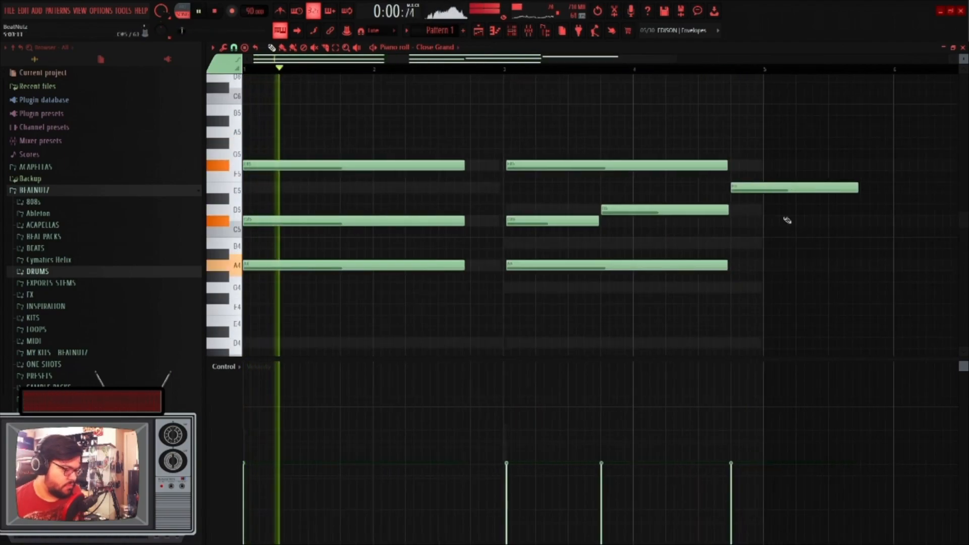
{"action": "scroll", "coordinate": [779, 210], "scroll_direction": "up", "scroll_amount": 2}
Lengthen the second chord's F#5, D5 and A4 notes together to the start of bar 5 and deselect them
{"action": "left_click_drag", "start_coordinate": [639, 302], "coordinate": [628, 142]}
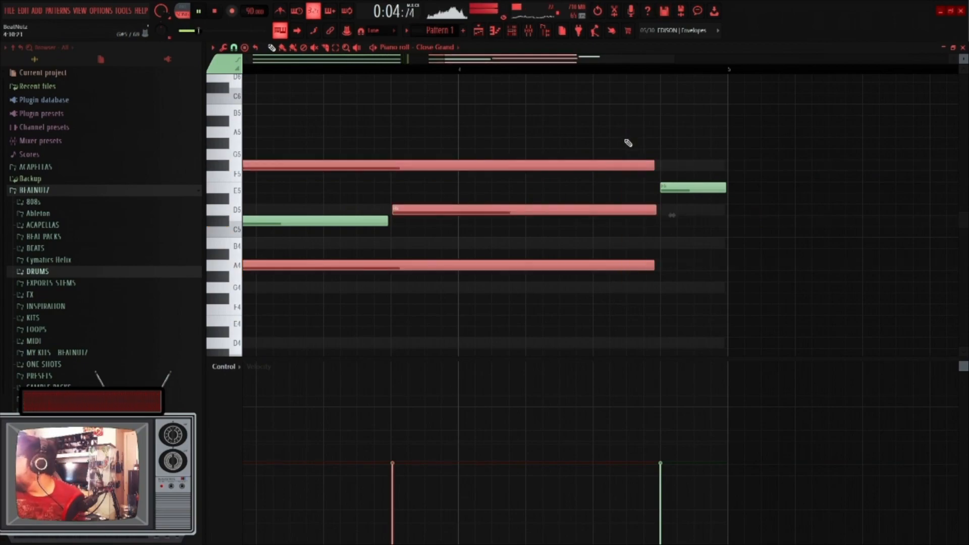
{"action": "left_click_drag", "start_coordinate": [644, 166], "coordinate": [725, 168]}
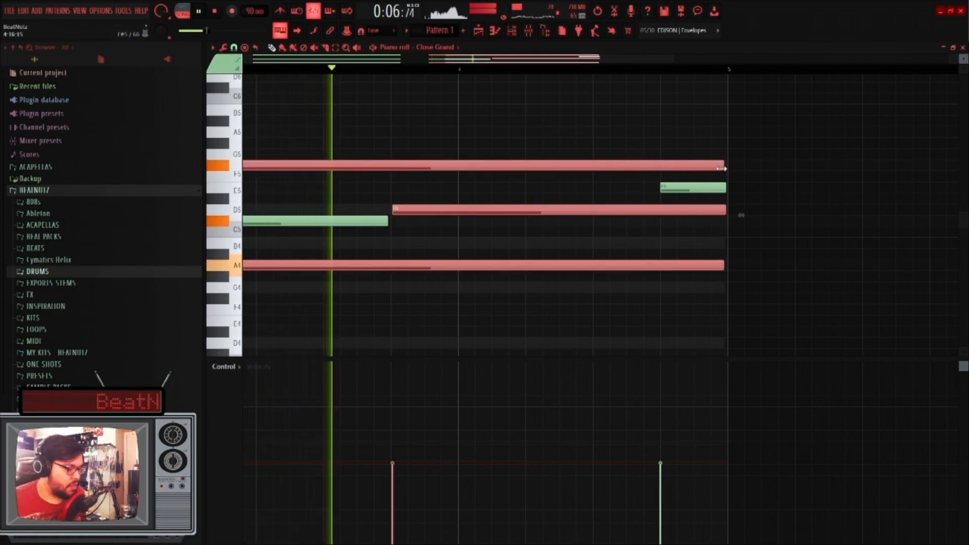
{"action": "left_click", "coordinate": [742, 212]}
{"action": "scroll", "coordinate": [748, 202], "scroll_direction": "down", "scroll_amount": 4}
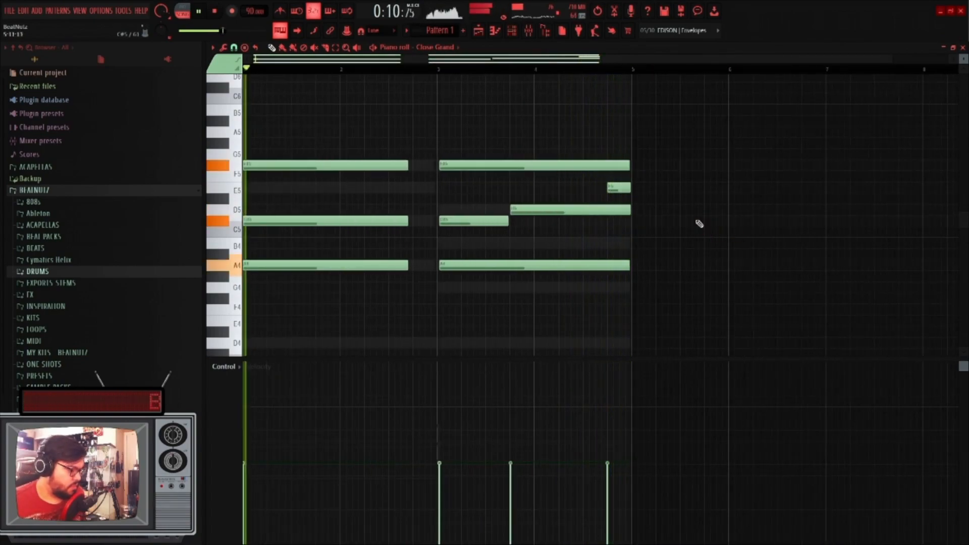
Lengthen the first chord's F#5, C#5 and A4 notes together to just before bar 3 and deselect them
{"action": "scroll", "coordinate": [656, 232], "scroll_direction": "down", "scroll_amount": 2}
{"action": "scroll", "coordinate": [432, 265], "scroll_direction": "up", "scroll_amount": 4}
{"action": "scroll", "coordinate": [426, 256], "scroll_direction": "up", "scroll_amount": 1}
{"action": "left_click_drag", "start_coordinate": [426, 255], "coordinate": [472, 155]}
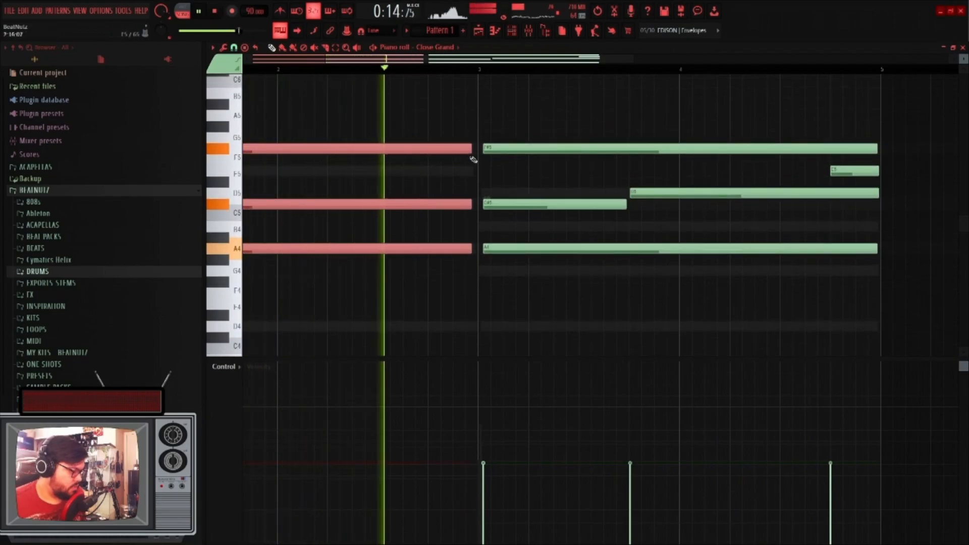
{"action": "left_click", "coordinate": [456, 127]}
Add a D4 note of the same length beneath the first chord and play it
{"action": "scroll", "coordinate": [456, 127], "scroll_direction": "down", "scroll_amount": 3}
{"action": "scroll", "coordinate": [341, 272], "scroll_direction": "down", "scroll_amount": 3}
{"action": "key", "text": "space"}
{"action": "left_click", "coordinate": [273, 226]}
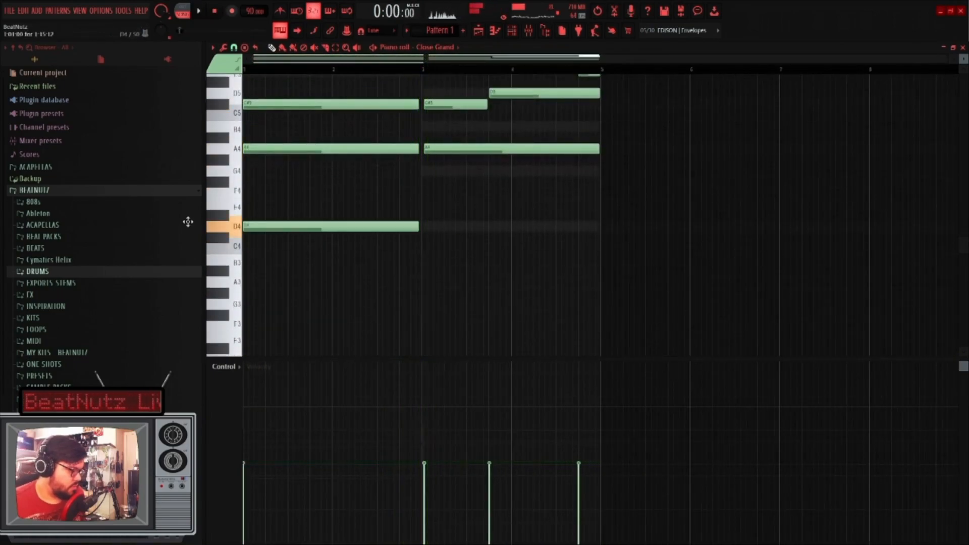
{"action": "key", "text": "space"}
{"action": "key", "text": "space"}
Try the first chord's lowest note at F#4, then an octave lower at F#3, playing it back
{"action": "left_click_drag", "start_coordinate": [252, 222], "coordinate": [240, 182]}
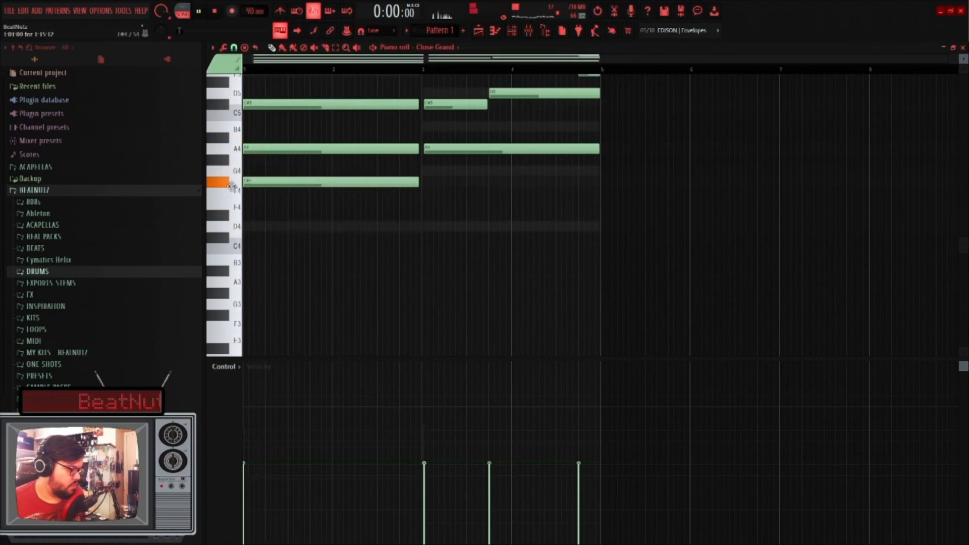
{"action": "key", "text": "space"}
{"action": "key", "text": "space"}
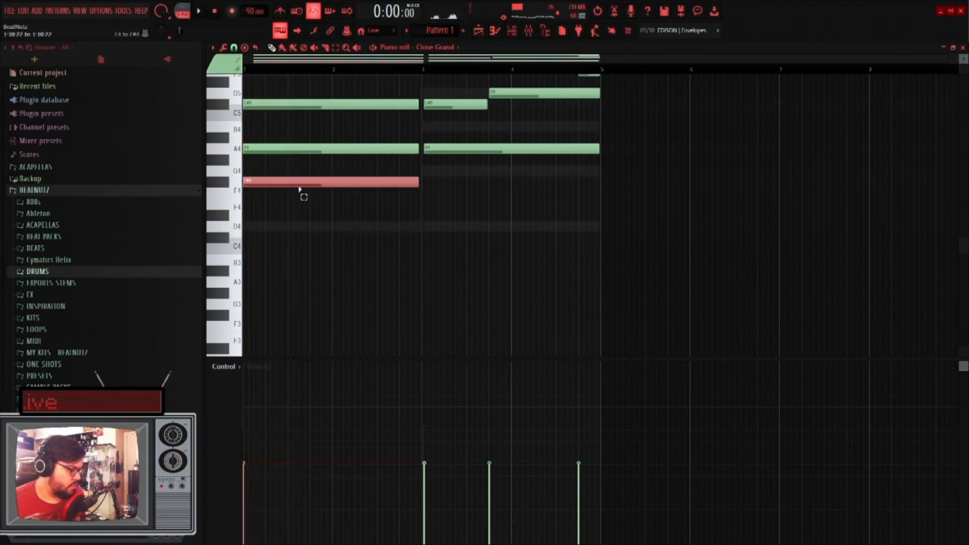
{"action": "key", "text": "ctrl+Down"}
{"action": "key", "text": "space"}
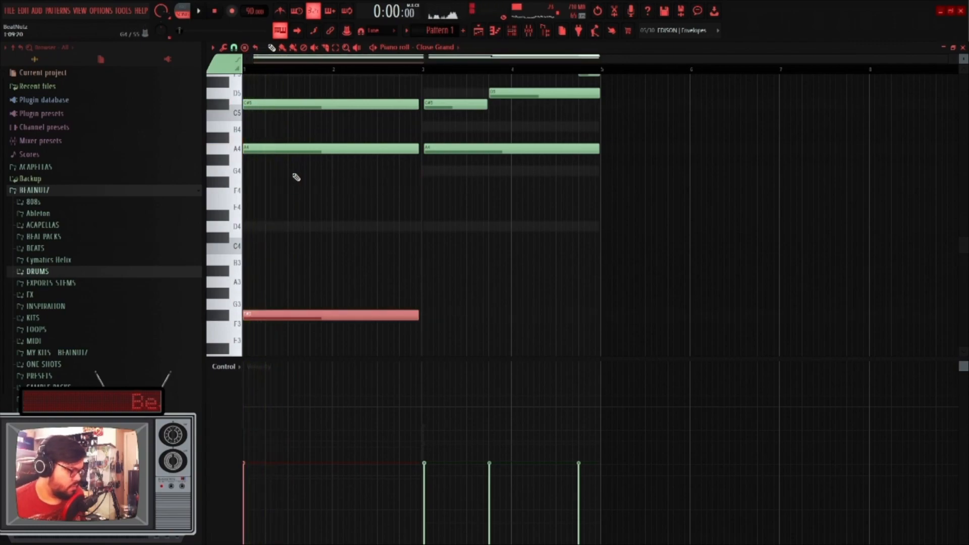
Deselect the first chord's lowest note and move it down to D3
{"action": "key", "text": "ctrl+d"}
{"action": "scroll", "coordinate": [268, 273], "scroll_direction": "down", "scroll_amount": 2}
{"action": "left_click_drag", "start_coordinate": [259, 249], "coordinate": [239, 304]}
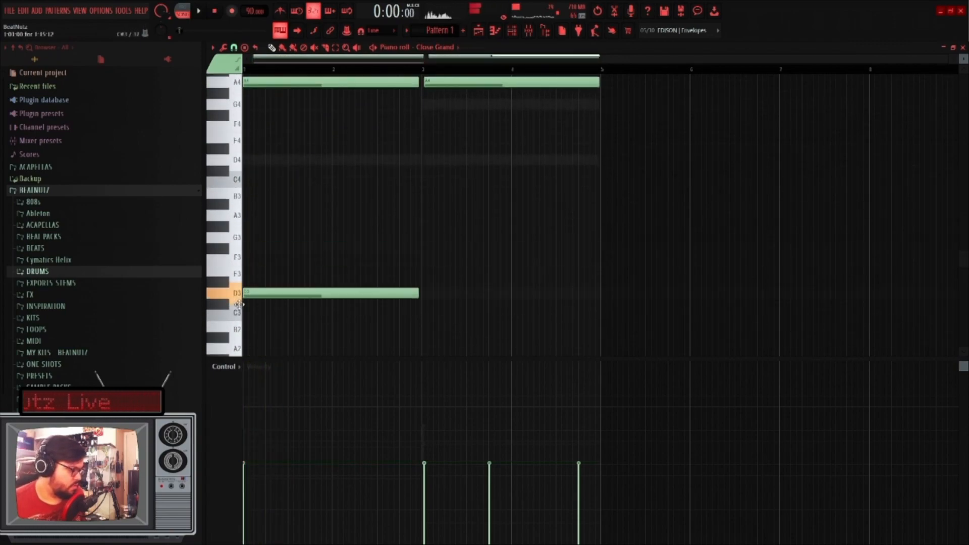
Raise the velocity of the D3 bass note and deselect it during playback
{"action": "scroll", "coordinate": [333, 271], "scroll_direction": "down", "scroll_amount": 2}
{"action": "scroll", "coordinate": [343, 275], "scroll_direction": "up", "scroll_amount": 2}
{"action": "left_click", "coordinate": [335, 292], "text": "ctrl"}
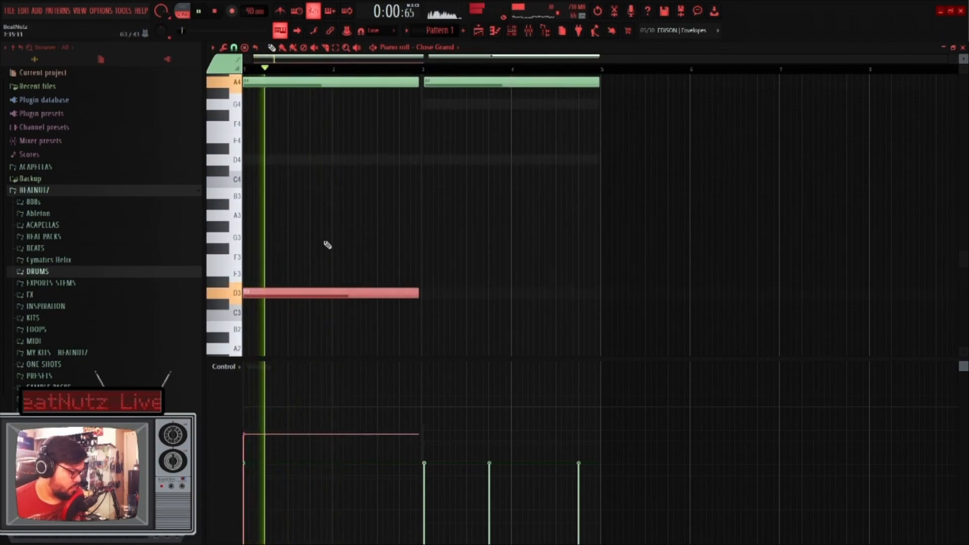
{"action": "key", "text": "ctrl+d"}
Shorten the D3 bass note to about beat 2 of bar 2 and follow it with an F#3 ending at bar 3
{"action": "scroll", "coordinate": [330, 268], "scroll_direction": "up", "scroll_amount": 4}
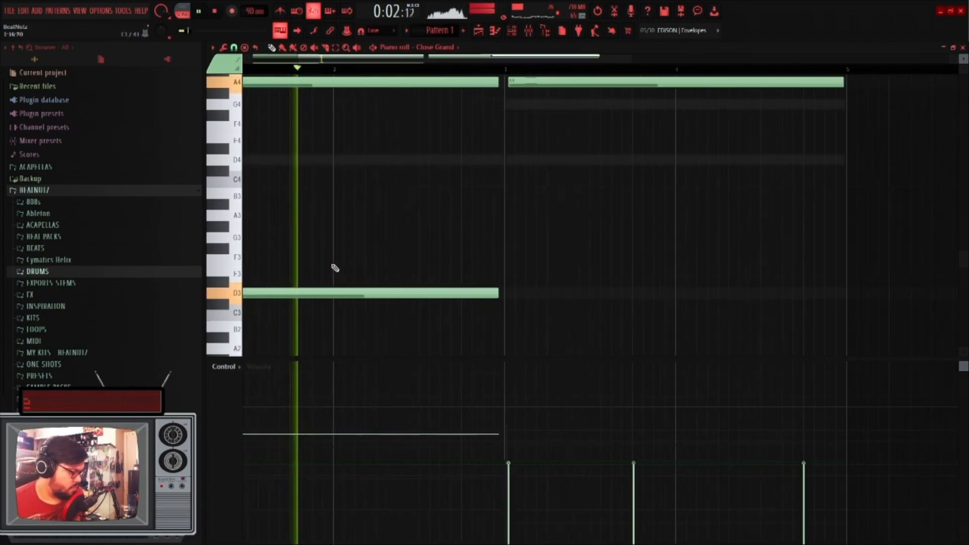
{"action": "left_click", "coordinate": [434, 258]}
{"action": "key", "text": "space"}
{"action": "left_click_drag", "start_coordinate": [455, 257], "coordinate": [660, 298]}
{"action": "key", "text": "space"}
{"action": "scroll", "coordinate": [455, 261], "scroll_direction": "down", "scroll_amount": 4}
{"action": "left_click_drag", "start_coordinate": [807, 248], "coordinate": [580, 249]}
{"action": "key", "text": "ctrl+d"}
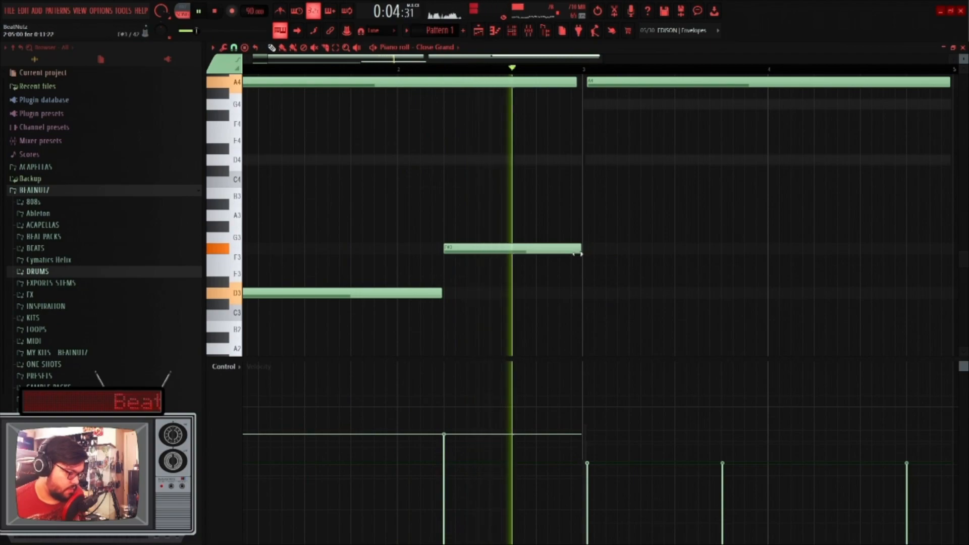
Add a G3 bass note from the start of bar 3, lengthen it to just before bar 5, and play the pattern
{"action": "left_click", "coordinate": [594, 226]}
{"action": "key", "text": "space"}
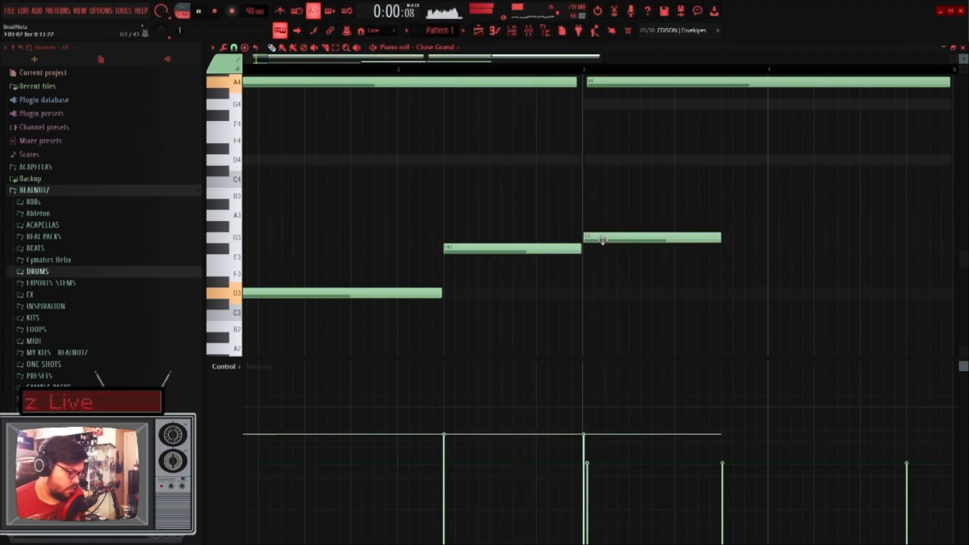
{"action": "scroll", "coordinate": [601, 240], "scroll_direction": "down", "scroll_amount": 3}
{"action": "key", "text": "space"}
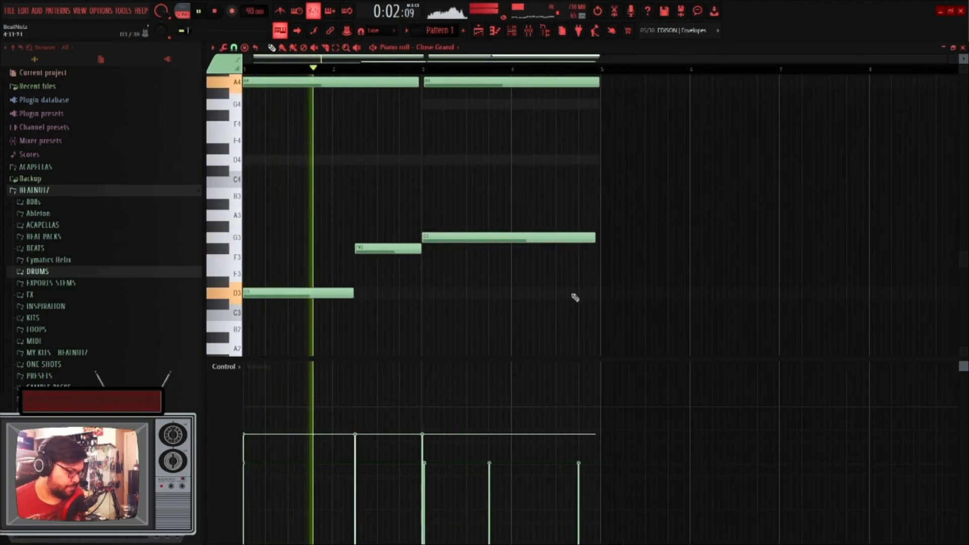
Slightly lower the velocities of the F#3 and G3 bass notes, one after the other
{"action": "left_click_drag", "start_coordinate": [393, 275], "coordinate": [366, 214]}
{"action": "scroll", "coordinate": [384, 284], "scroll_direction": "down", "scroll_amount": 3}
{"action": "scroll", "coordinate": [384, 284], "scroll_direction": "up", "scroll_amount": 1}
{"action": "left_click", "coordinate": [384, 289], "text": "ctrl"}
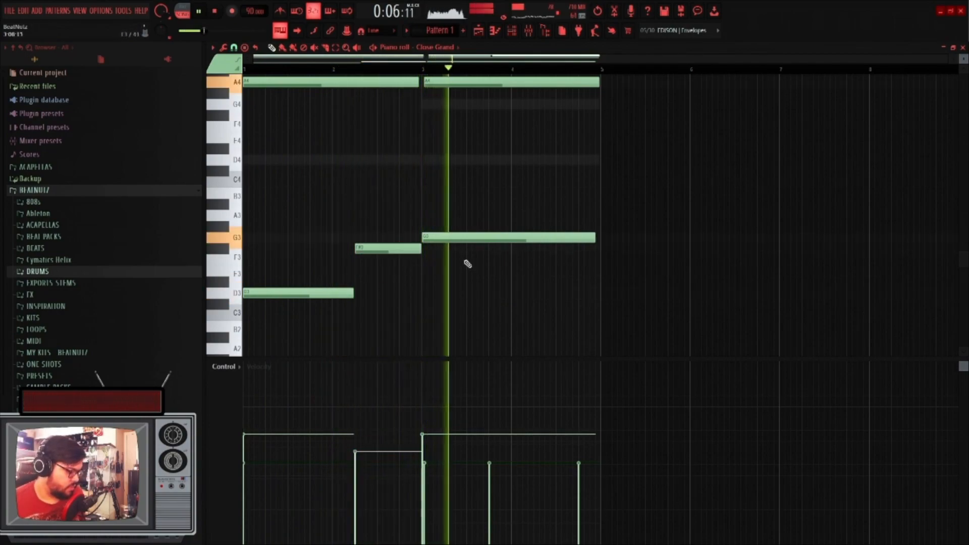
{"action": "left_click_drag", "start_coordinate": [475, 253], "coordinate": [470, 234]}
{"action": "scroll", "coordinate": [483, 271], "scroll_direction": "down", "scroll_amount": 2}
{"action": "left_click", "coordinate": [483, 276], "text": "ctrl"}
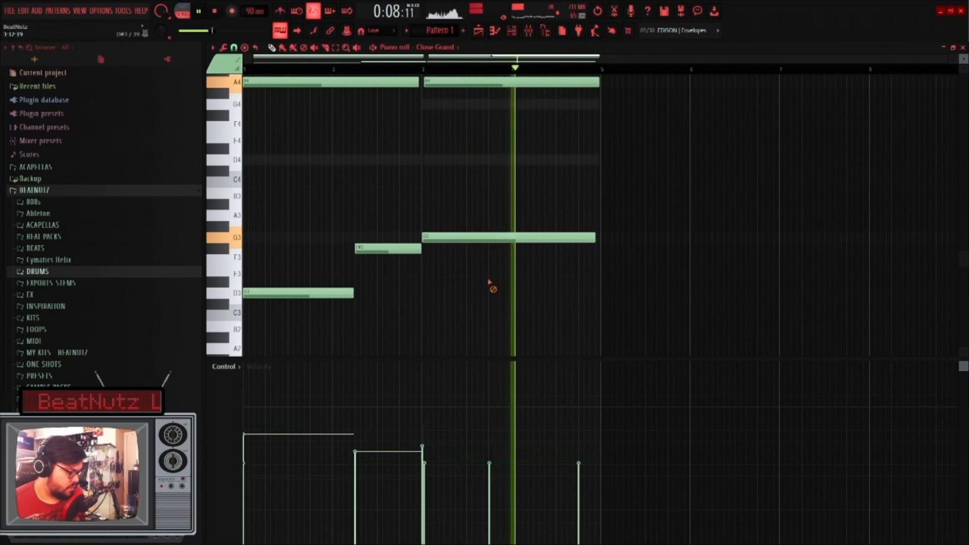
Add an A3 bass note starting at beat 3 of bar 4 and stop playback
{"action": "scroll", "coordinate": [560, 275], "scroll_direction": "up", "scroll_amount": 3}
{"action": "left_click", "coordinate": [531, 206]}
{"action": "key", "text": "space"}
{"action": "left_click_drag", "start_coordinate": [538, 207], "coordinate": [538, 217]}
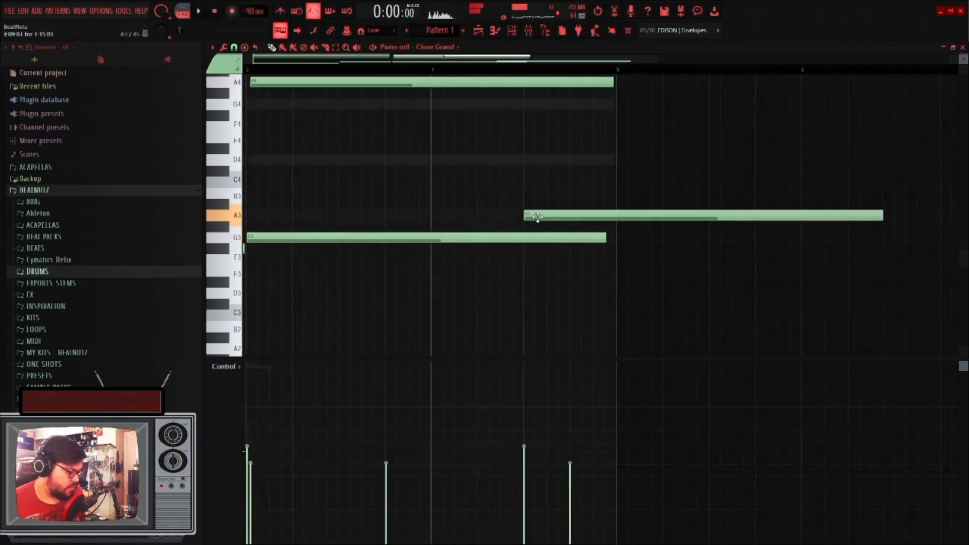
Play the pattern and shorten the G3 and A3 bass notes together so G3 ends just before A3 starts
{"action": "key", "text": "space"}
{"action": "left_click_drag", "start_coordinate": [563, 256], "coordinate": [555, 168]}
{"action": "left_click_drag", "start_coordinate": [611, 238], "coordinate": [561, 238]}
{"action": "key", "text": "ctrl+z"}
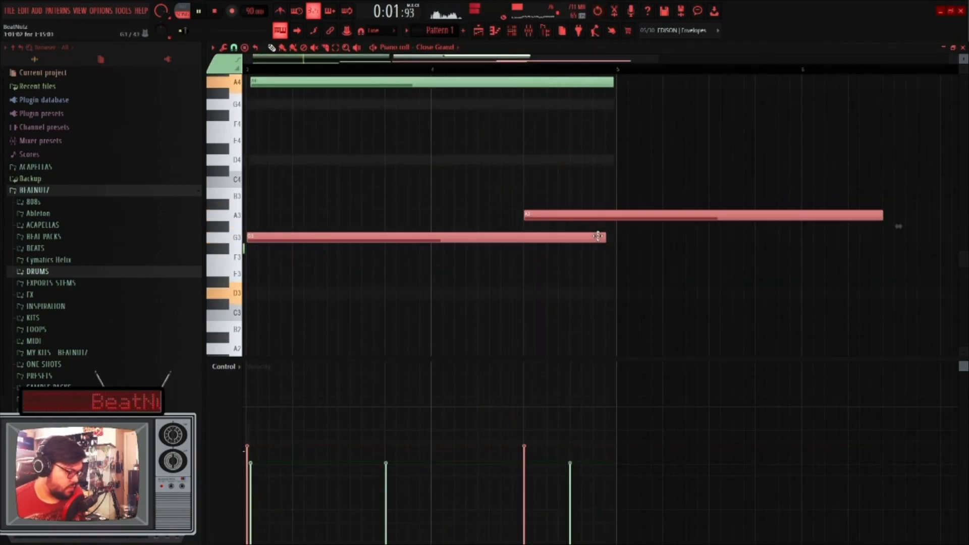
{"action": "left_click", "coordinate": [515, 248], "text": "ctrl"}
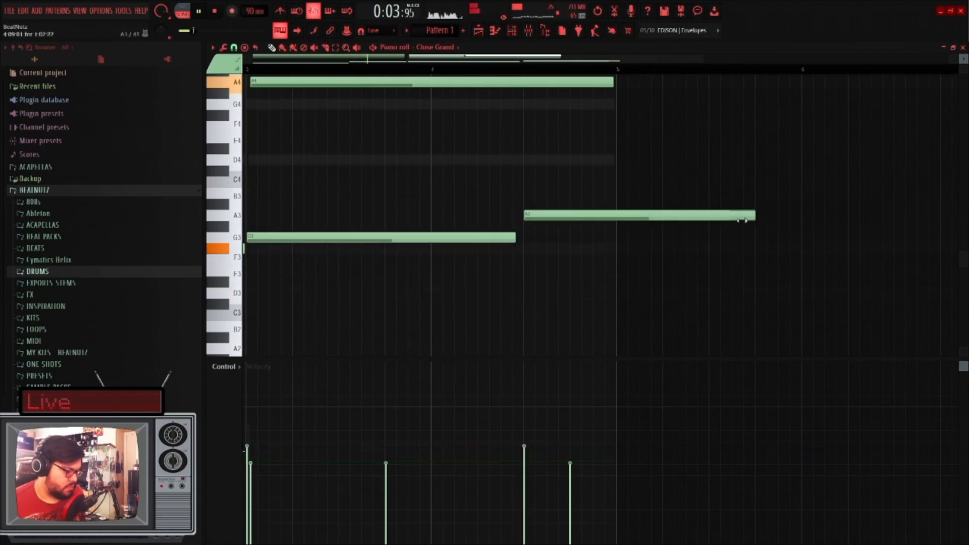
Shorten the A3 bass note to end just before bar 5 and listen to the pattern
{"action": "left_click_drag", "start_coordinate": [621, 253], "coordinate": [545, 177]}
{"action": "scroll", "coordinate": [577, 217], "scroll_direction": "down", "scroll_amount": 2}
{"action": "left_click", "coordinate": [580, 252], "text": "ctrl"}
{"action": "right_click", "coordinate": [580, 255], "text": "ctrl"}
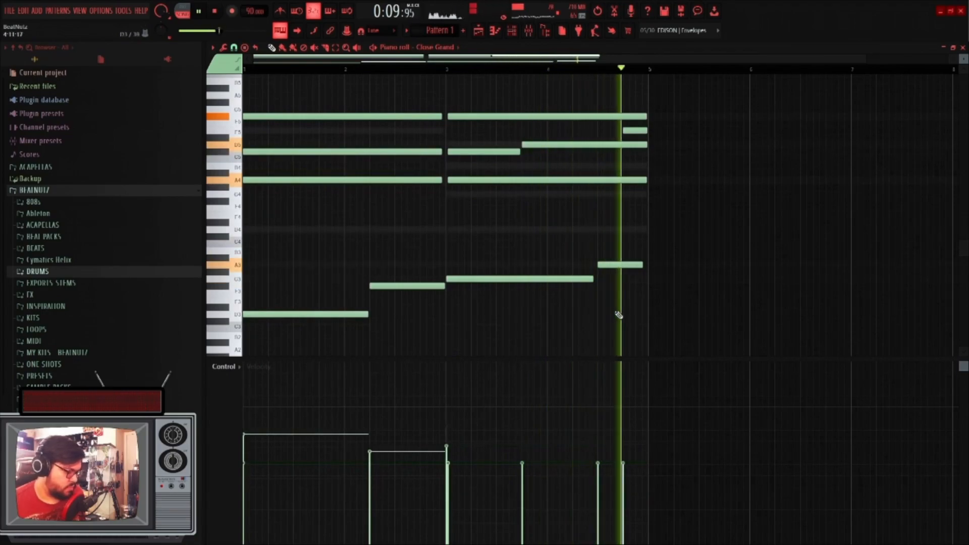
{"action": "key", "text": "space"}
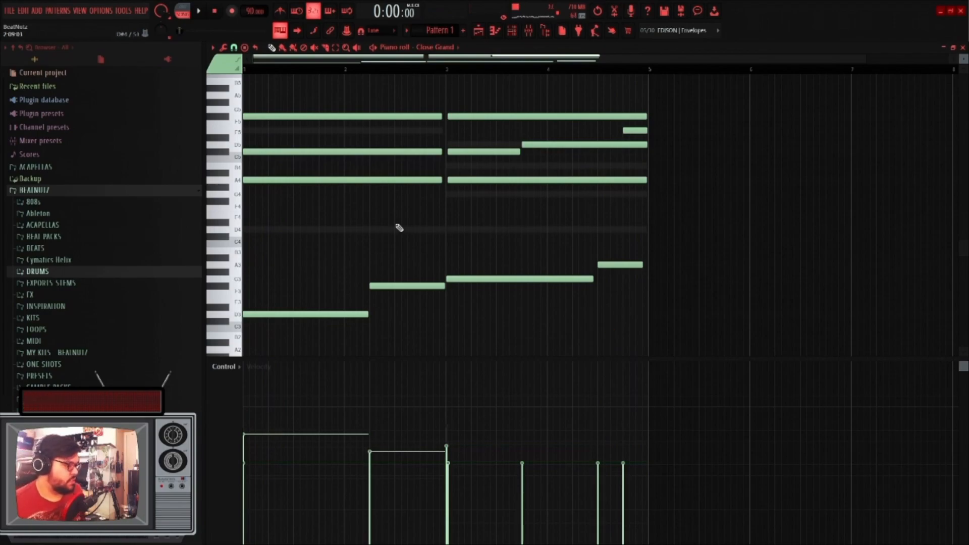
Strum the three upper notes of the first chord with the current strumizer settings and play the pattern
{"action": "left_click_drag", "start_coordinate": [305, 172], "coordinate": [293, 72]}
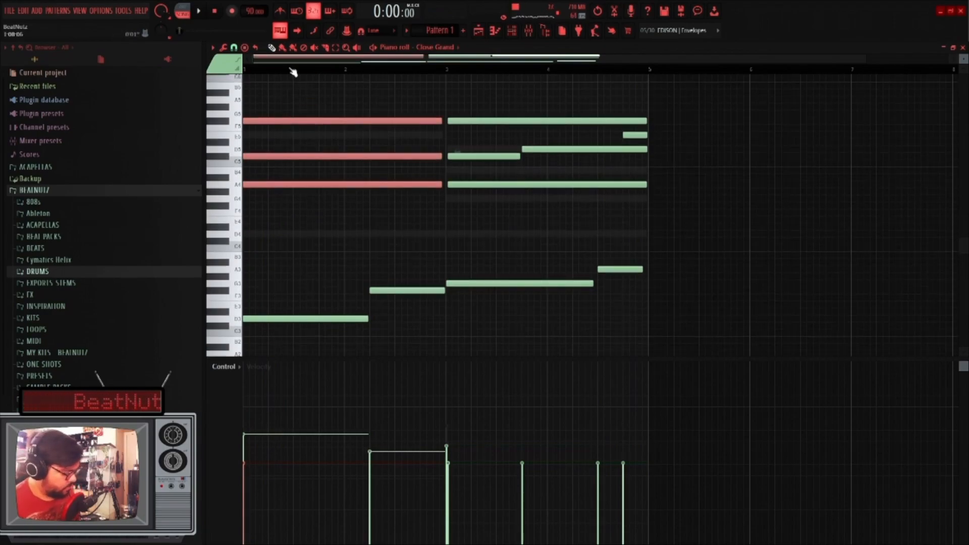
{"action": "key", "text": "alt+s"}
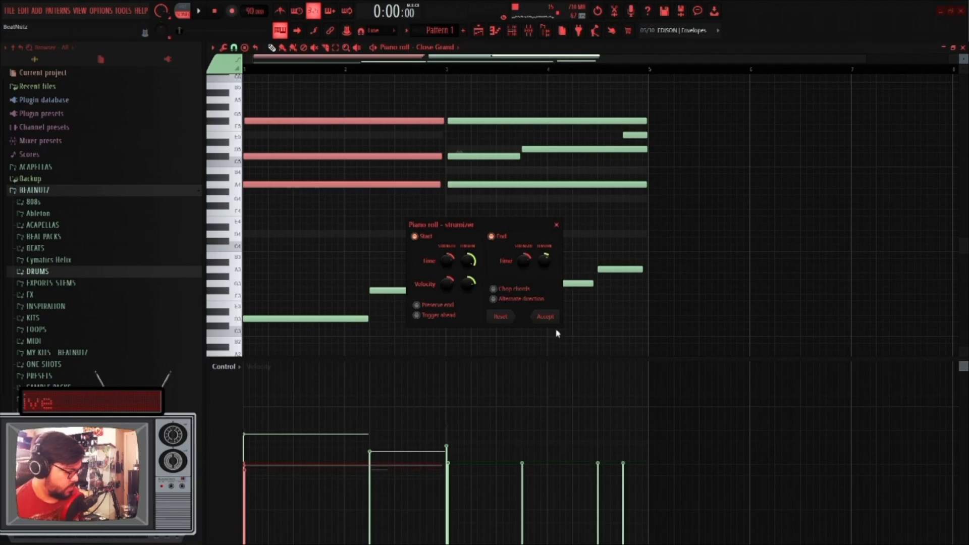
{"action": "left_click", "coordinate": [545, 317]}
{"action": "key", "text": "space"}
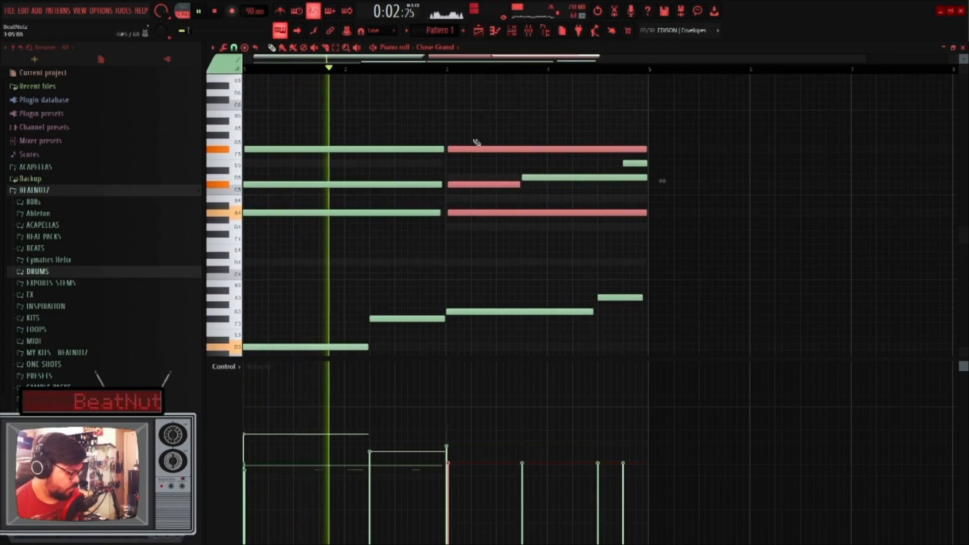
Apply the same strumizer settings to the upper notes starting the second chord at bar 3 and deselect them
{"action": "key", "text": "alt+s"}
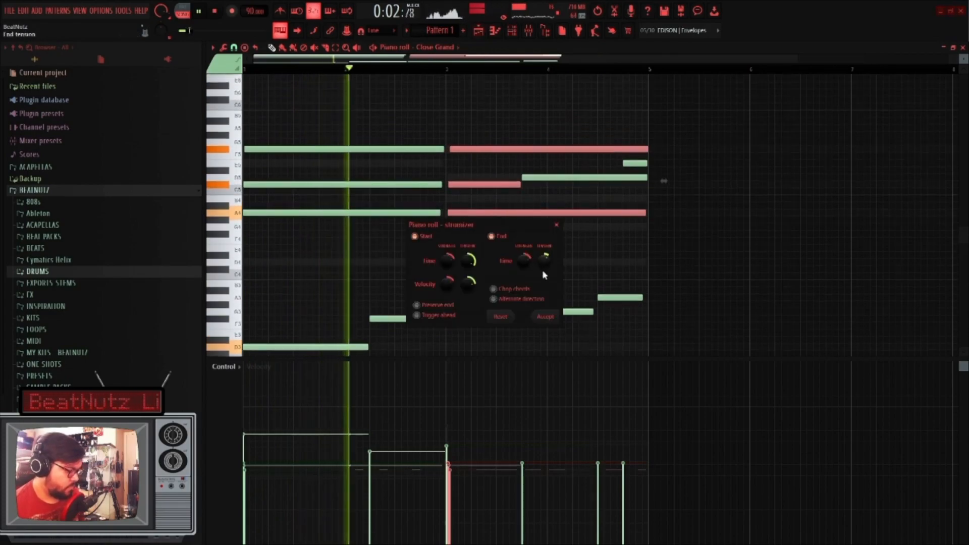
{"action": "left_click", "coordinate": [552, 317]}
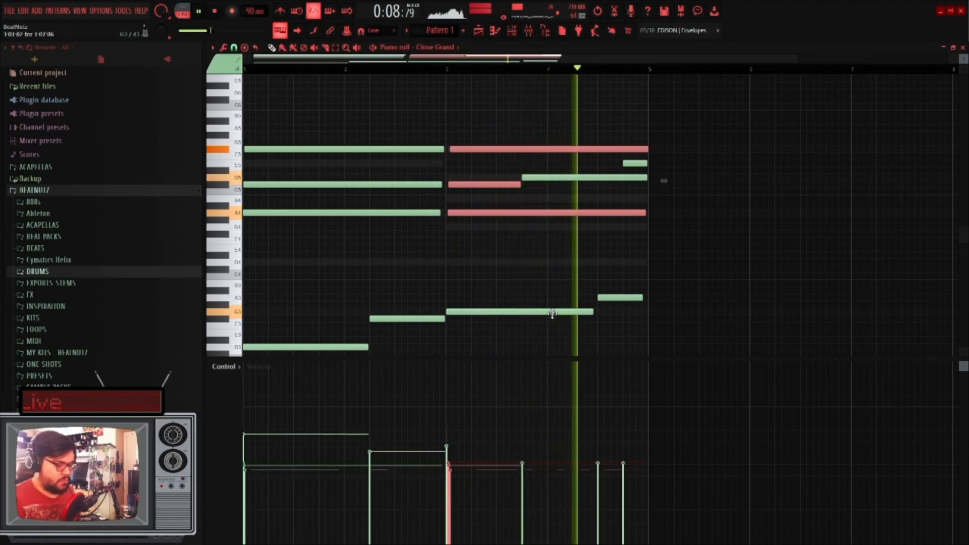
{"action": "left_click", "coordinate": [656, 254]}
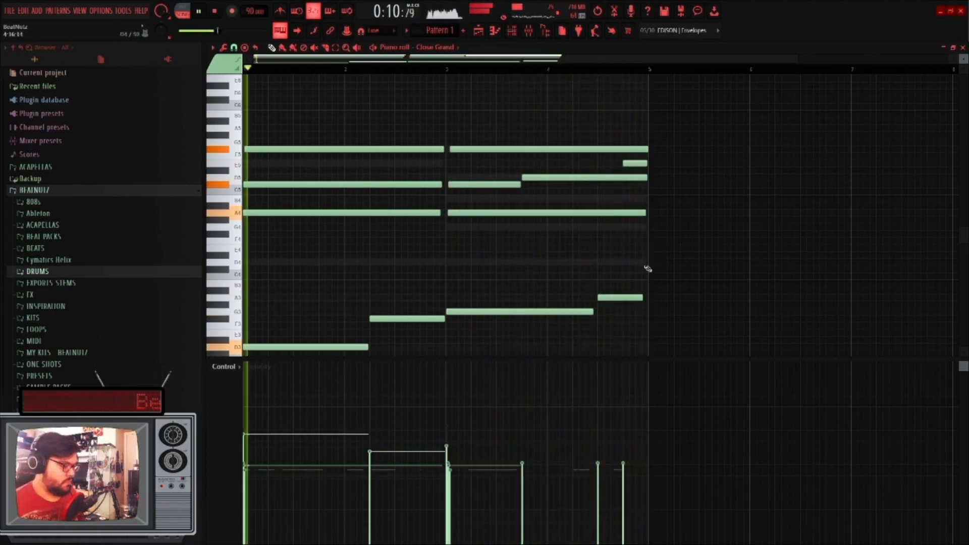
Show the Playlist and resize the second Pattern 1 clip to end at bar 9
{"action": "key", "text": "F5"}
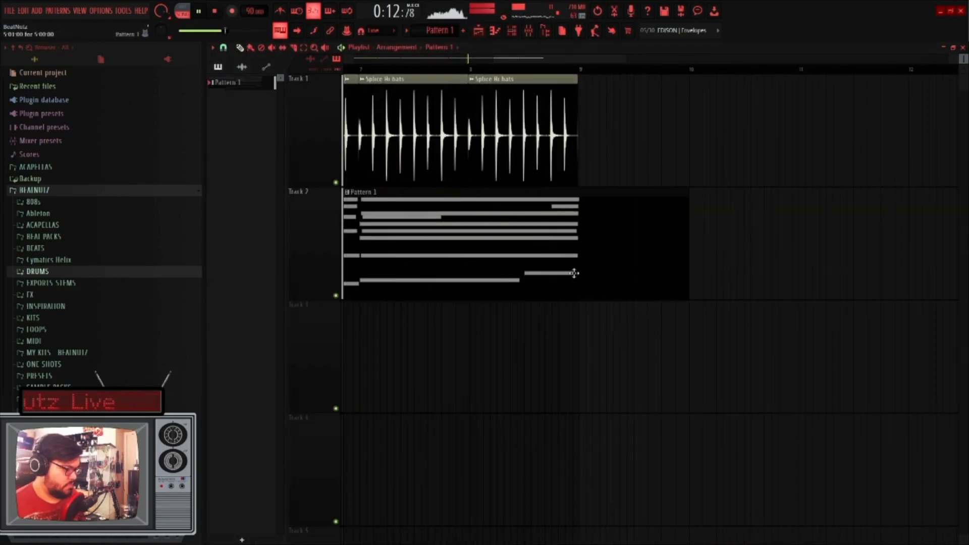
{"action": "scroll", "coordinate": [570, 331], "scroll_direction": "up", "scroll_amount": 5}
{"action": "scroll", "coordinate": [644, 286], "scroll_direction": "down", "scroll_amount": 5}
{"action": "left_click_drag", "start_coordinate": [725, 200], "coordinate": [609, 200]}
{"action": "scroll", "coordinate": [610, 202], "scroll_direction": "up", "scroll_amount": 5}
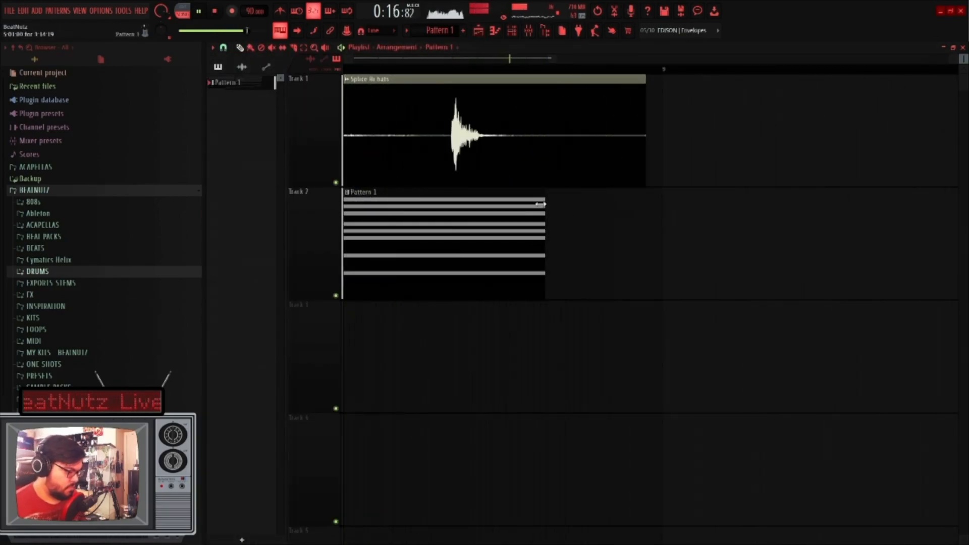
{"action": "left_click_drag", "start_coordinate": [541, 204], "coordinate": [640, 207]}
{"action": "scroll", "coordinate": [642, 207], "scroll_direction": "down", "scroll_amount": 4}
{"action": "scroll", "coordinate": [670, 225], "scroll_direction": "down", "scroll_amount": 2}
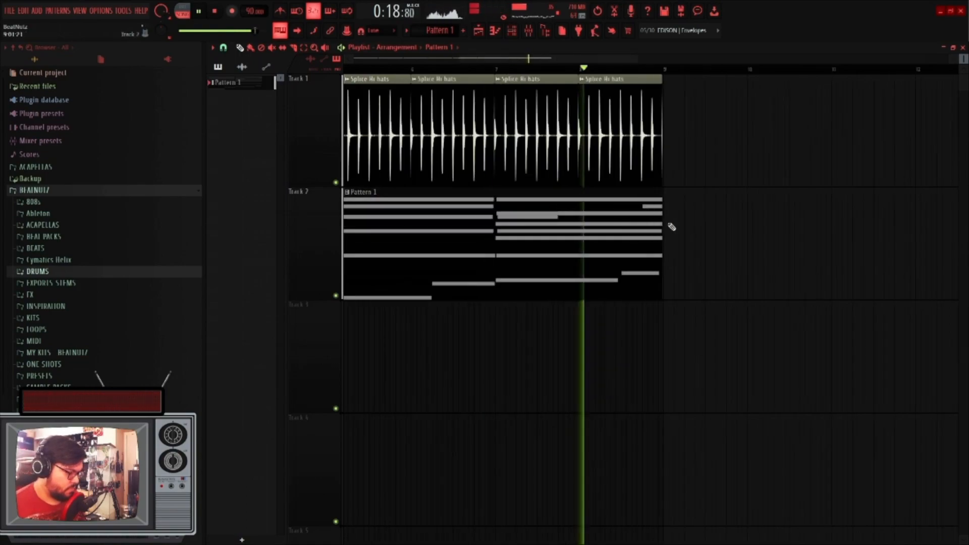
Extend the last Splice hi-hat clip on Track 1 to end at bar 9
{"action": "scroll", "coordinate": [683, 227], "scroll_direction": "up", "scroll_amount": 2}
{"action": "scroll", "coordinate": [684, 226], "scroll_direction": "up", "scroll_amount": 3}
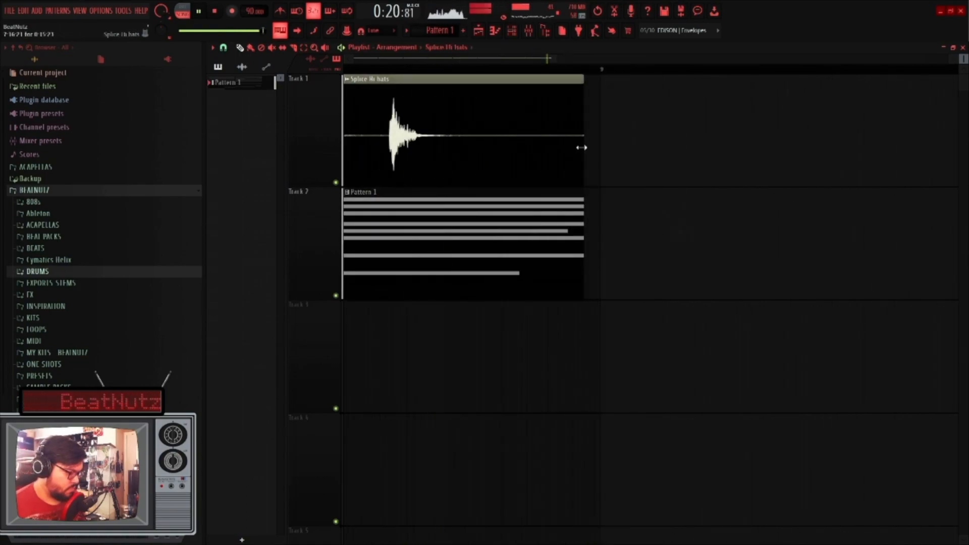
{"action": "left_click_drag", "start_coordinate": [581, 147], "coordinate": [604, 150]}
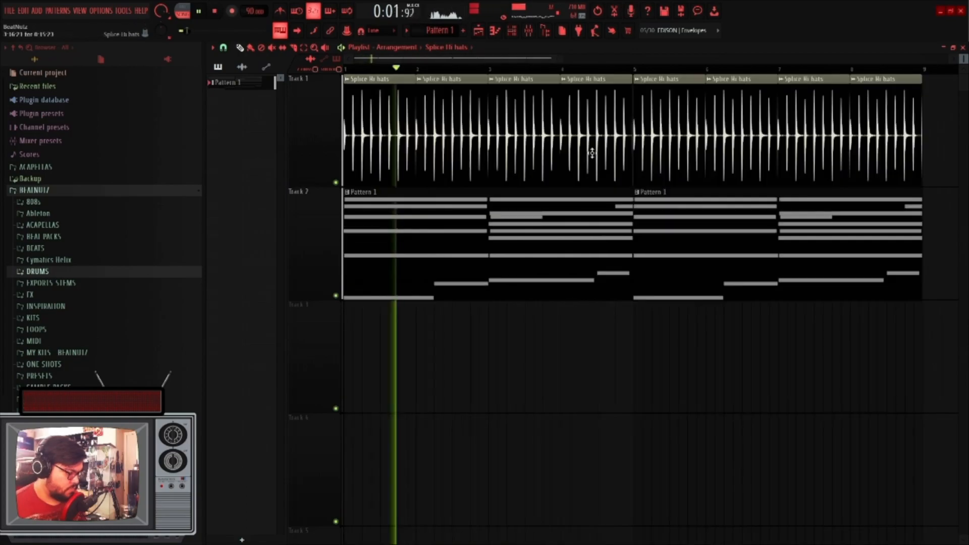
Stop playback and delete the second Pattern 1 clip and all Splice hi-hat clips except the first
{"action": "key", "text": "space"}
{"action": "scroll", "coordinate": [558, 181], "scroll_direction": "down", "scroll_amount": 3}
{"action": "right_click", "coordinate": [538, 262]}
{"action": "right_click", "coordinate": [541, 263]}
{"action": "key", "text": "ctrl+z"}
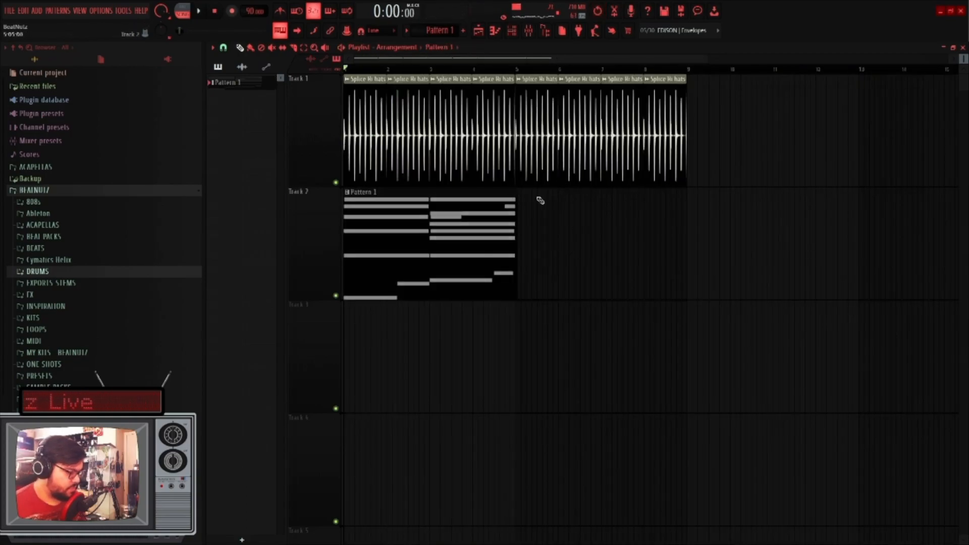
{"action": "right_click", "coordinate": [536, 148]}
{"action": "scroll", "coordinate": [546, 123], "scroll_direction": "up", "scroll_amount": 3}
{"action": "scroll", "coordinate": [577, 139], "scroll_direction": "down", "scroll_amount": 3}
{"action": "right_click", "coordinate": [530, 132]}
{"action": "scroll", "coordinate": [373, 119], "scroll_direction": "up", "scroll_amount": 4}
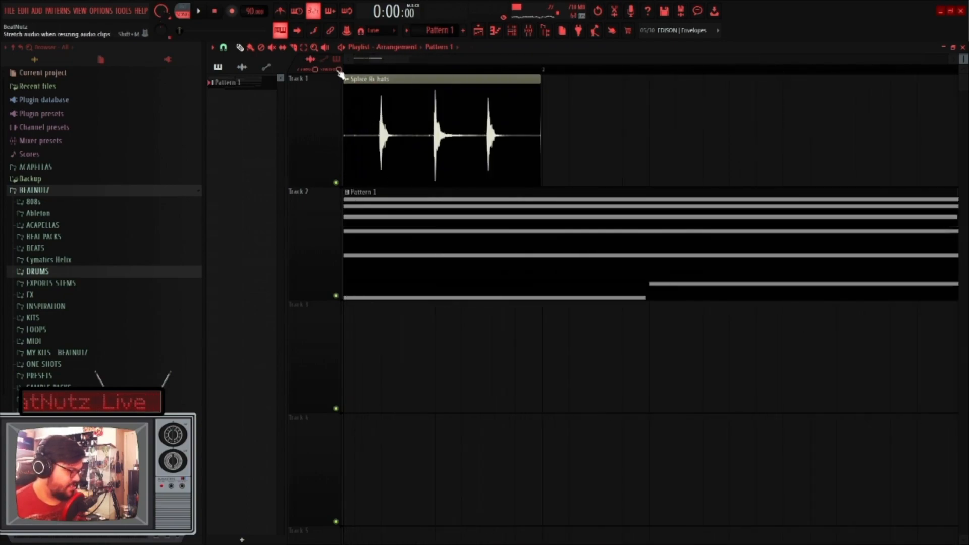
Toggle stretching for resized audio clips and fit the remaining hi-hat clip's end to bar 2
{"action": "left_click", "coordinate": [339, 71]}
{"action": "scroll", "coordinate": [522, 107], "scroll_direction": "up", "scroll_amount": 3}
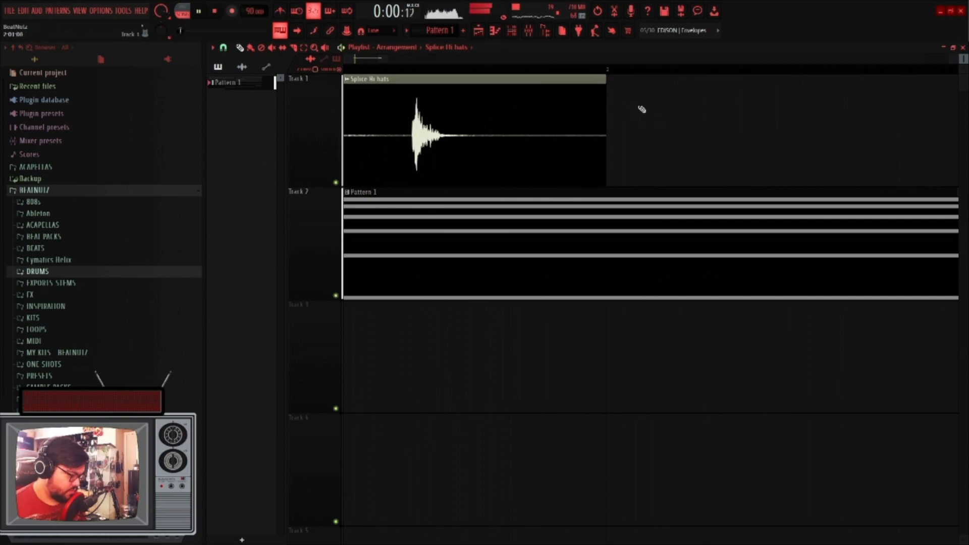
{"action": "scroll", "coordinate": [635, 105], "scroll_direction": "down", "scroll_amount": 3}
{"action": "key", "text": "space"}
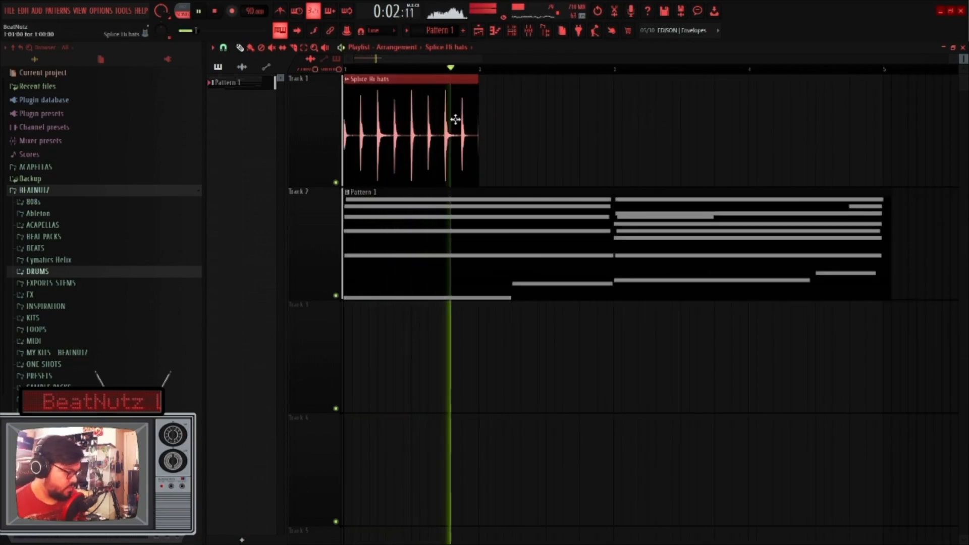
Stop playback and undo the last change to the hi-hat clip
{"action": "key", "text": "space"}
{"action": "scroll", "coordinate": [461, 124], "scroll_direction": "up", "scroll_amount": 6}
{"action": "key", "text": "ctrl+z"}
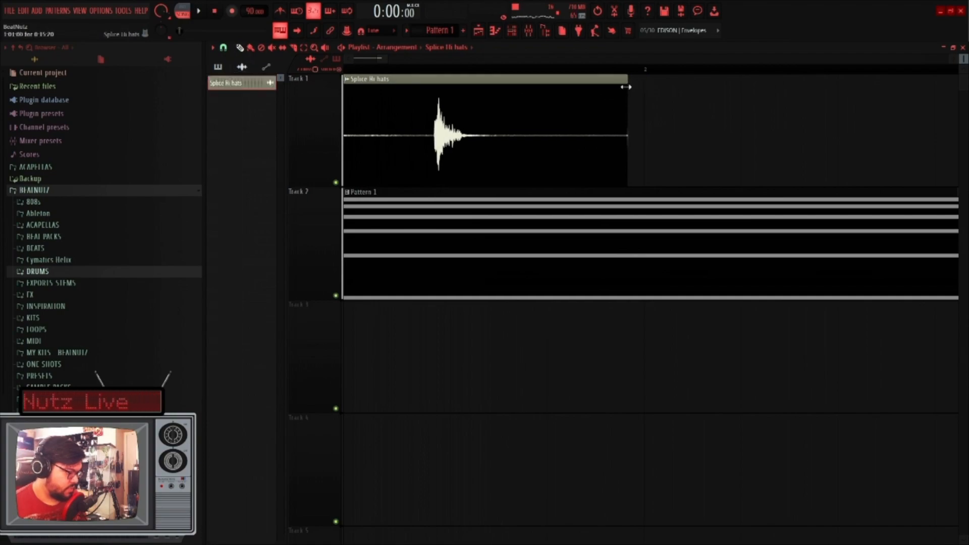
Resize the hi-hat clip to end at bar 2 and play the arrangement at 91 BPM
{"action": "left_click_drag", "start_coordinate": [623, 82], "coordinate": [643, 82]}
{"action": "key", "text": "space"}
{"action": "scroll", "coordinate": [687, 114], "scroll_direction": "down", "scroll_amount": 6}
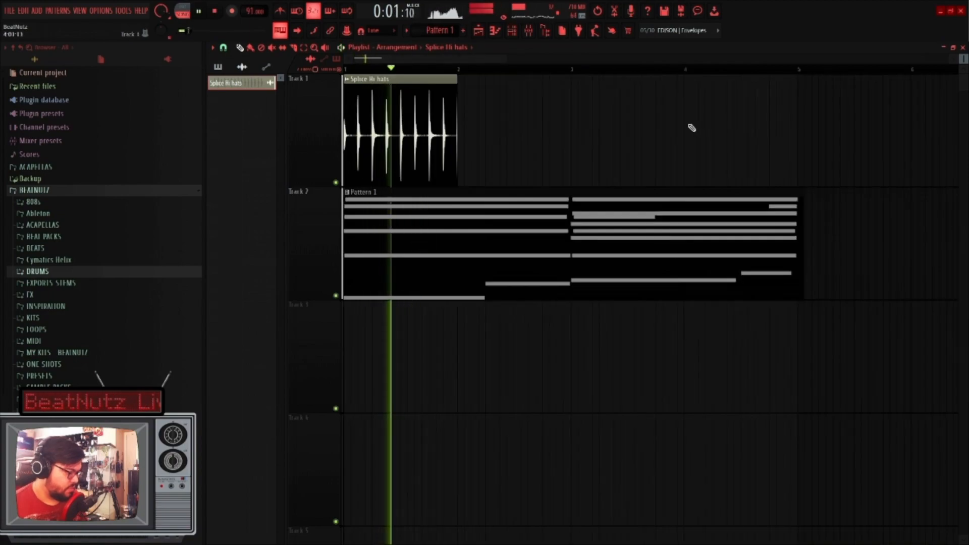
Duplicate the Track 1 hi-hat clip to fill bars 1 to 4 and trim the Pattern 1 clip to end at bar 5
{"action": "double_click", "coordinate": [301, 105]}
{"action": "key", "text": "ctrl+b"}
{"action": "scroll", "coordinate": [610, 151], "scroll_direction": "down", "scroll_amount": 3}
{"action": "double_click", "coordinate": [302, 108]}
{"action": "key", "text": "ctrl+b"}
{"action": "left_click", "coordinate": [663, 220], "text": "ctrl"}
{"action": "scroll", "coordinate": [605, 225], "scroll_direction": "up", "scroll_amount": 8}
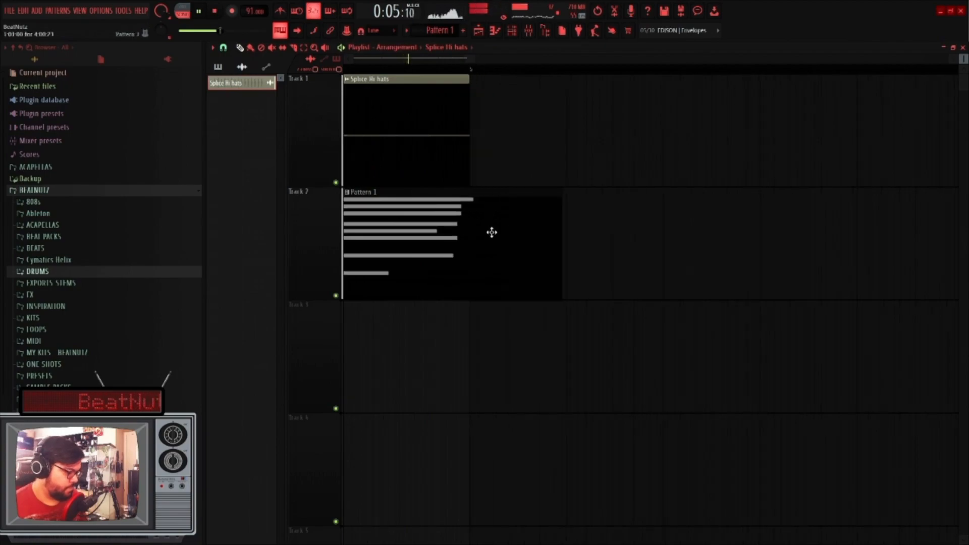
{"action": "left_click_drag", "start_coordinate": [562, 189], "coordinate": [452, 210]}
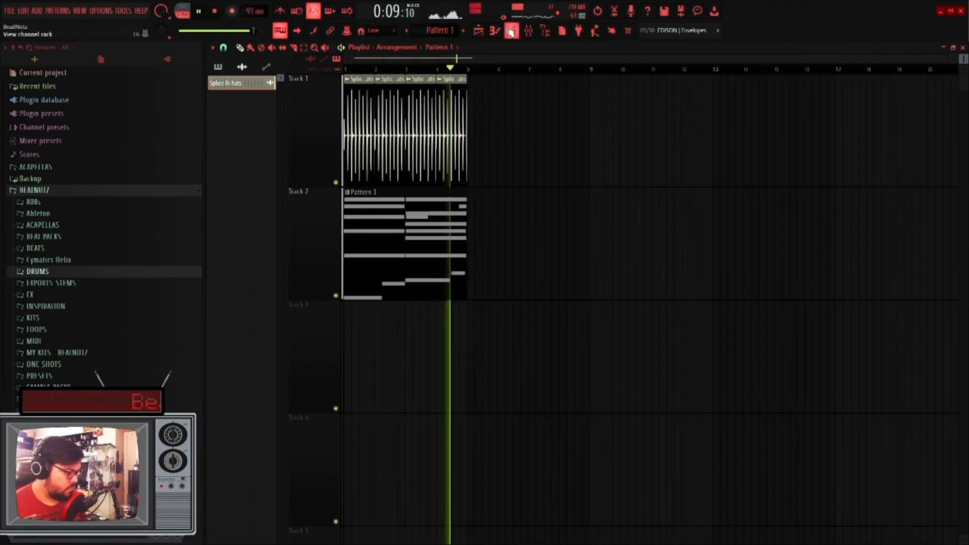
Show the Channel rack during playback and route the Close Grand channel to mixer track 3
{"action": "key", "text": "F6"}
{"action": "key", "text": "space"}
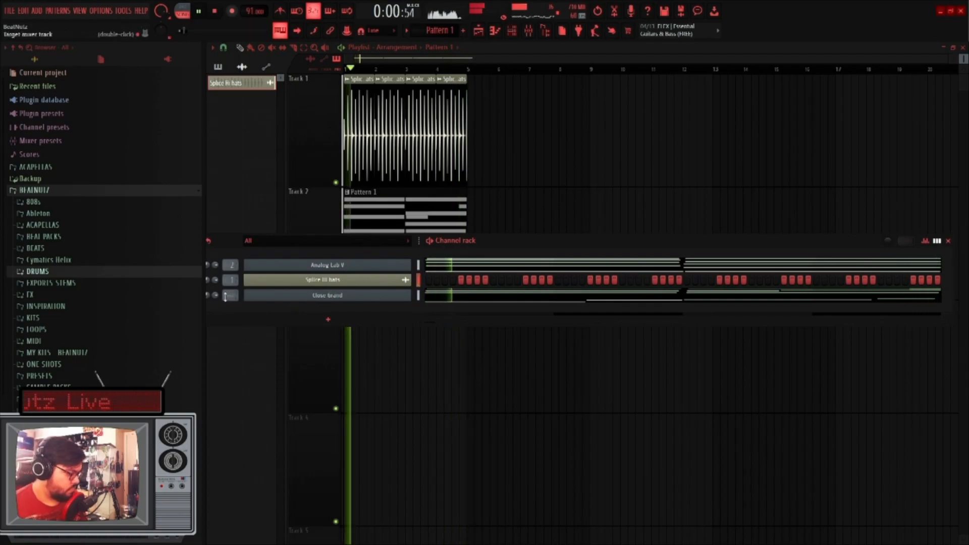
{"action": "left_click", "coordinate": [328, 320]}
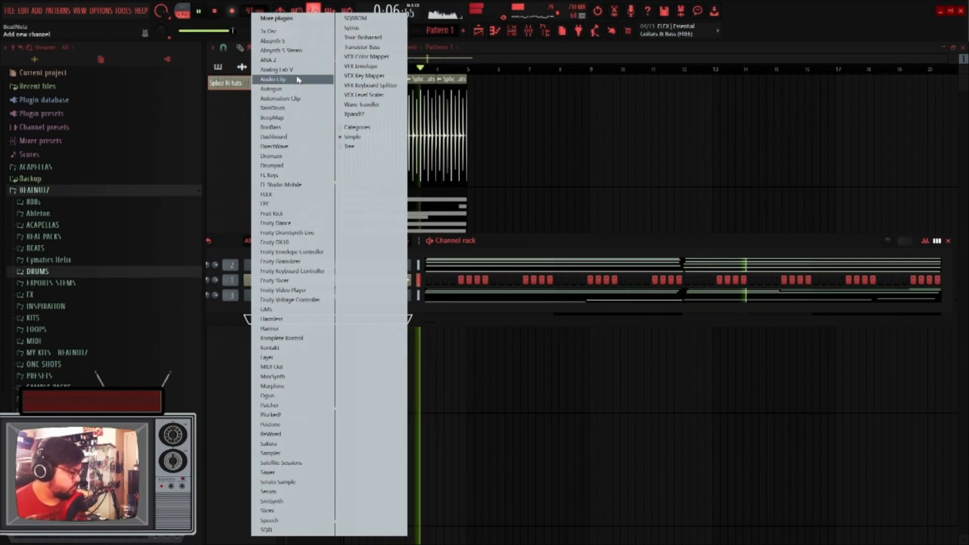
{"action": "left_click", "coordinate": [469, 242]}
{"action": "left_click", "coordinate": [326, 242]}
{"action": "left_click", "coordinate": [326, 250]}
Add a new FLEX channel and load the BB FlatWound Tough preset from the Essential Bass Guitars pack
{"action": "left_click", "coordinate": [328, 319]}
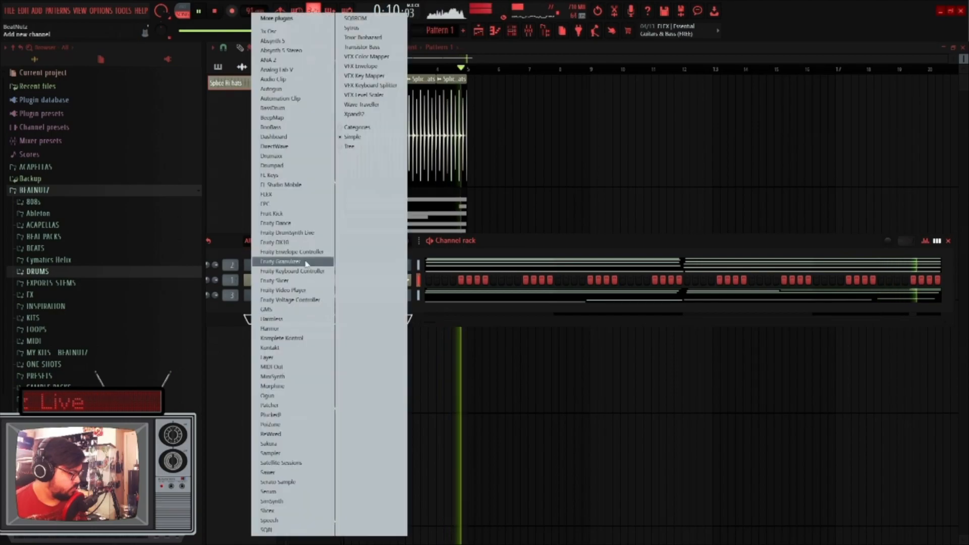
{"action": "left_click", "coordinate": [281, 195]}
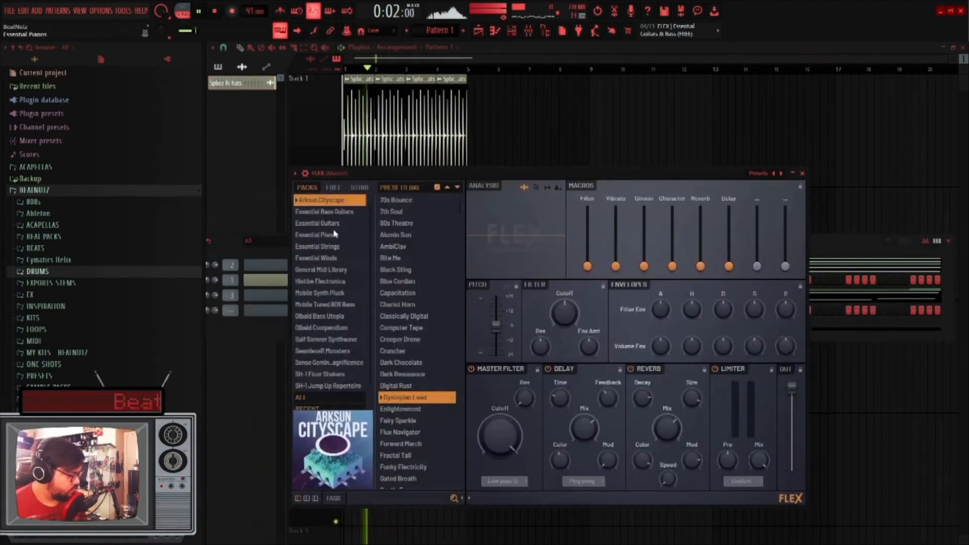
{"action": "left_click", "coordinate": [348, 212]}
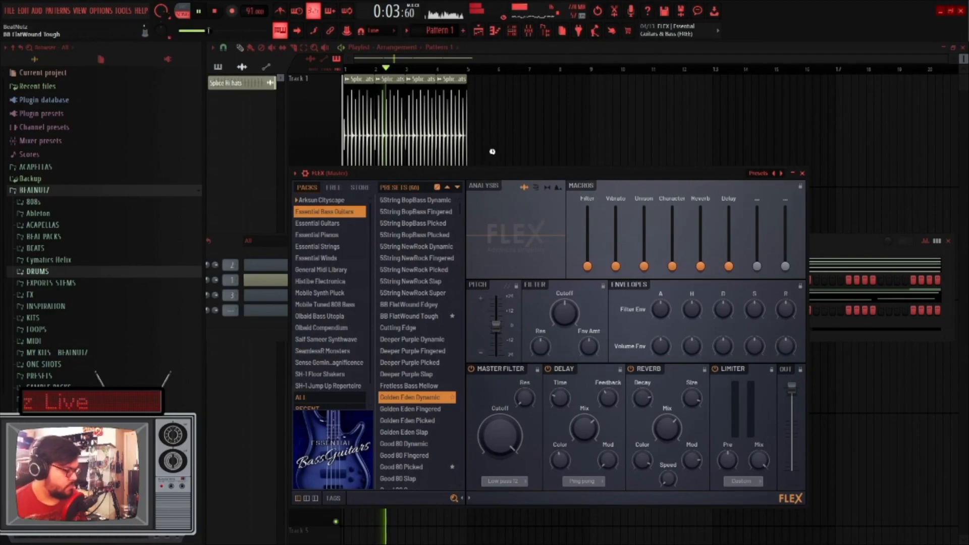
{"action": "right_click", "coordinate": [515, 128]}
In the bass guitar channel's piano roll, add a D3 note from bar 1 to beat 2 of bar 2
{"action": "left_click", "coordinate": [495, 32]}
{"action": "scroll", "coordinate": [343, 192], "scroll_direction": "down", "scroll_amount": 3}
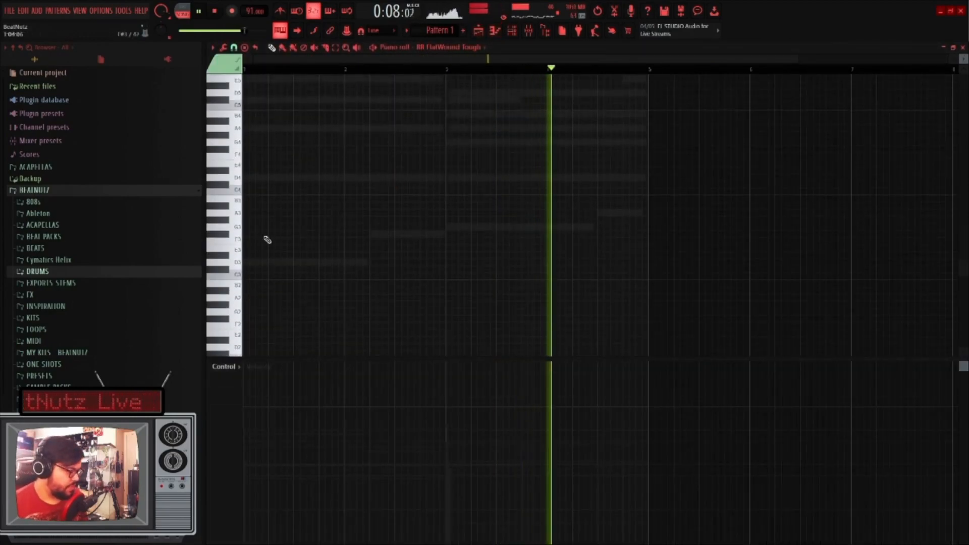
{"action": "scroll", "coordinate": [261, 262], "scroll_direction": "up", "scroll_amount": 3}
{"action": "left_click", "coordinate": [249, 262]}
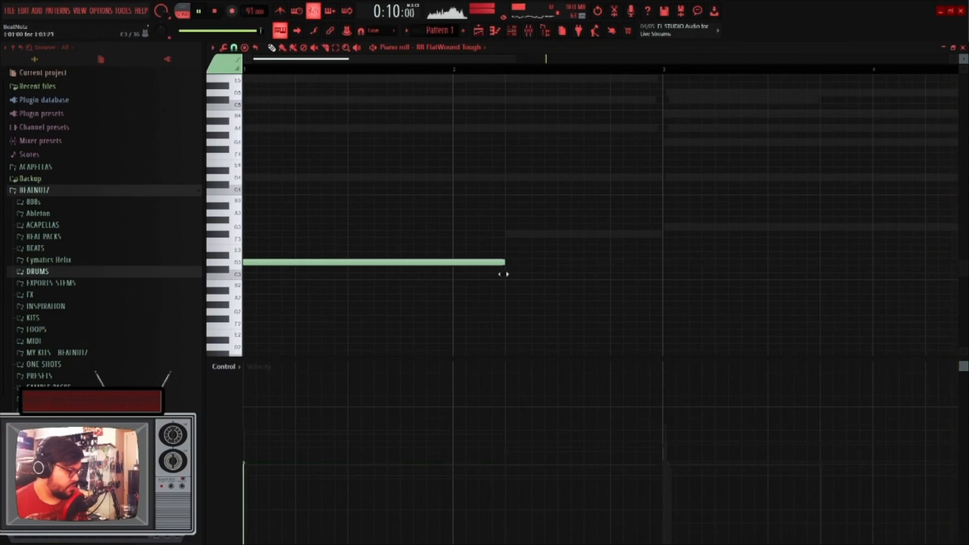
Slightly shorten the bass guitar's D3 note, lower its velocity a little and deselect it
{"action": "scroll", "coordinate": [502, 283], "scroll_direction": "down", "scroll_amount": 2}
{"action": "key", "text": "ctrl+a"}
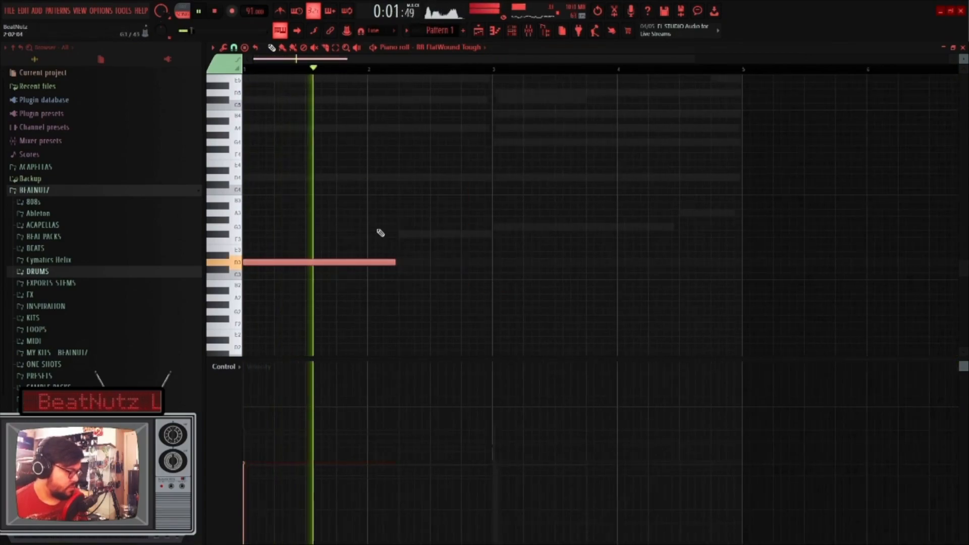
{"action": "scroll", "coordinate": [462, 275], "scroll_direction": "down", "scroll_amount": 1}
{"action": "left_click", "coordinate": [463, 276], "text": "ctrl"}
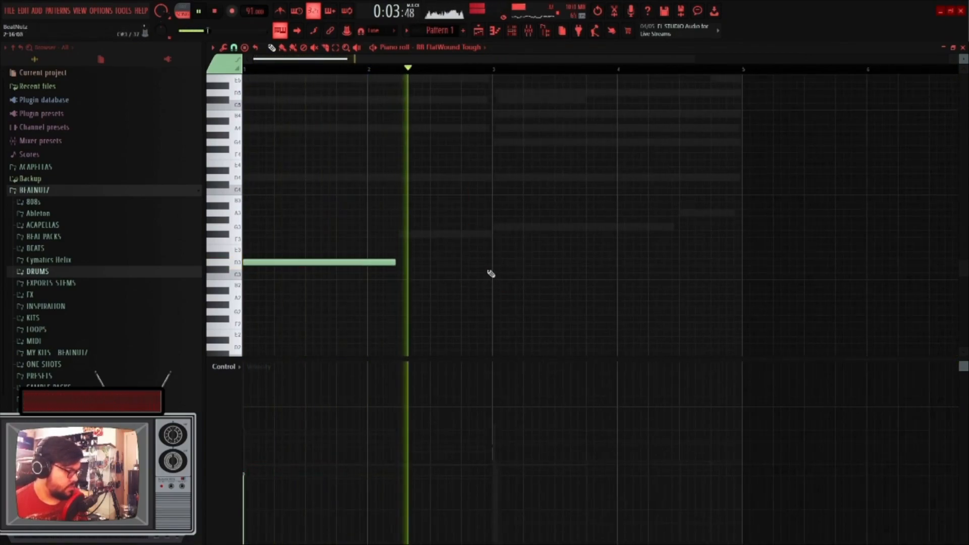
Add a G3 bass guitar note from the start of bar 3 to about beat 2 of bar 4
{"action": "scroll", "coordinate": [494, 265], "scroll_direction": "up", "scroll_amount": 2}
{"action": "left_click", "coordinate": [498, 226]}
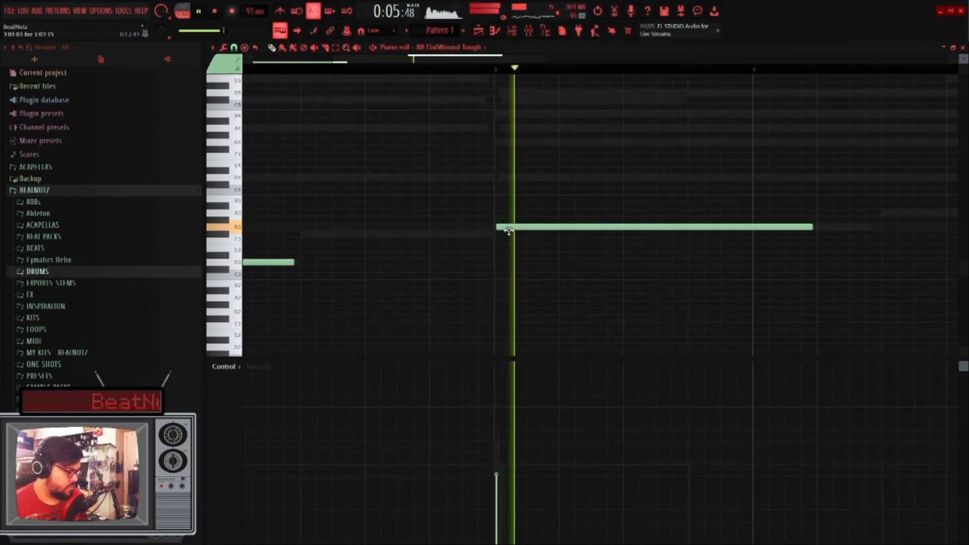
{"action": "scroll", "coordinate": [505, 240], "scroll_direction": "down", "scroll_amount": 3}
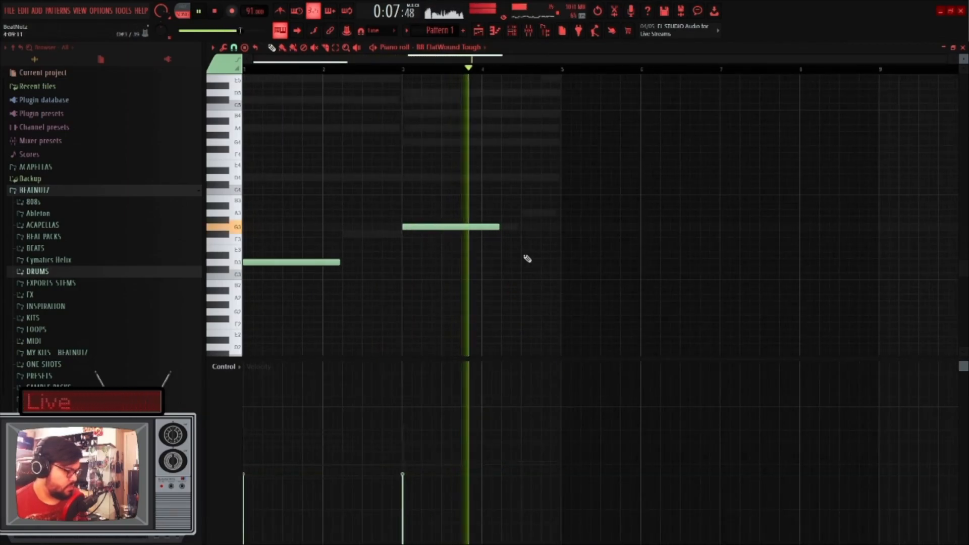
Lengthen the bass guitar's D3 and G3 notes together to nearly two bars each and deselect them
{"action": "key", "text": "ctrl+a"}
{"action": "left_click_drag", "start_coordinate": [498, 227], "coordinate": [552, 233]}
{"action": "left_click", "coordinate": [562, 243], "text": "ctrl"}
Add a B3 bass note on beat 4 of bar 4 and shorten it to end around the start of bar 5
{"action": "scroll", "coordinate": [549, 223], "scroll_direction": "up", "scroll_amount": 3}
{"action": "key", "text": "space"}
{"action": "left_click_drag", "start_coordinate": [504, 192], "coordinate": [503, 204]}
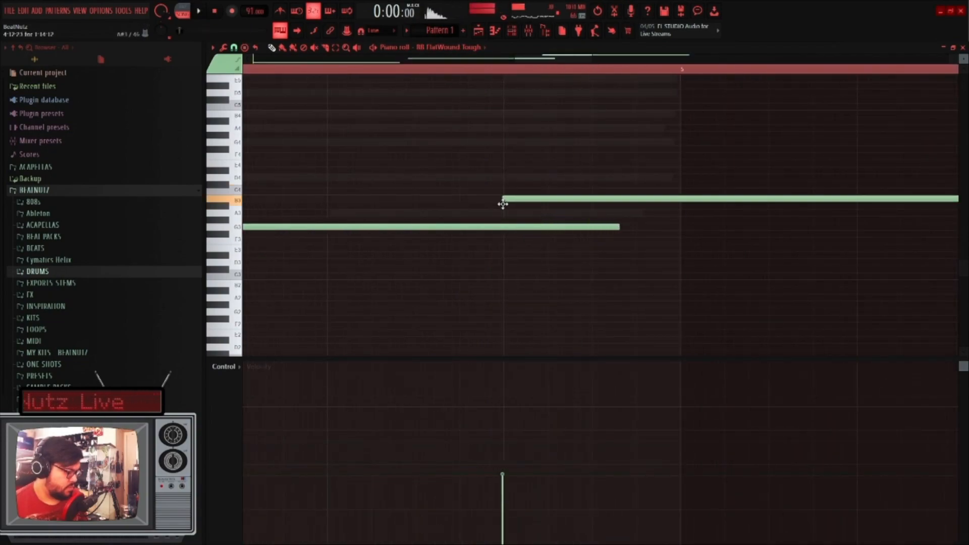
{"action": "scroll", "coordinate": [513, 204], "scroll_direction": "down", "scroll_amount": 4}
{"action": "left_click_drag", "start_coordinate": [643, 200], "coordinate": [530, 209]}
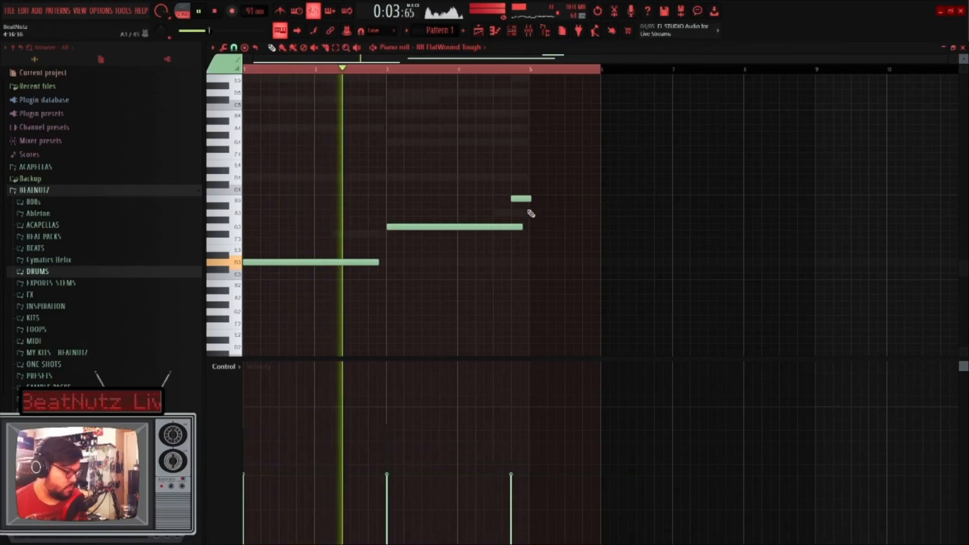
Play back the bass line and look over its channel and the BB FlatWound Tough instrument window
{"action": "scroll", "coordinate": [383, 252], "scroll_direction": "up", "scroll_amount": 3}
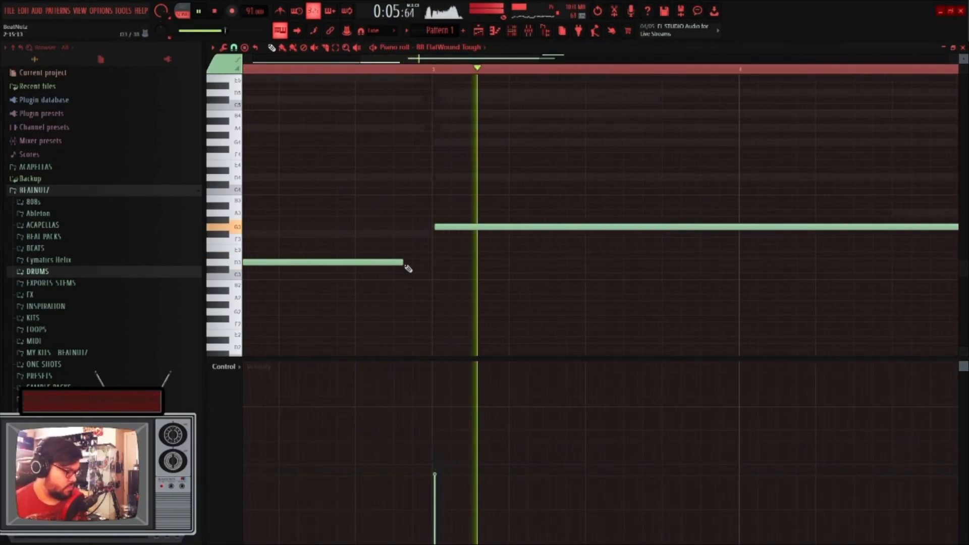
{"action": "key", "text": "space"}
{"action": "key", "text": "space"}
{"action": "scroll", "coordinate": [457, 258], "scroll_direction": "down", "scroll_amount": 3}
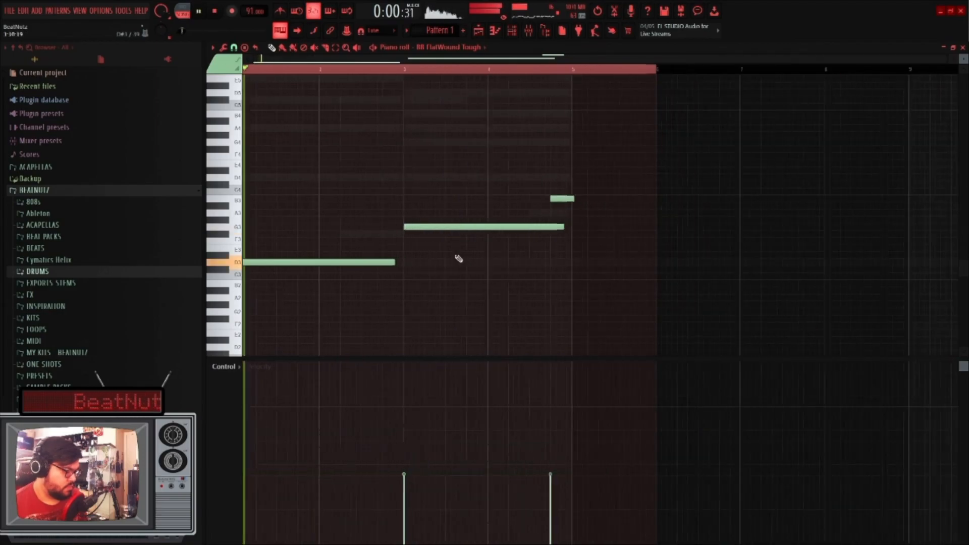
{"action": "left_click", "coordinate": [511, 32]}
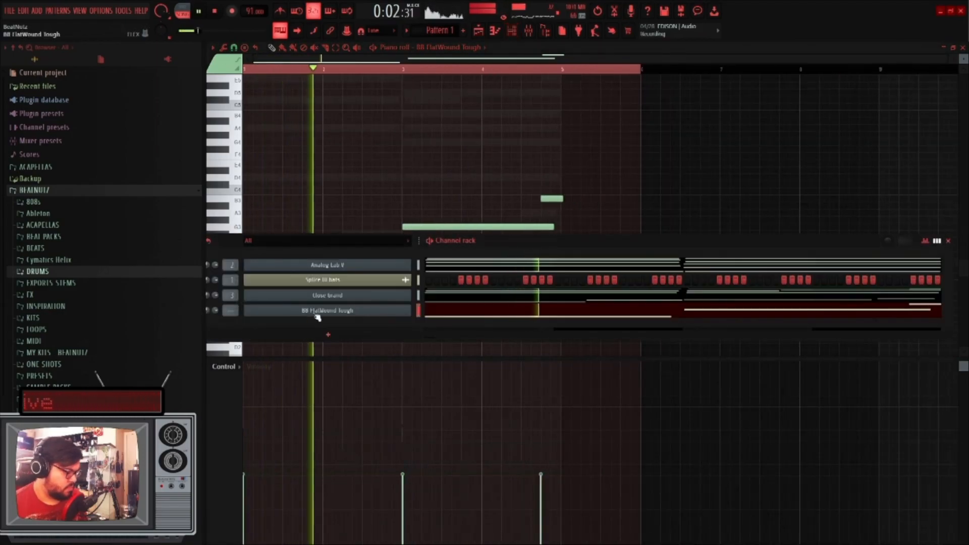
{"action": "left_click", "coordinate": [262, 312]}
{"action": "left_click_drag", "start_coordinate": [440, 174], "coordinate": [384, 156]}
{"action": "key", "text": "space"}
{"action": "left_click", "coordinate": [248, 156]}
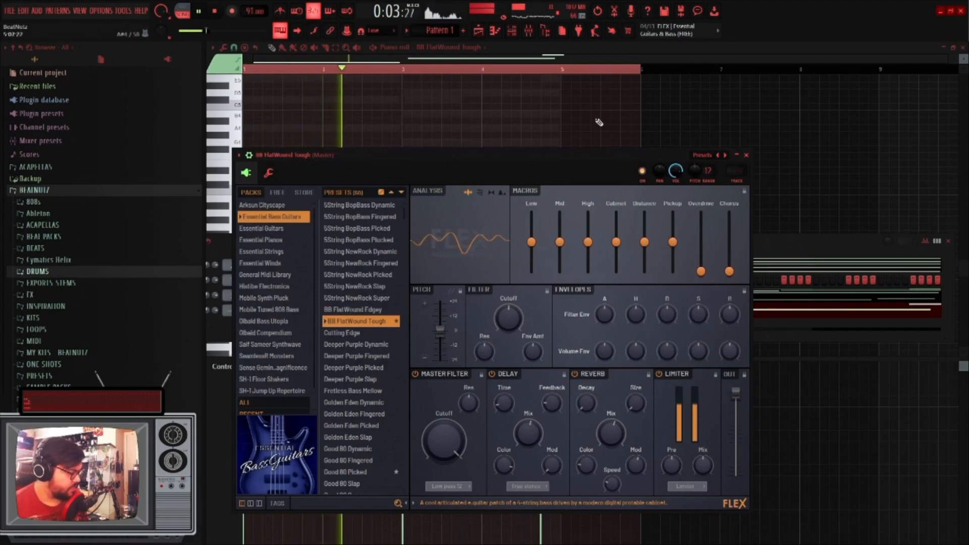
{"action": "right_click", "coordinate": [599, 122]}
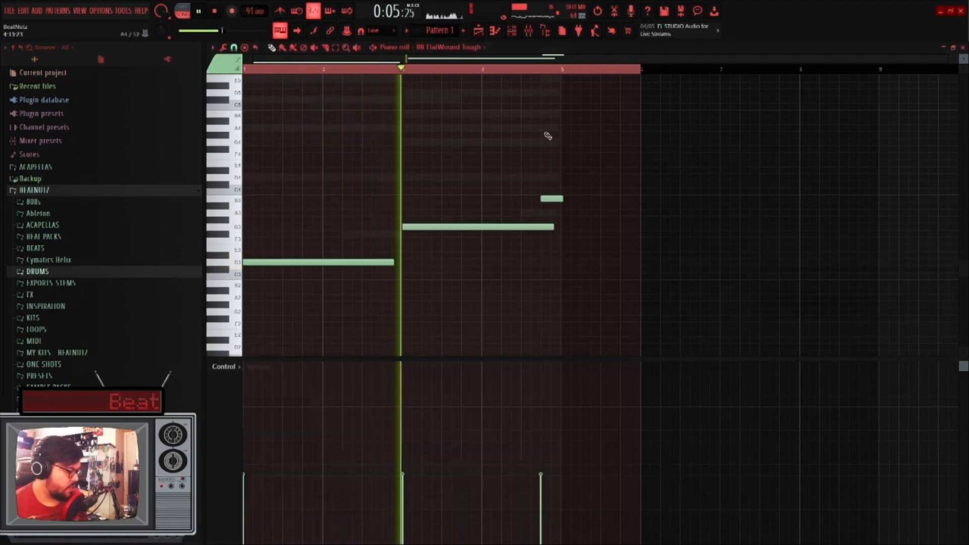
{"action": "scroll", "coordinate": [547, 135], "scroll_direction": "up", "scroll_amount": 1}
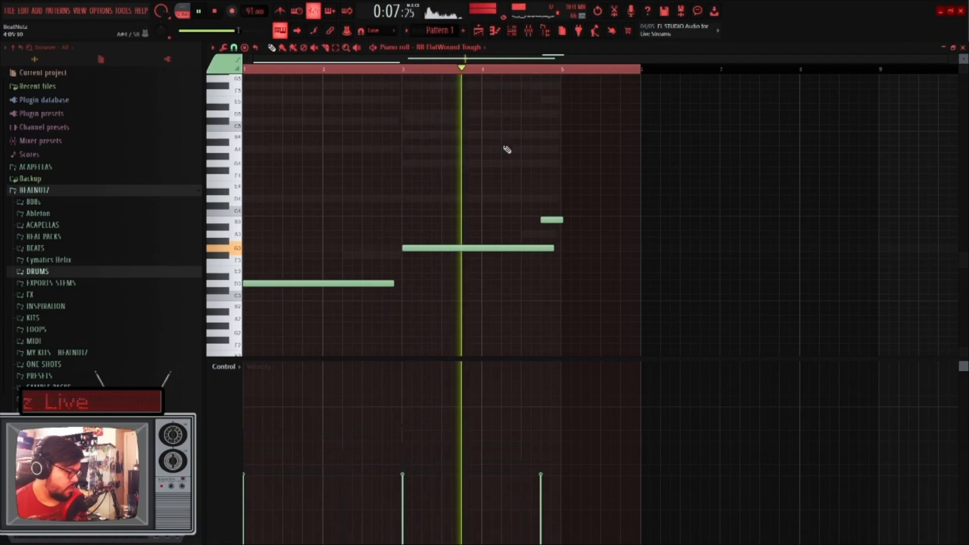
Lower the B3 note at beat 4 of bar 4 to A3, add a D5 half a beat after it, and trim both
{"action": "scroll", "coordinate": [561, 290], "scroll_direction": "up", "scroll_amount": 3}
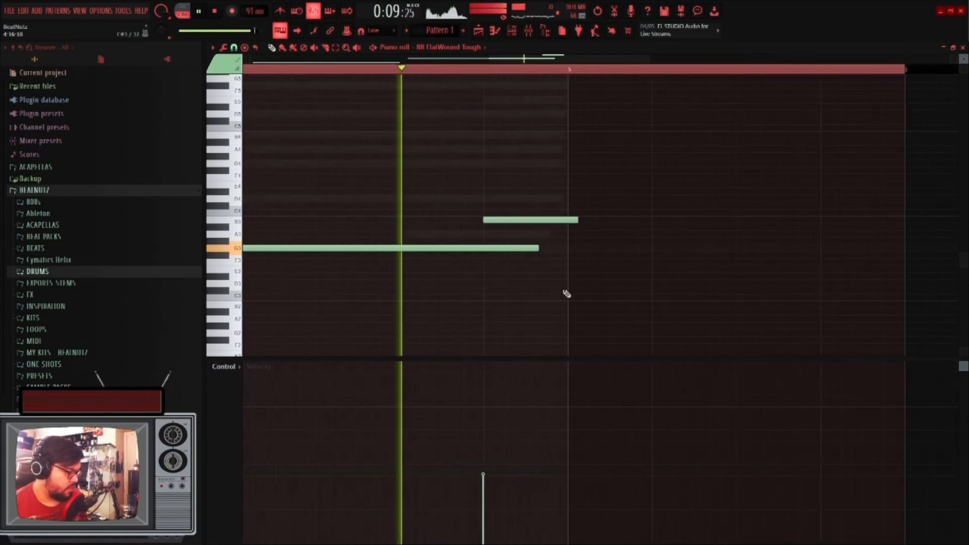
{"action": "key", "text": "space"}
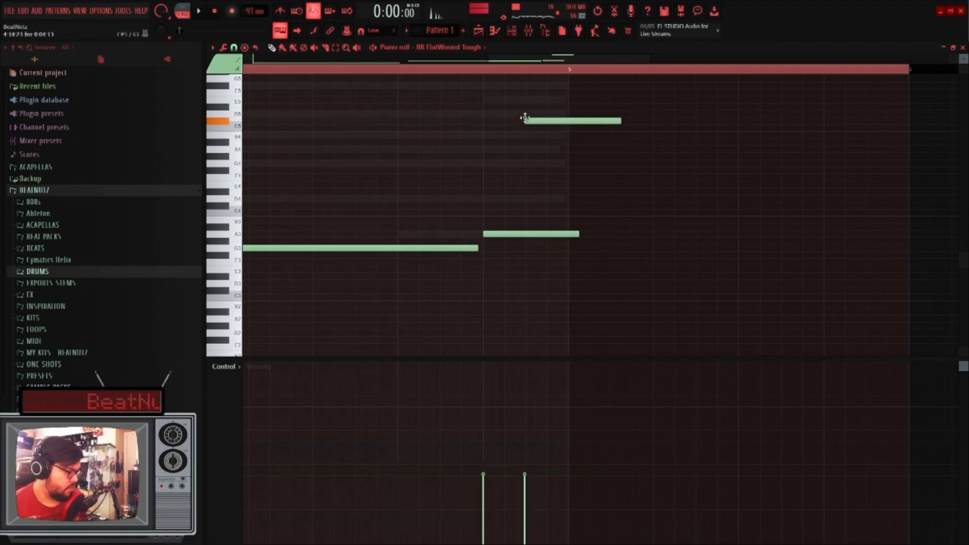
{"action": "left_click_drag", "start_coordinate": [534, 82], "coordinate": [577, 277]}
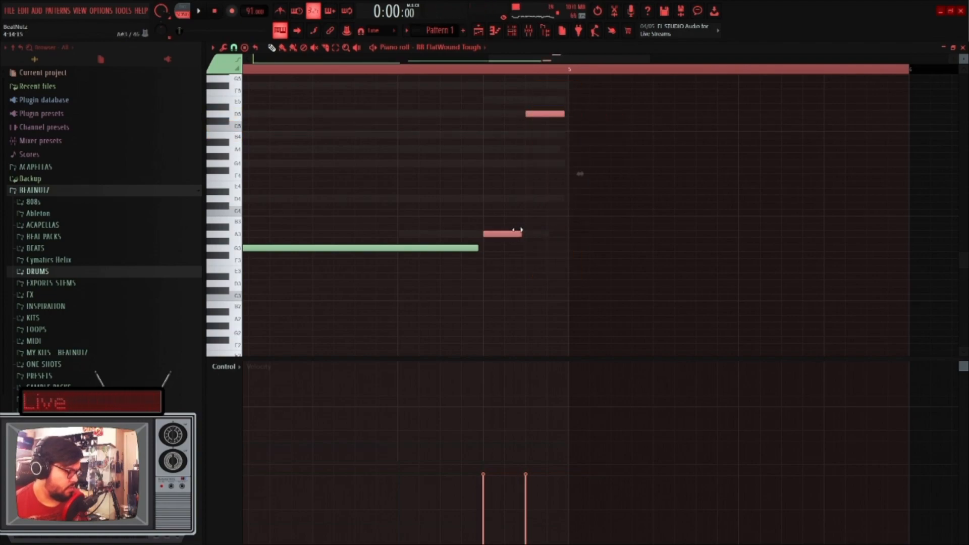
Shorten the D5 bass note at the end of bar 4 further, deselect it and play the line back
{"action": "scroll", "coordinate": [556, 158], "scroll_direction": "up", "scroll_amount": 3}
{"action": "left_click_drag", "start_coordinate": [561, 116], "coordinate": [506, 97]}
{"action": "right_click", "coordinate": [535, 161], "text": "ctrl"}
{"action": "left_click", "coordinate": [723, 69]}
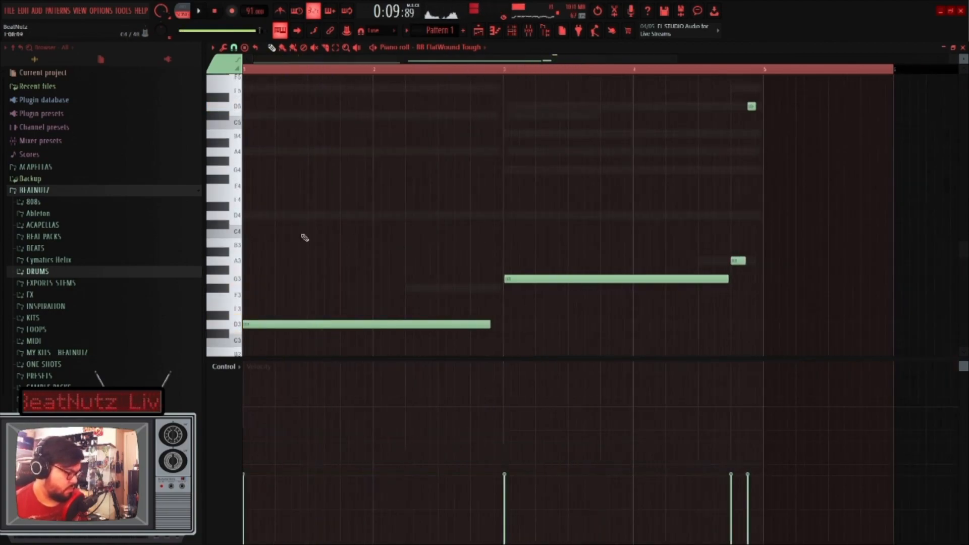
{"action": "left_click", "coordinate": [258, 71]}
Slice the long D3 bass note half a beat into bar 2 and again at beat 2 of bar 2
{"action": "scroll", "coordinate": [232, 246], "scroll_direction": "up", "scroll_amount": 1}
{"action": "scroll", "coordinate": [233, 246], "scroll_direction": "up", "scroll_amount": 3}
{"action": "scroll", "coordinate": [483, 267], "scroll_direction": "down", "scroll_amount": 2}
{"action": "scroll", "coordinate": [577, 311], "scroll_direction": "up", "scroll_amount": 2}
{"action": "scroll", "coordinate": [610, 304], "scroll_direction": "down", "scroll_amount": 2}
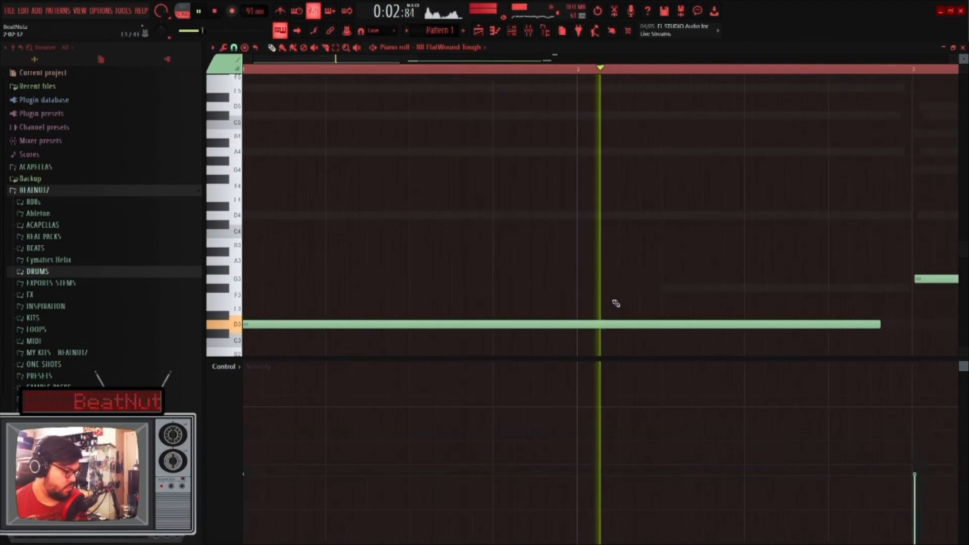
{"action": "key", "text": "space"}
{"action": "scroll", "coordinate": [647, 321], "scroll_direction": "up", "scroll_amount": 2}
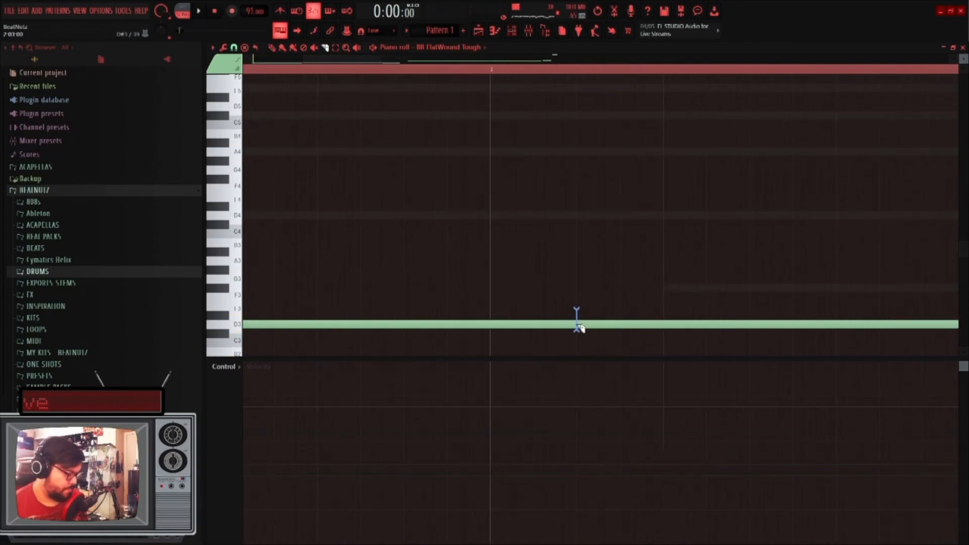
{"action": "left_click", "coordinate": [578, 325]}
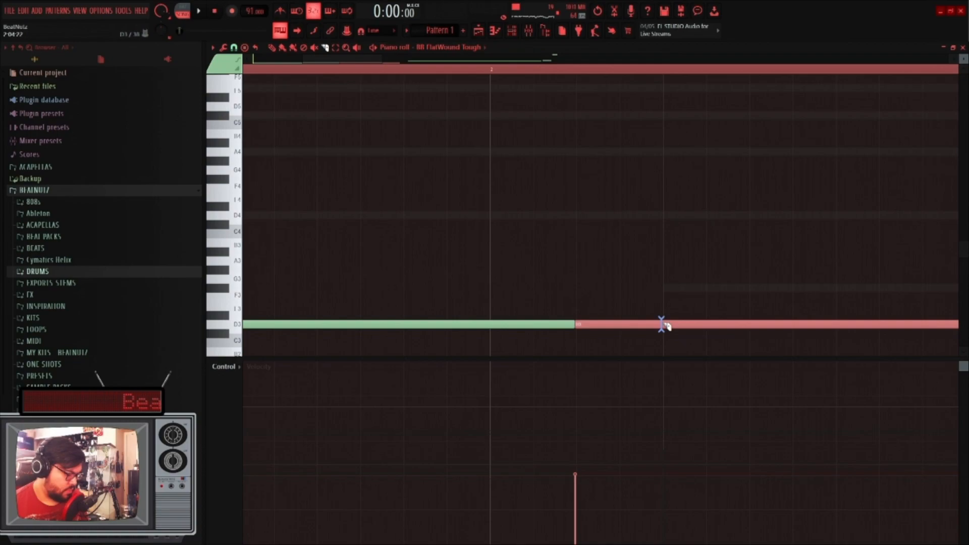
{"action": "left_click", "coordinate": [662, 325]}
Raise the short middle slice of the D3 note in bar 2 by an octave to D4
{"action": "scroll", "coordinate": [646, 304], "scroll_direction": "down", "scroll_amount": 2}
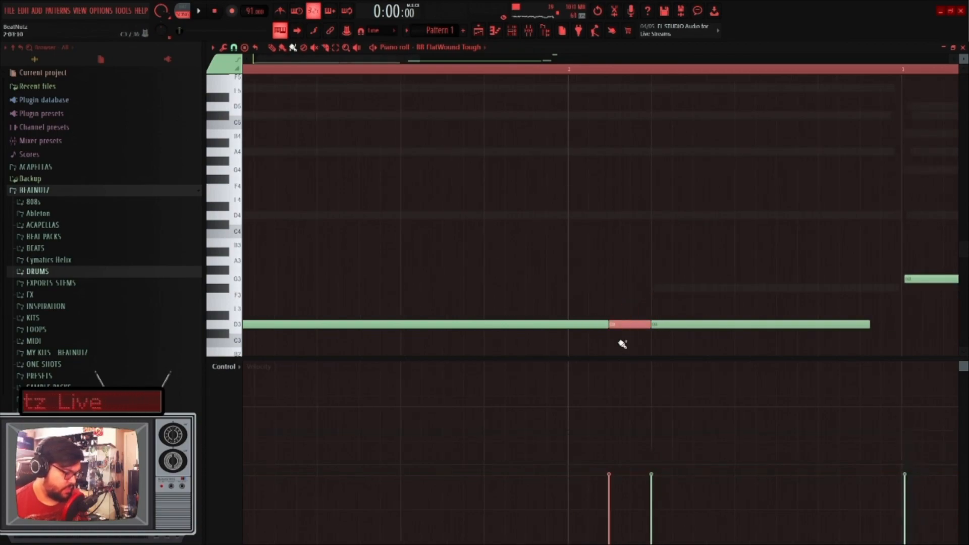
{"action": "scroll", "coordinate": [621, 344], "scroll_direction": "down", "scroll_amount": 2}
{"action": "scroll", "coordinate": [599, 352], "scroll_direction": "down", "scroll_amount": 2}
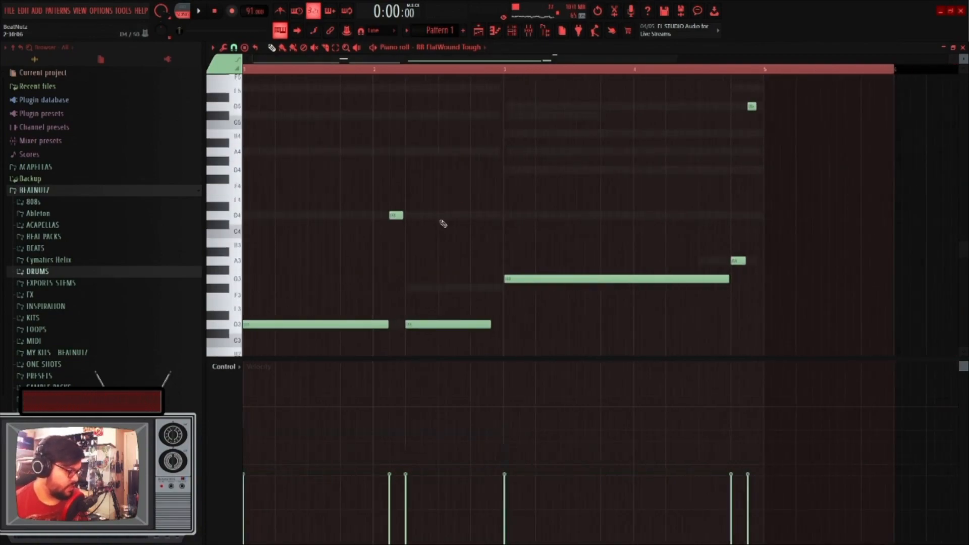
Move the D3 slice at beat 2 of bar 2 to F#3 and shorten it to under half a beat
{"action": "key", "text": "space"}
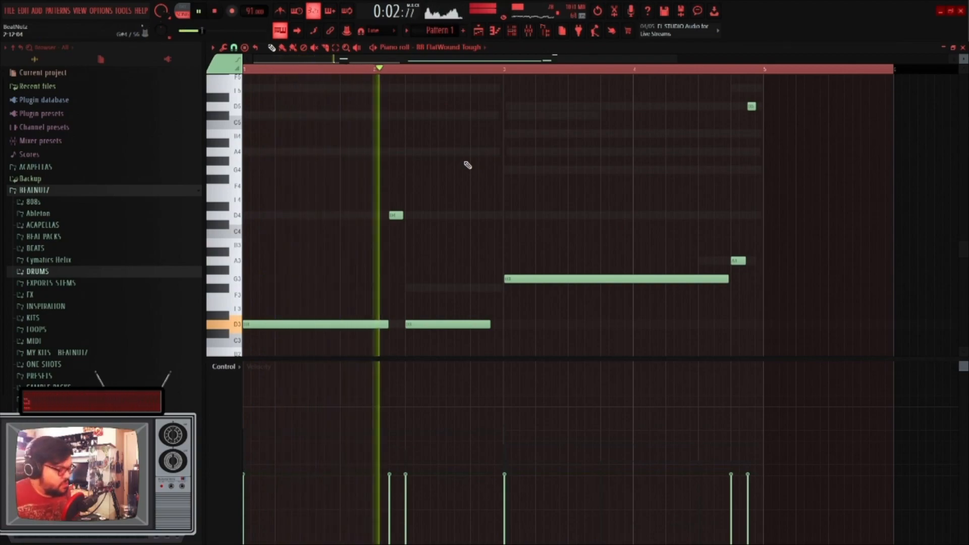
{"action": "key", "text": "space"}
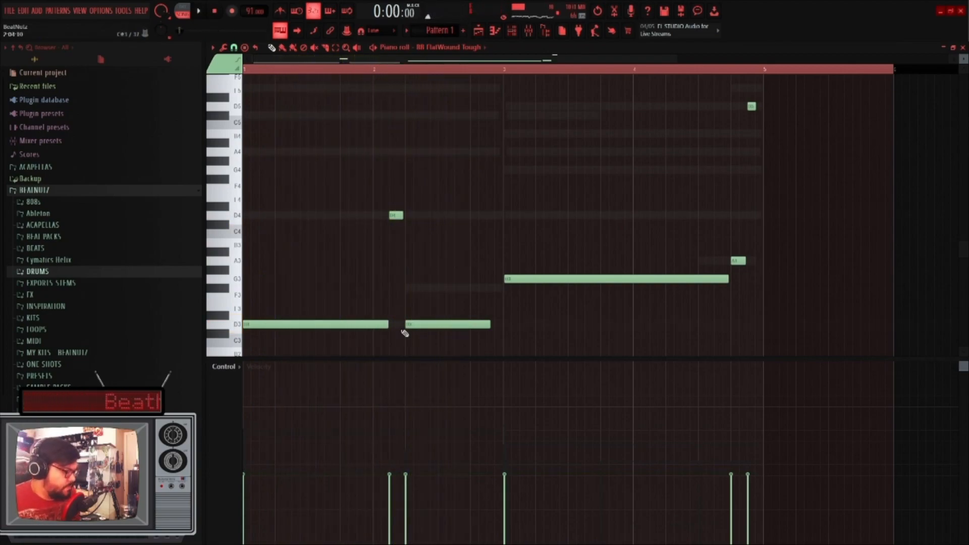
{"action": "scroll", "coordinate": [404, 331], "scroll_direction": "up", "scroll_amount": 2, "text": "ctrl"}
{"action": "left_click_drag", "start_coordinate": [404, 325], "coordinate": [405, 286]}
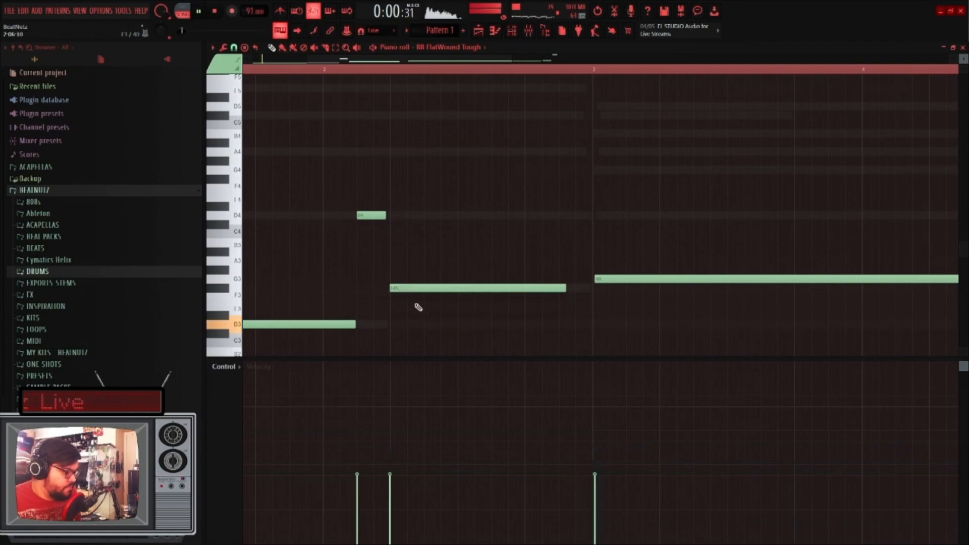
{"action": "left_click_drag", "start_coordinate": [565, 289], "coordinate": [418, 298]}
Add a short D3 midway between beats 2 and 3 of bar 2 and an F#3 from beat 4 almost to bar 3
{"action": "key", "text": "space"}
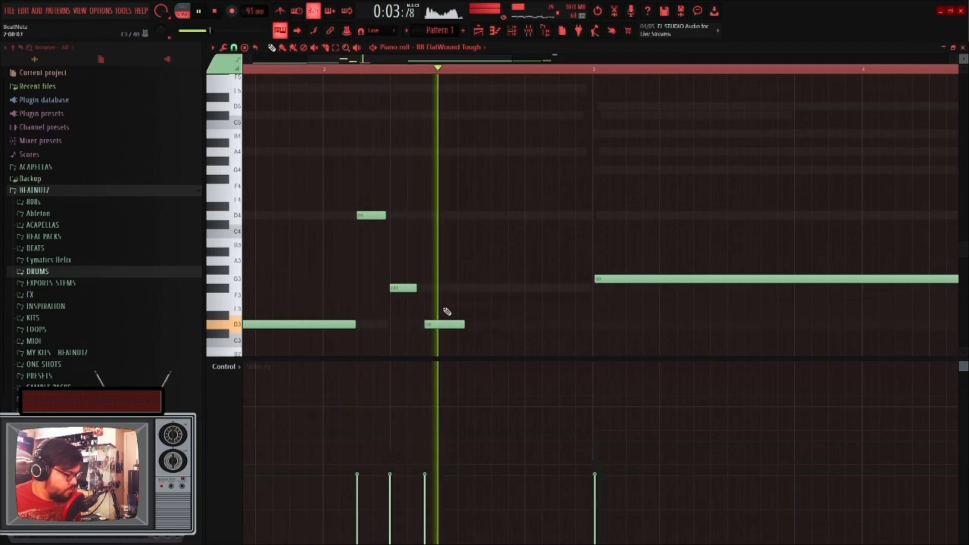
{"action": "left_click", "coordinate": [525, 287]}
{"action": "key", "text": "space"}
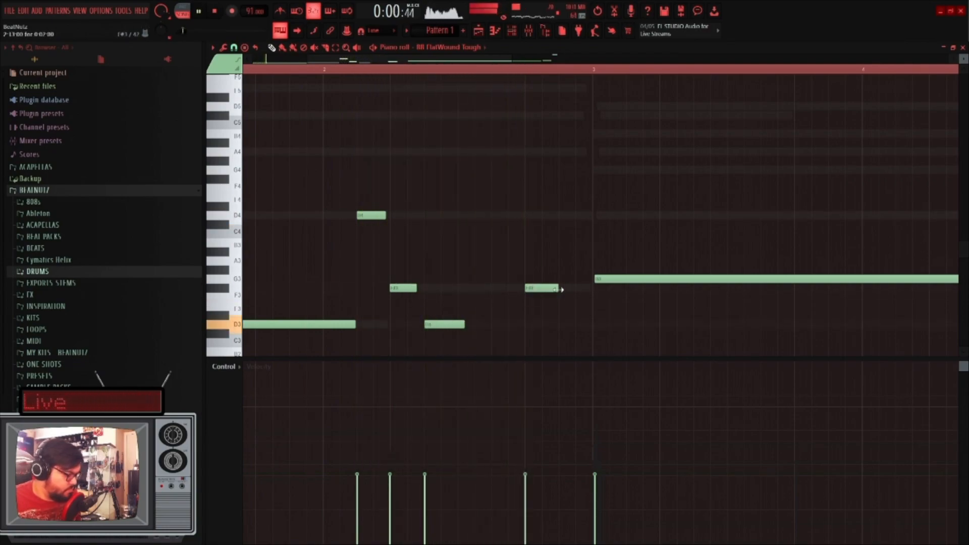
{"action": "scroll", "coordinate": [571, 340], "scroll_direction": "down", "scroll_amount": 5}
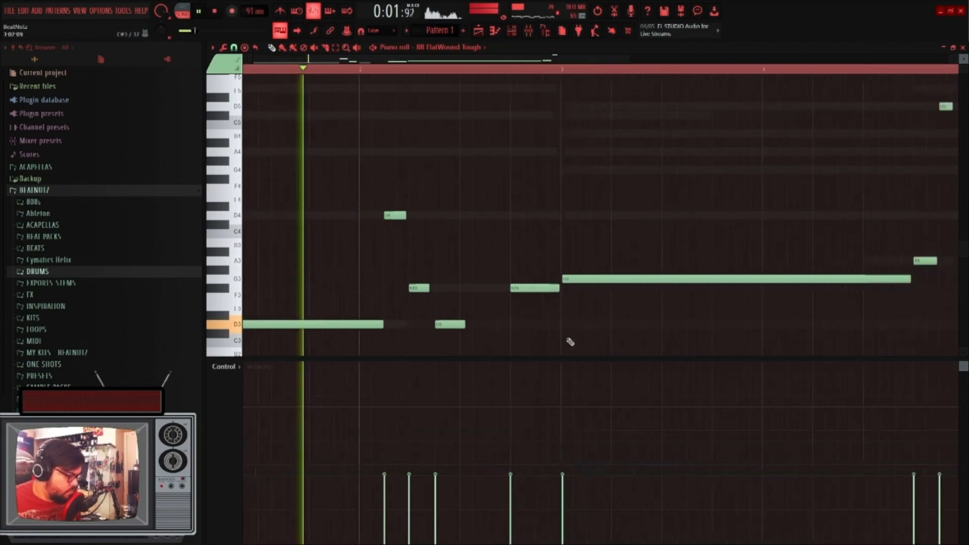
Replace the D3 after beat 2 of bar 2 with an E3 and place a D3 on beat 3
{"action": "scroll", "coordinate": [479, 333], "scroll_direction": "up", "scroll_amount": 6}
{"action": "right_click", "coordinate": [475, 330]}
{"action": "scroll", "coordinate": [476, 330], "scroll_direction": "down", "scroll_amount": 2}
{"action": "key", "text": "space"}
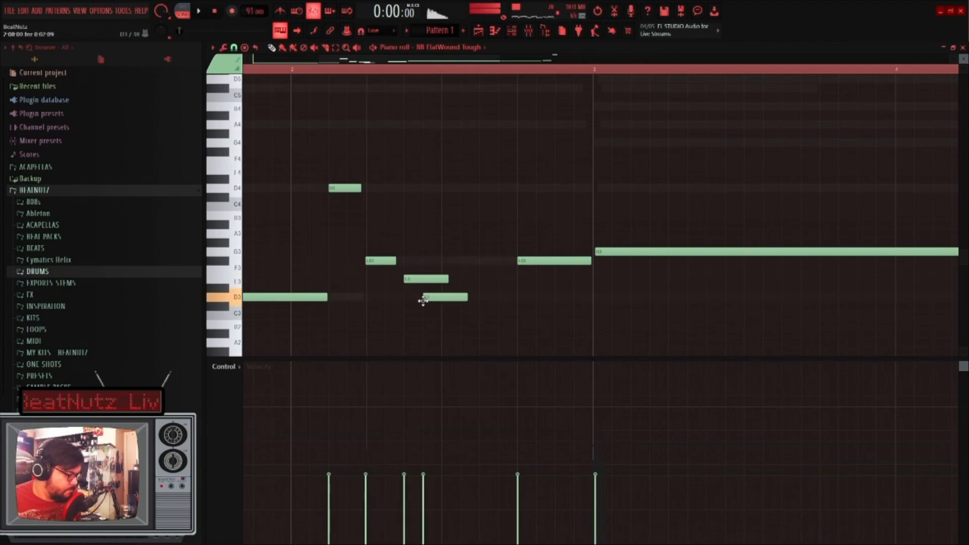
{"action": "scroll", "coordinate": [368, 310], "scroll_direction": "up", "scroll_amount": 3}
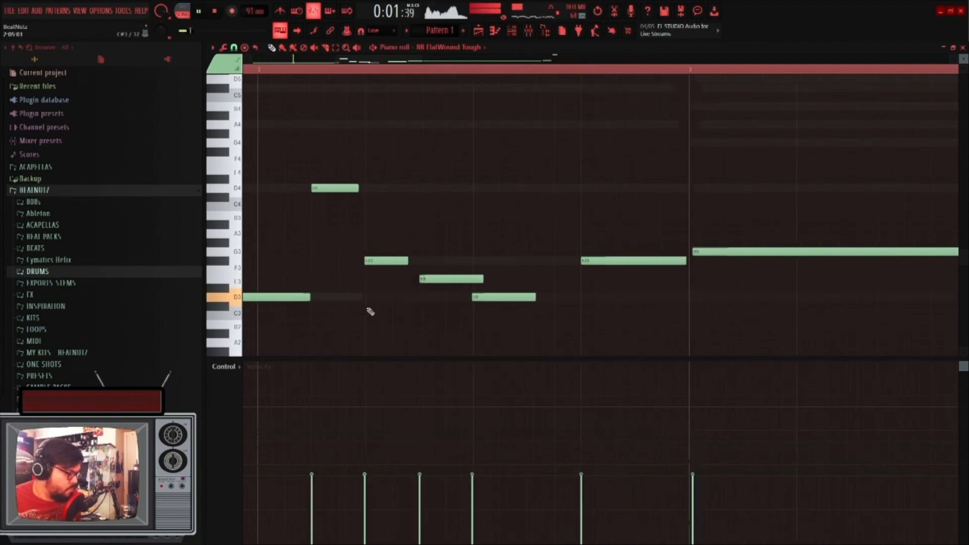
Shorten the E3 and D3 notes in the middle of bar 2 together and deselect them
{"action": "left_click_drag", "start_coordinate": [609, 338], "coordinate": [442, 237]}
{"action": "left_click_drag", "start_coordinate": [497, 278], "coordinate": [492, 278]}
{"action": "left_click", "coordinate": [527, 259], "text": "ctrl"}
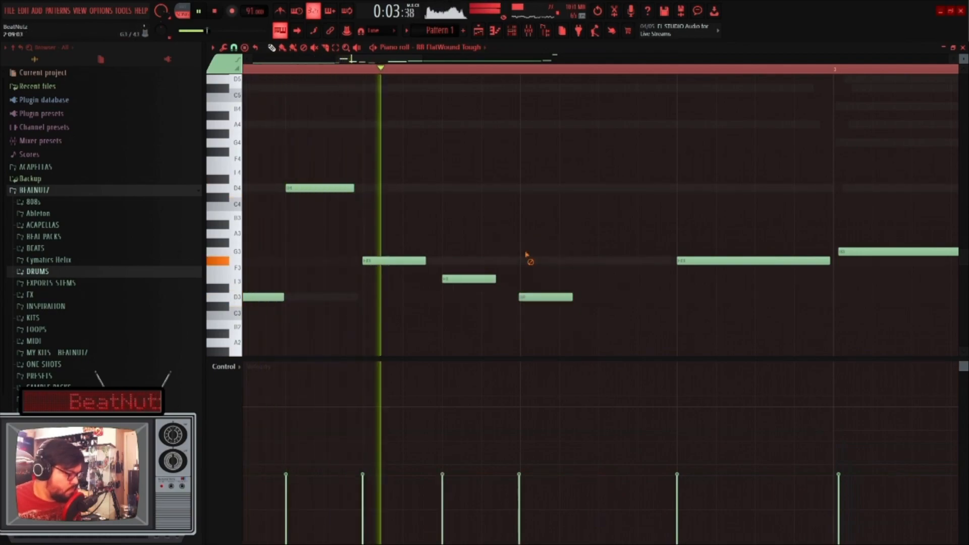
Shift the E3 and D3 notes in the middle of bar 2 each about a quarter beat earlier
{"action": "key", "text": "space"}
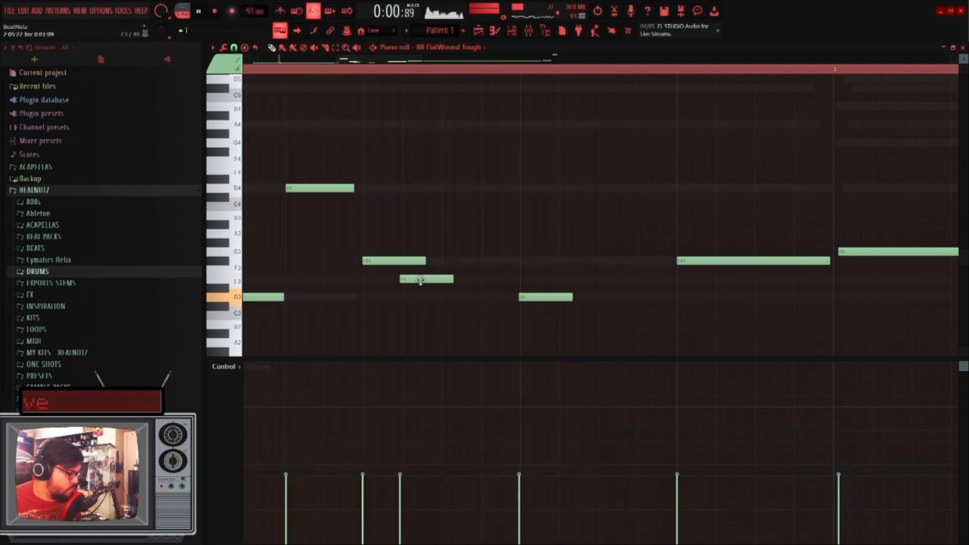
{"action": "left_click_drag", "start_coordinate": [480, 301], "coordinate": [505, 301]}
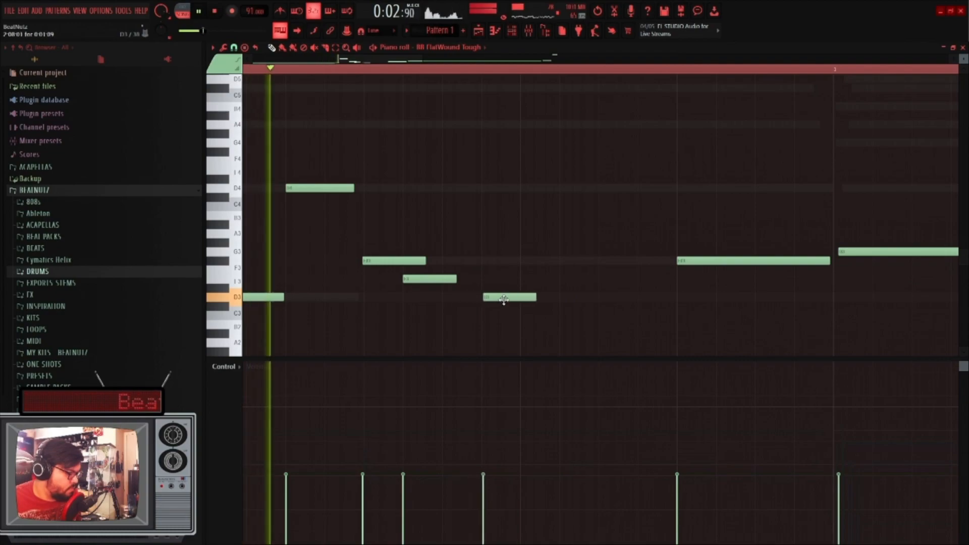
{"action": "key", "text": "space"}
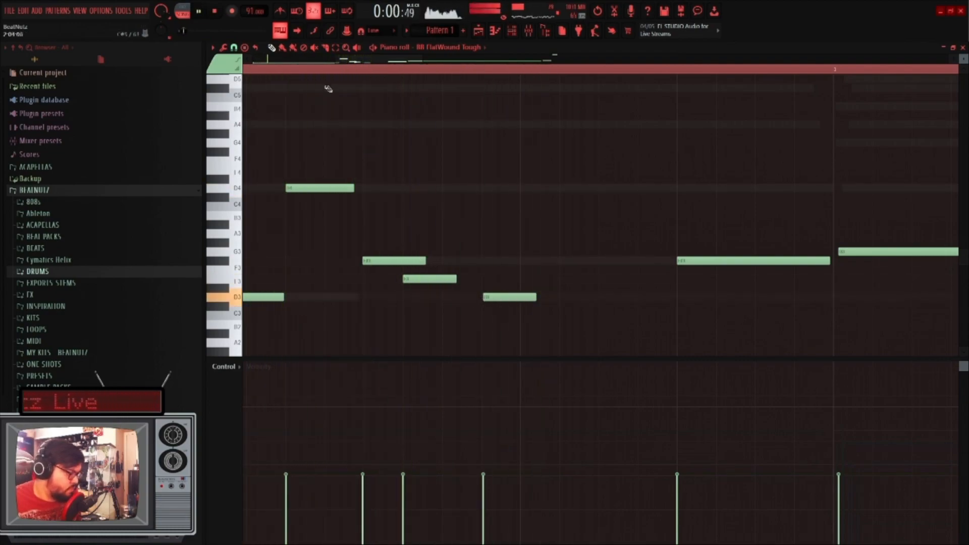
Move the E3 note in bar 2 back to halfway between beats 2 and 3 and shorten it to end before the D3
{"action": "key", "text": "space"}
{"action": "key", "text": "space"}
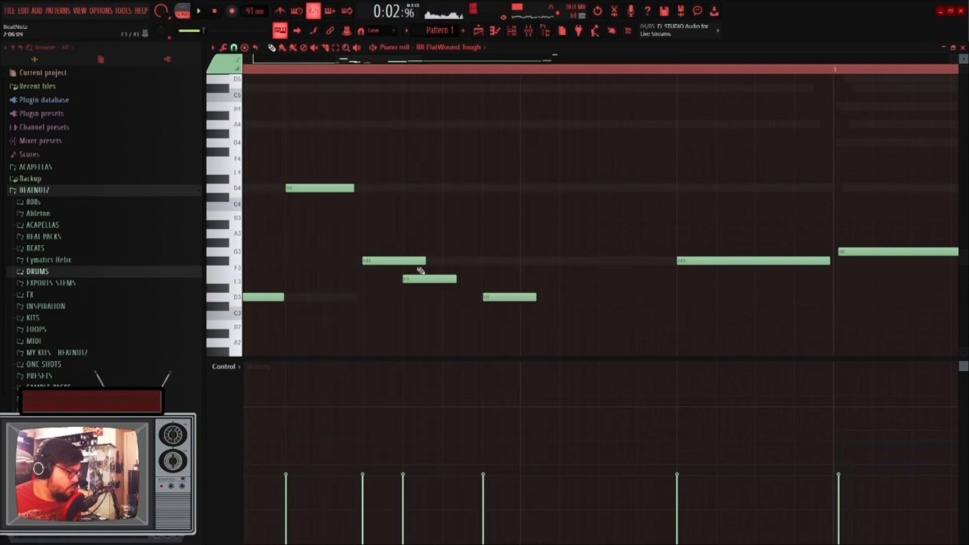
{"action": "key", "text": "space"}
{"action": "left_click_drag", "start_coordinate": [415, 280], "coordinate": [471, 278]}
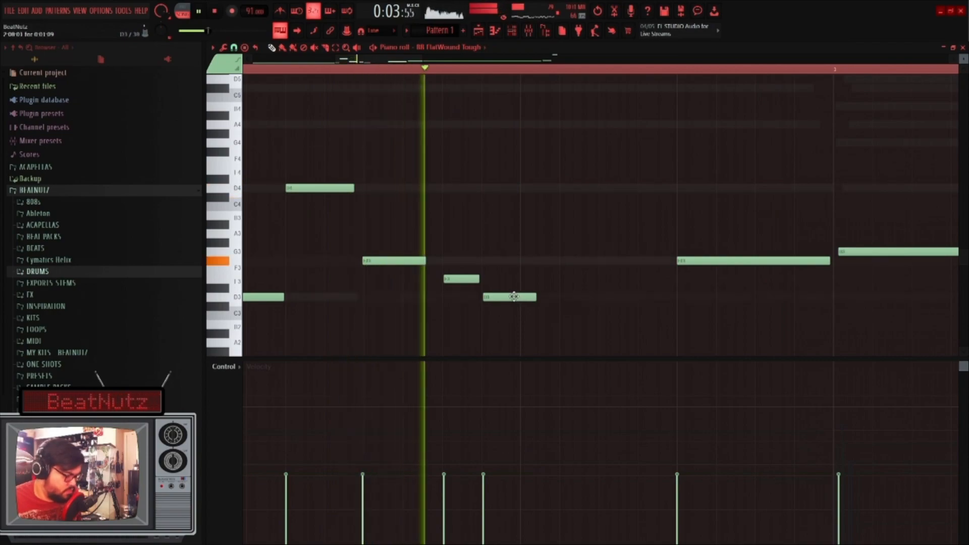
Add another short D3 bass note halfway between beats 3 and 4 of bar 2
{"action": "left_click", "coordinate": [612, 296]}
{"action": "scroll", "coordinate": [612, 297], "scroll_direction": "down", "scroll_amount": 3}
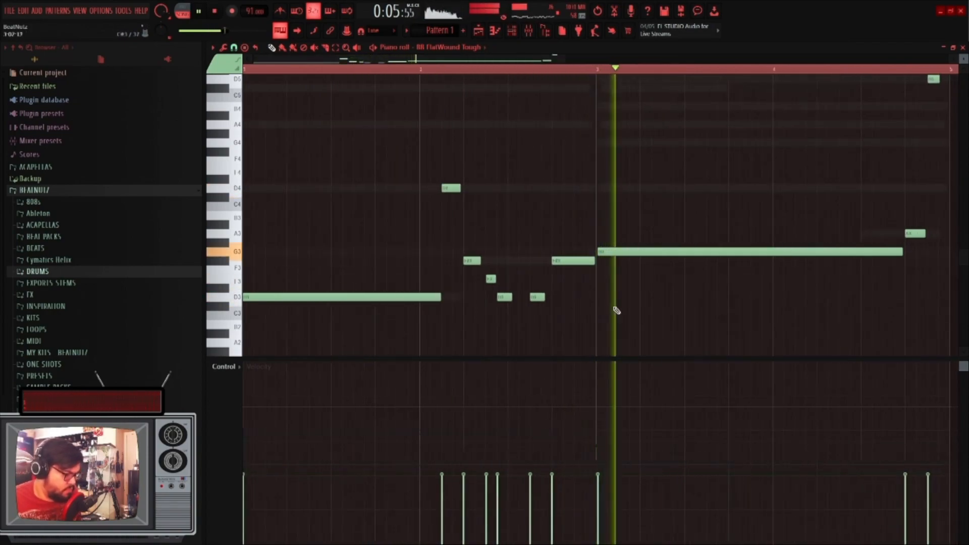
{"action": "scroll", "coordinate": [589, 291], "scroll_direction": "down", "scroll_amount": 1}
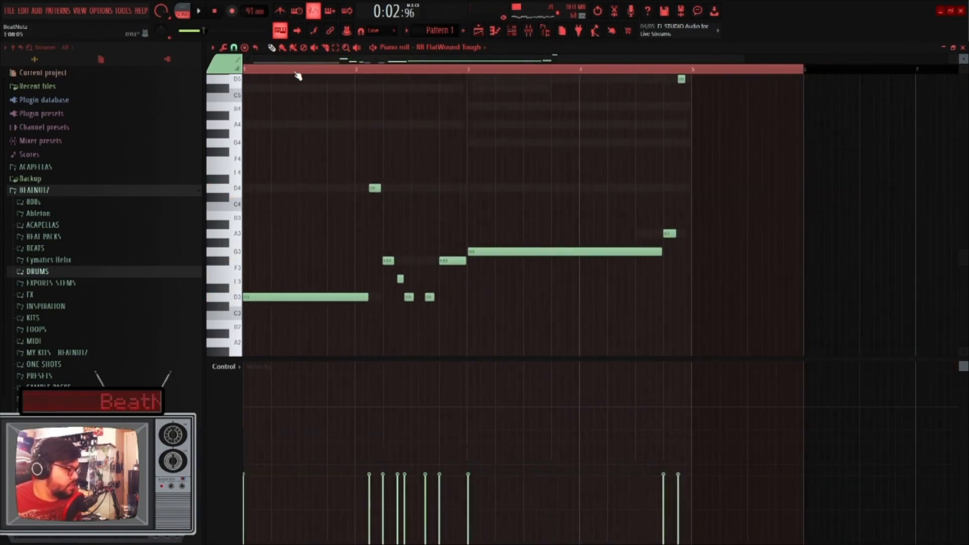
Slightly raise the velocities of the F#3 at beat 2 and the first short D3 after it in bar 2
{"action": "scroll", "coordinate": [411, 230], "scroll_direction": "up", "scroll_amount": 2}
{"action": "left_click", "coordinate": [373, 454]}
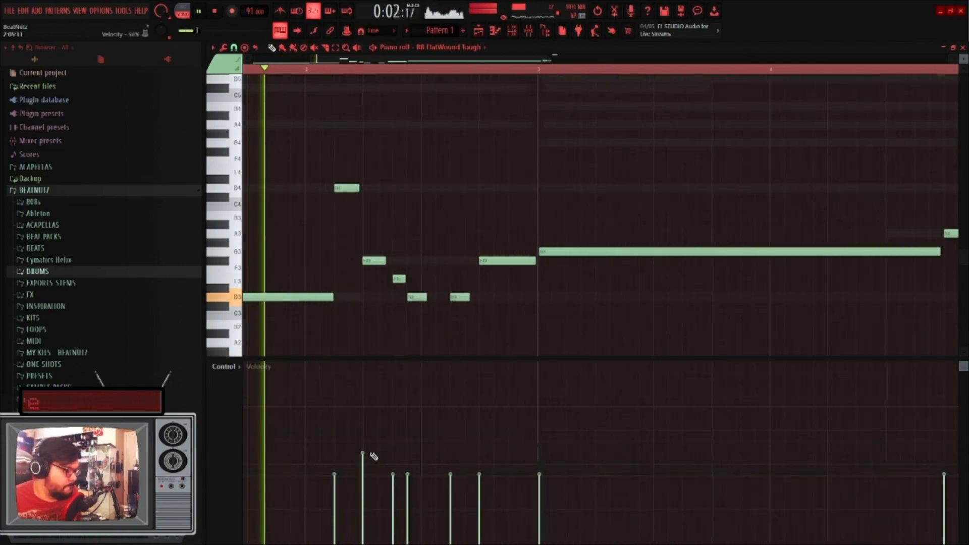
{"action": "left_click", "coordinate": [417, 455]}
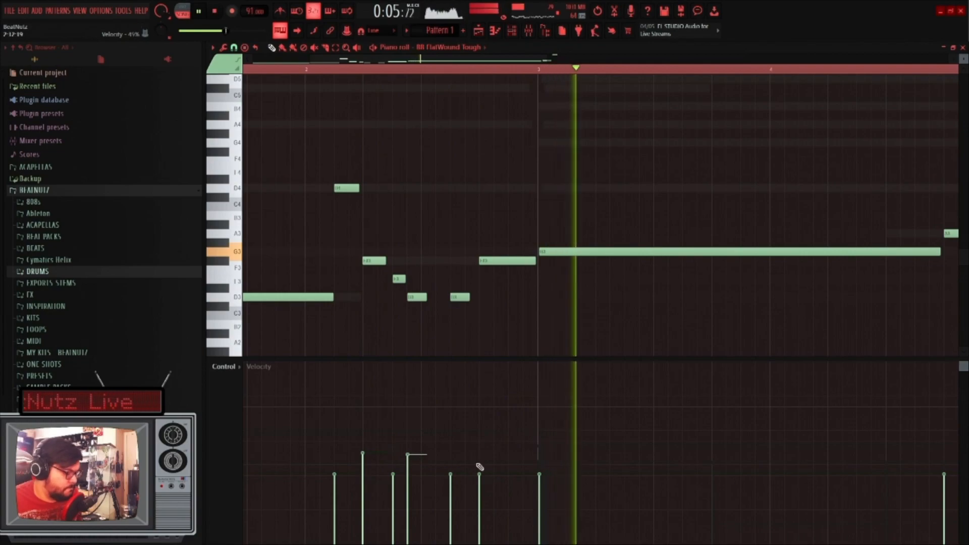
Raise the velocities of the opening D3, the bar 3 G3 and the closing A3 and D5 bass notes
{"action": "key", "text": "space"}
{"action": "scroll", "coordinate": [283, 446], "scroll_direction": "down", "scroll_amount": 3}
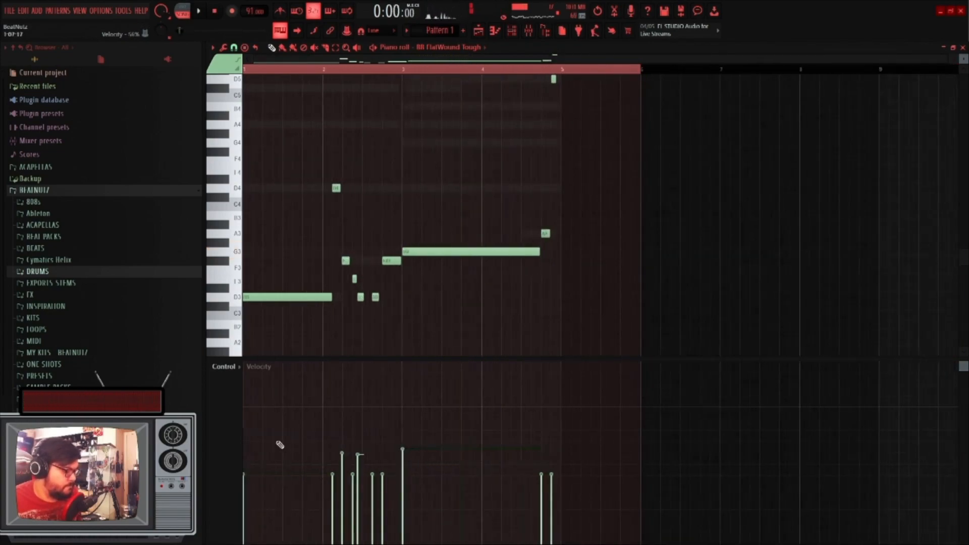
{"action": "left_click", "coordinate": [551, 425]}
{"action": "left_click", "coordinate": [542, 459]}
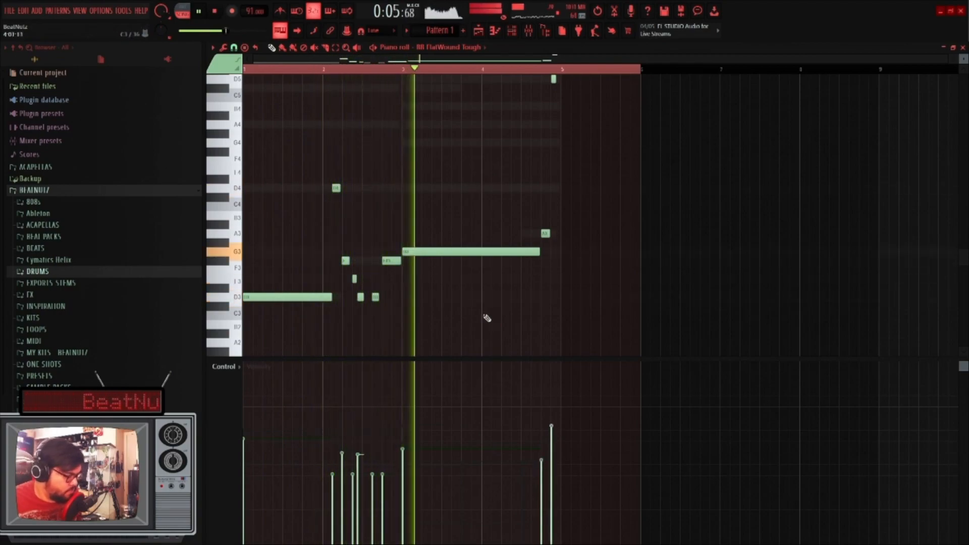
Slightly raise the velocity of the F#3 at the end of bar 2, and lower those of the short E3 and D4
{"action": "left_click", "coordinate": [384, 468]}
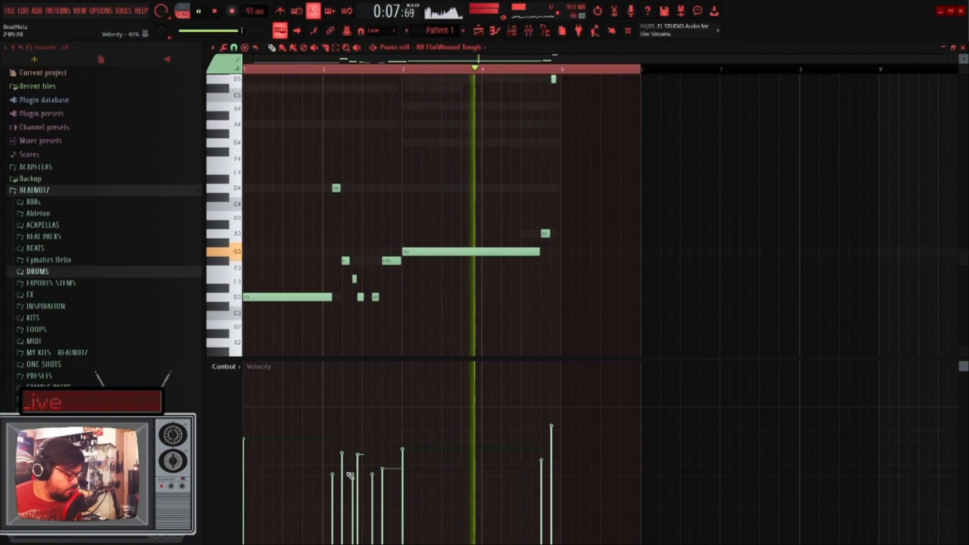
{"action": "left_click", "coordinate": [353, 488]}
{"action": "left_click", "coordinate": [333, 483]}
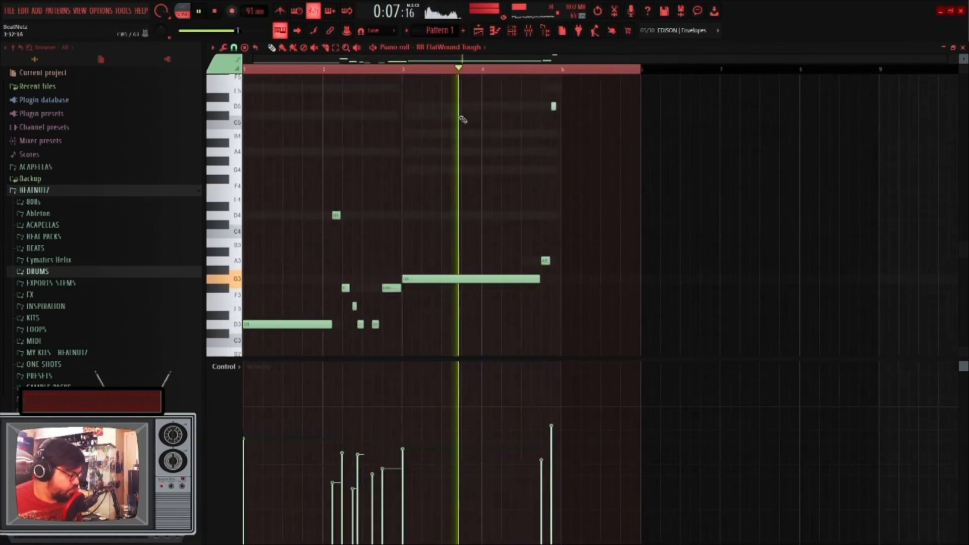
Play the arrangement and route the BB FlatWound Tough bass channel to mixer track 4
{"action": "left_click", "coordinate": [478, 30]}
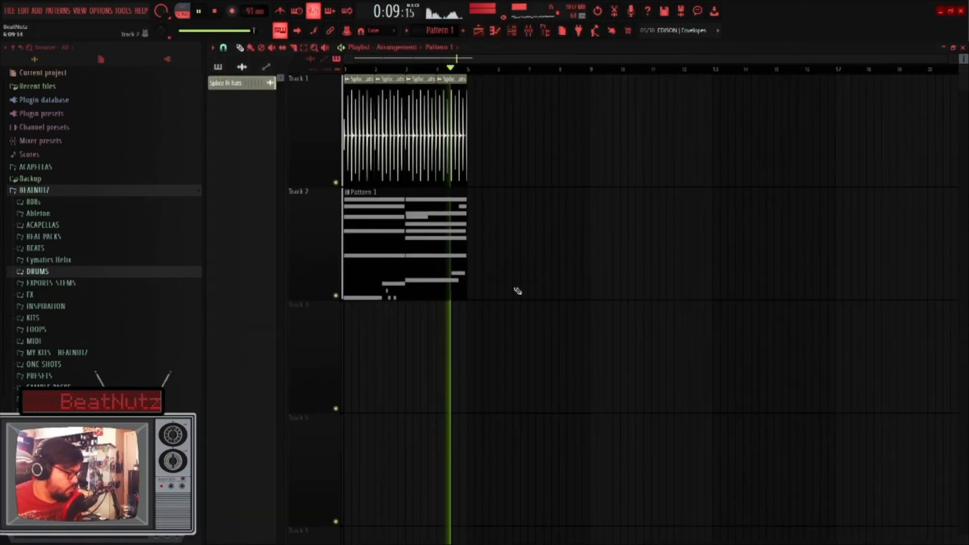
{"action": "key", "text": "space"}
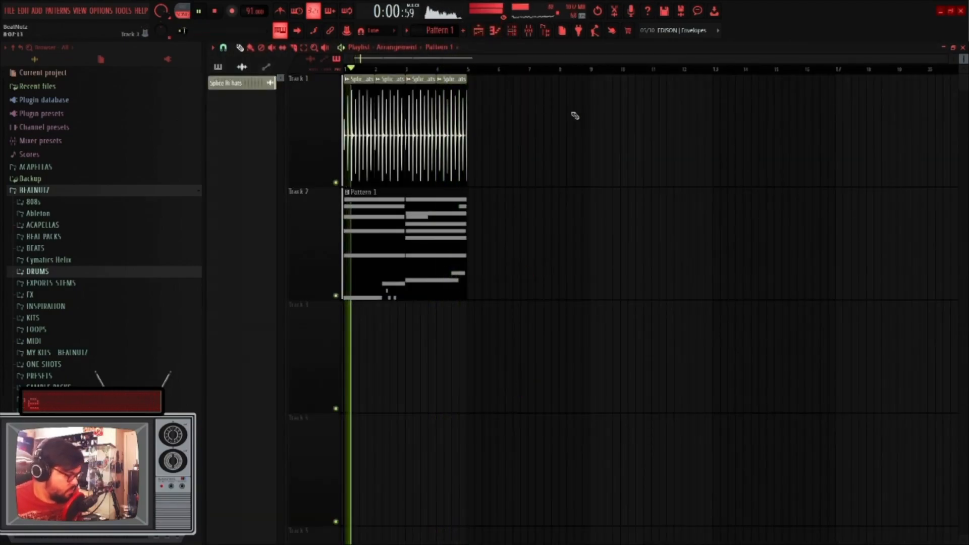
{"action": "key", "text": "F6"}
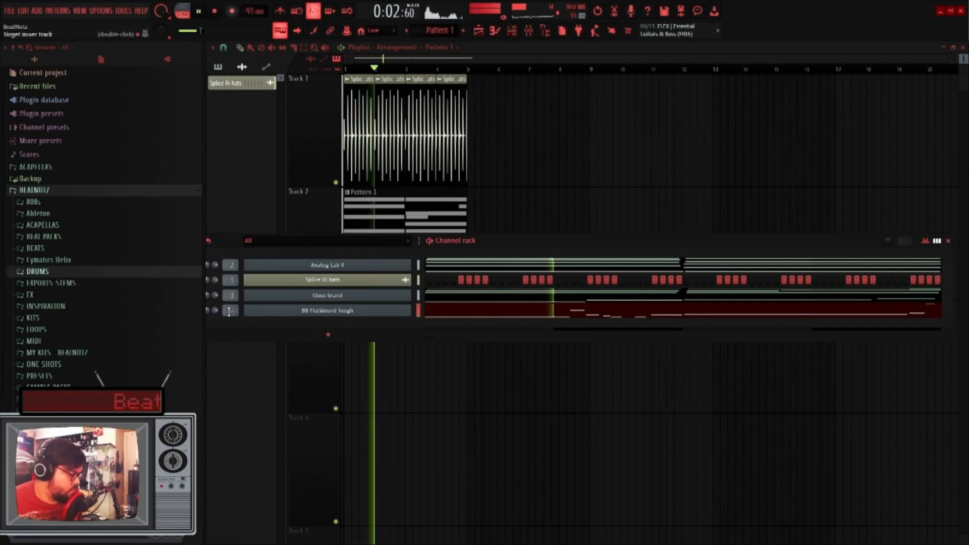
{"action": "left_click_drag", "start_coordinate": [227, 315], "coordinate": [225, 311]}
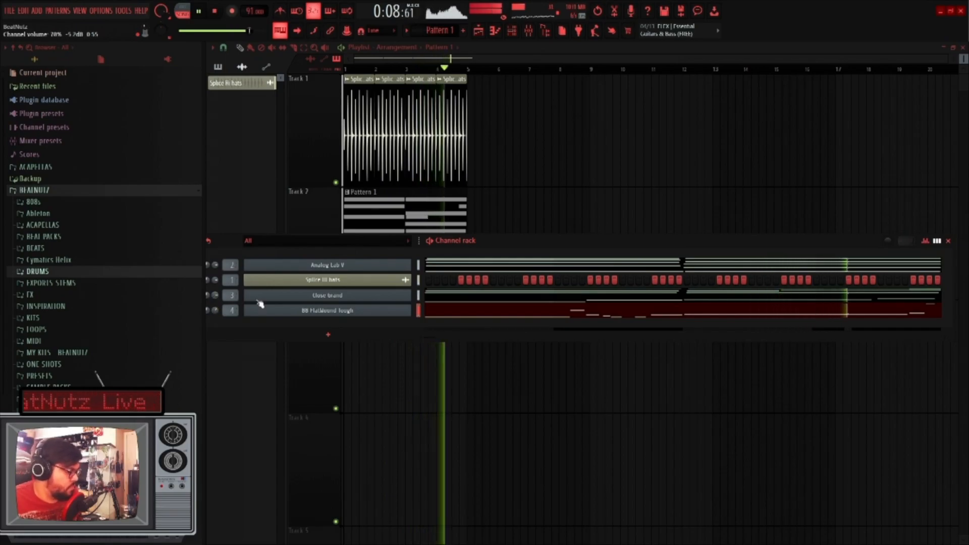
Add a second Analog Lab V instrument channel and open its full preset library
{"action": "left_click", "coordinate": [328, 334]}
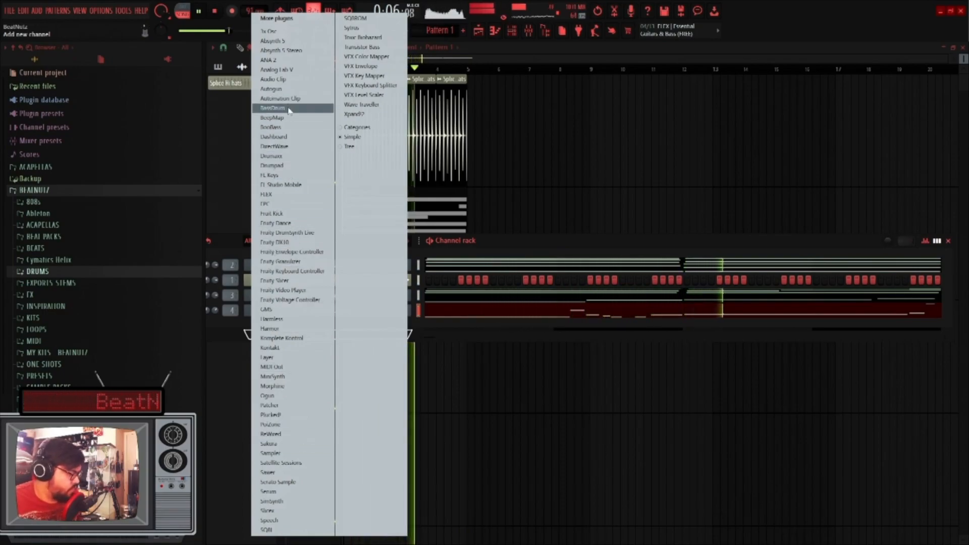
{"action": "left_click", "coordinate": [276, 70]}
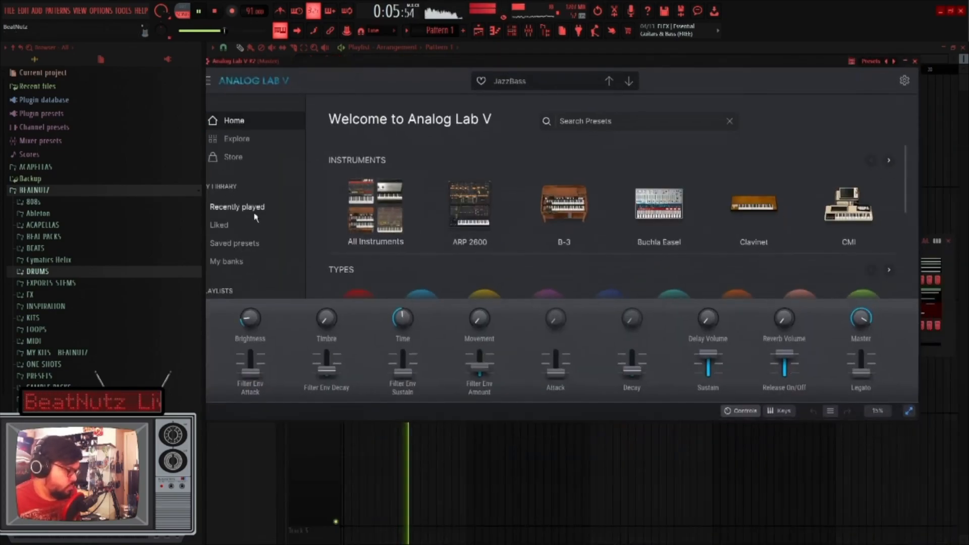
{"action": "left_click", "coordinate": [246, 212]}
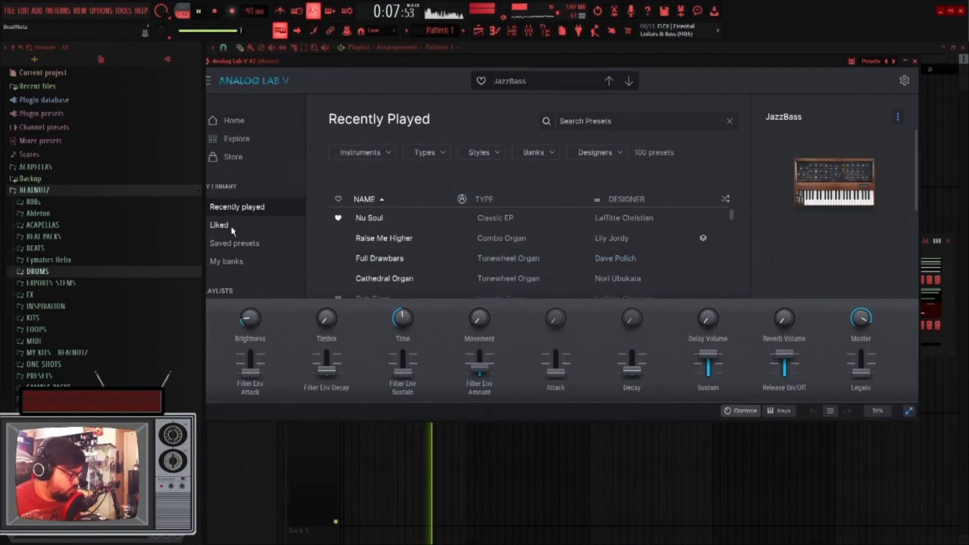
{"action": "left_click", "coordinate": [244, 138]}
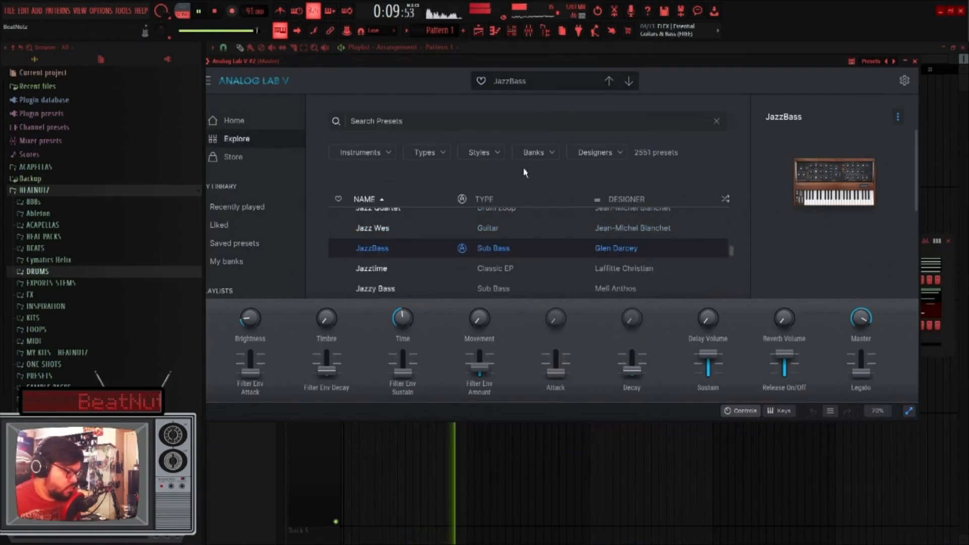
Filter the presets to the Real Choir type and load Big Stereo Choir
{"action": "left_click", "coordinate": [443, 153]}
{"action": "scroll", "coordinate": [715, 258], "scroll_direction": "down", "scroll_amount": 3}
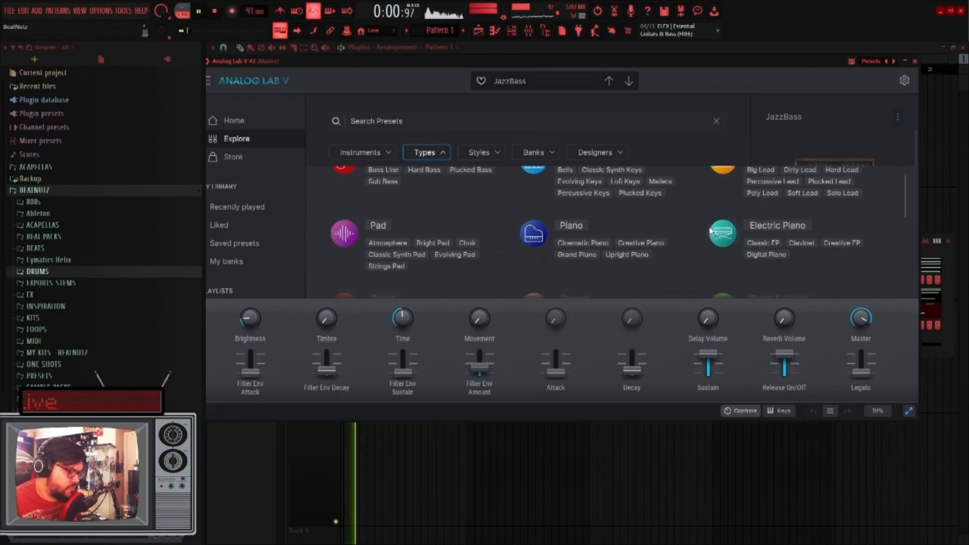
{"action": "scroll", "coordinate": [681, 235], "scroll_direction": "down", "scroll_amount": 1}
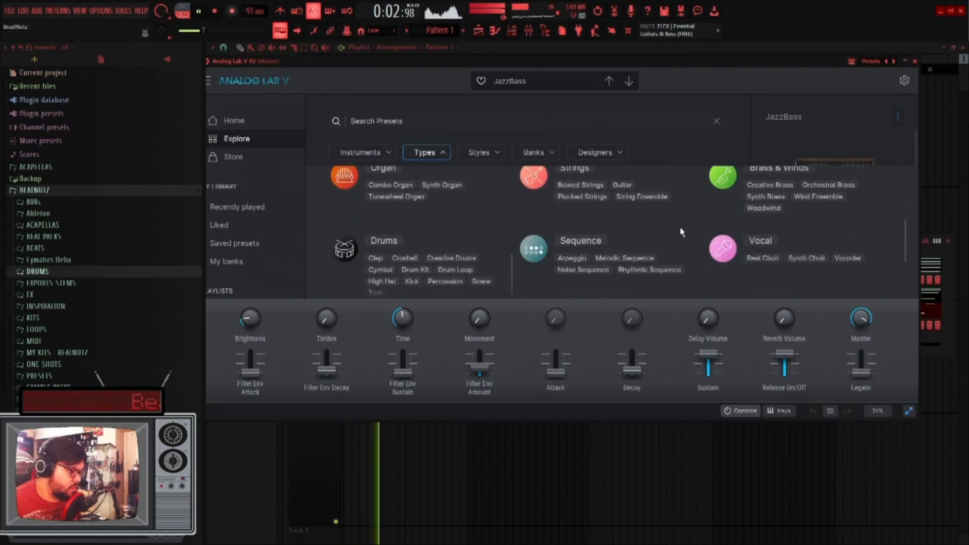
{"action": "scroll", "coordinate": [644, 234], "scroll_direction": "down", "scroll_amount": 2}
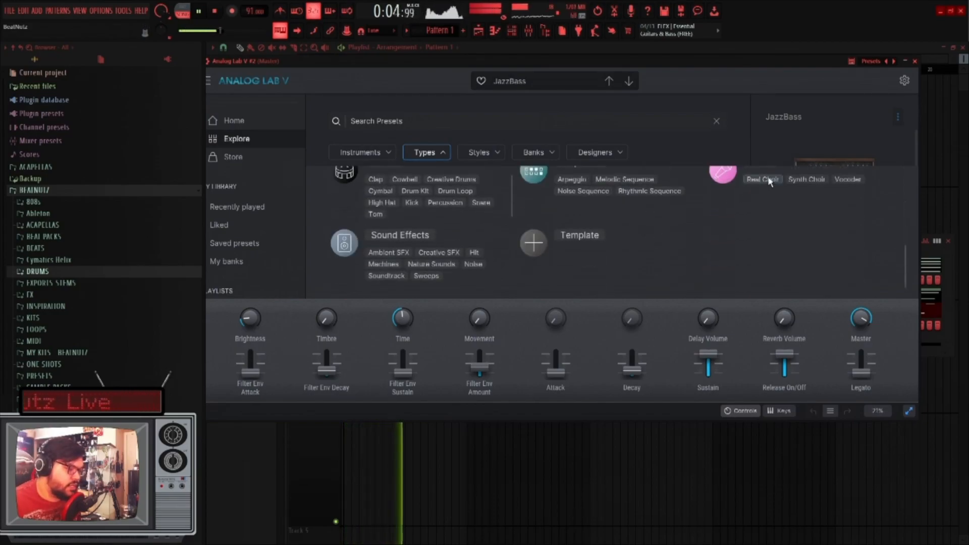
{"action": "left_click", "coordinate": [762, 180]}
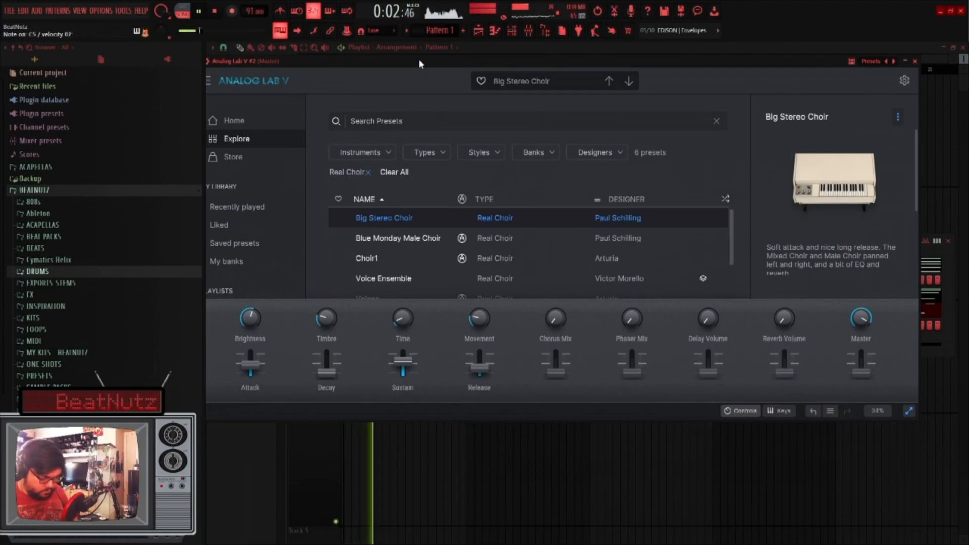
Copy the Analog Lab V chord notes into the Analog Lab V #2 piano roll, leaving out the low D4 notes
{"action": "key", "text": "space"}
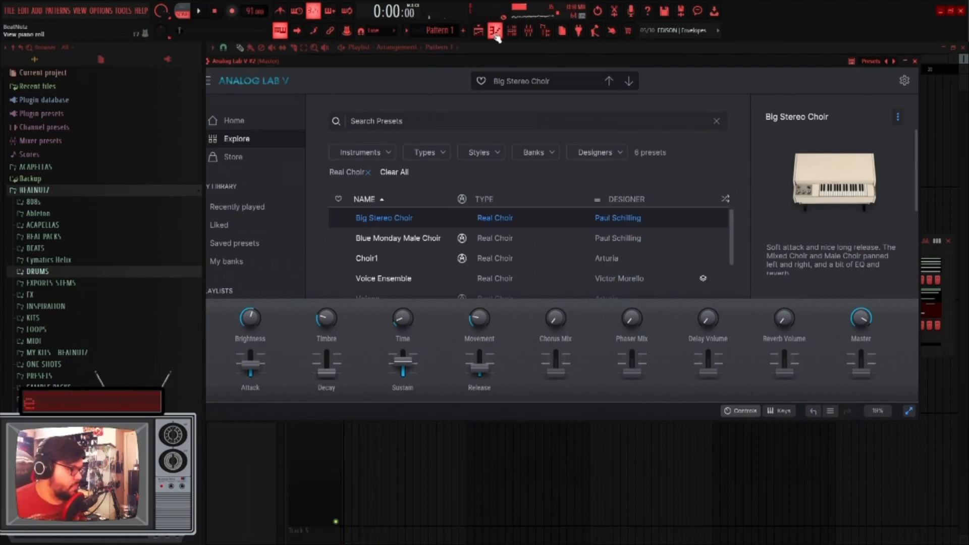
{"action": "left_click", "coordinate": [495, 32]}
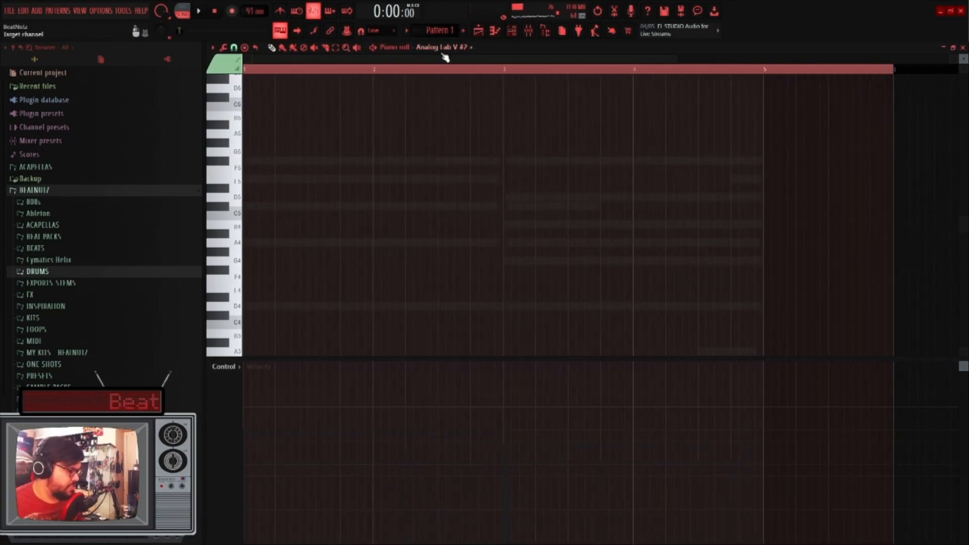
{"action": "left_click", "coordinate": [441, 47]}
{"action": "left_click", "coordinate": [452, 84]}
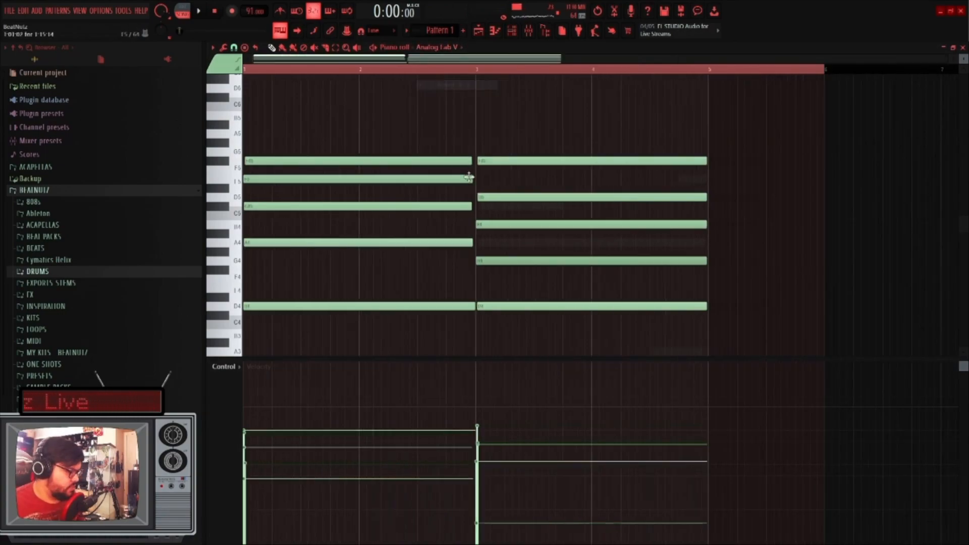
{"action": "left_click", "coordinate": [438, 47]}
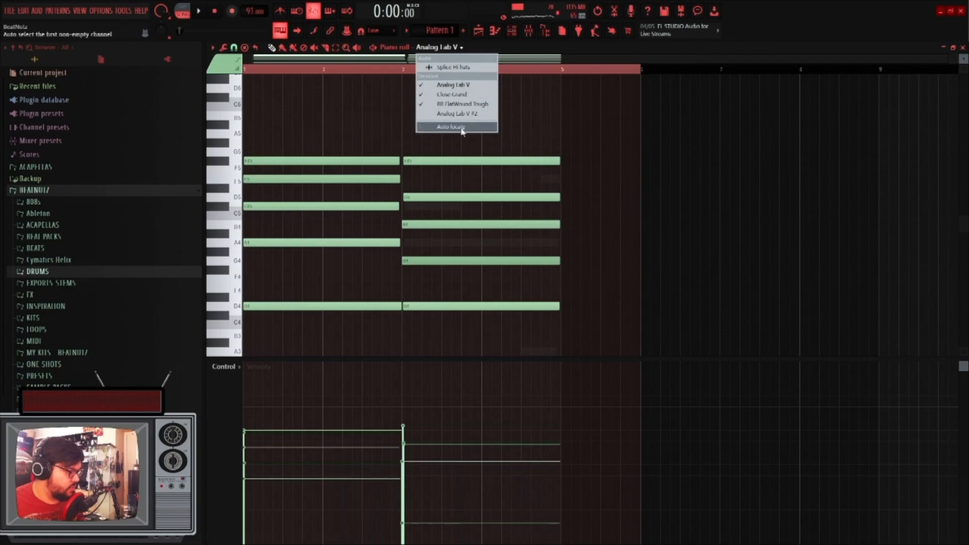
{"action": "left_click", "coordinate": [454, 113]}
{"action": "key", "text": "space"}
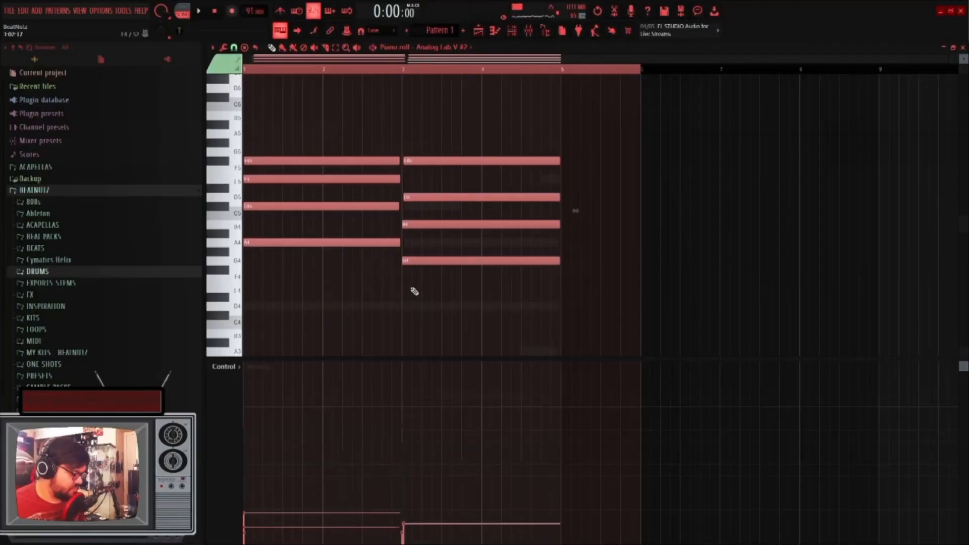
Raise the velocities of the copied choir chords and route the Analog Lab V #2 channel to mixer track 5
{"action": "key", "text": "space"}
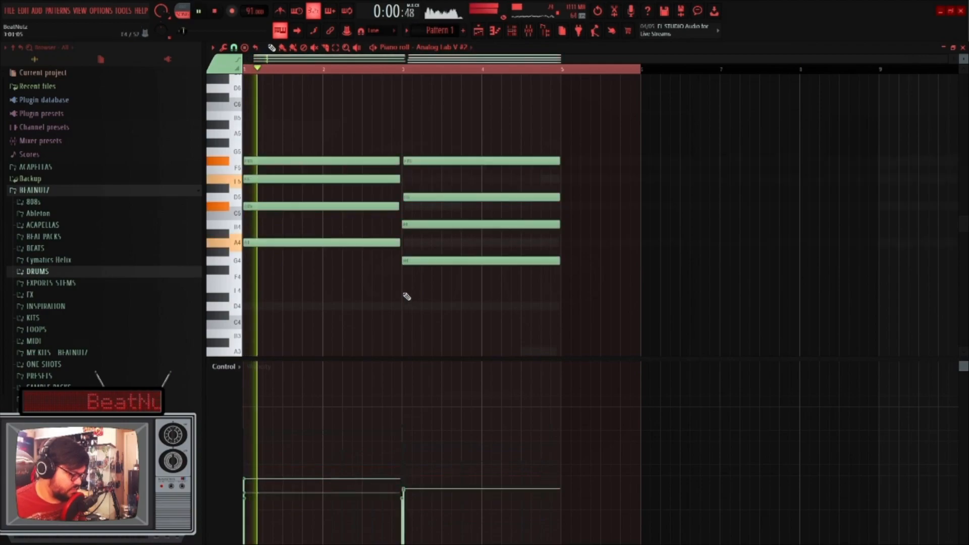
{"action": "key", "text": "F6"}
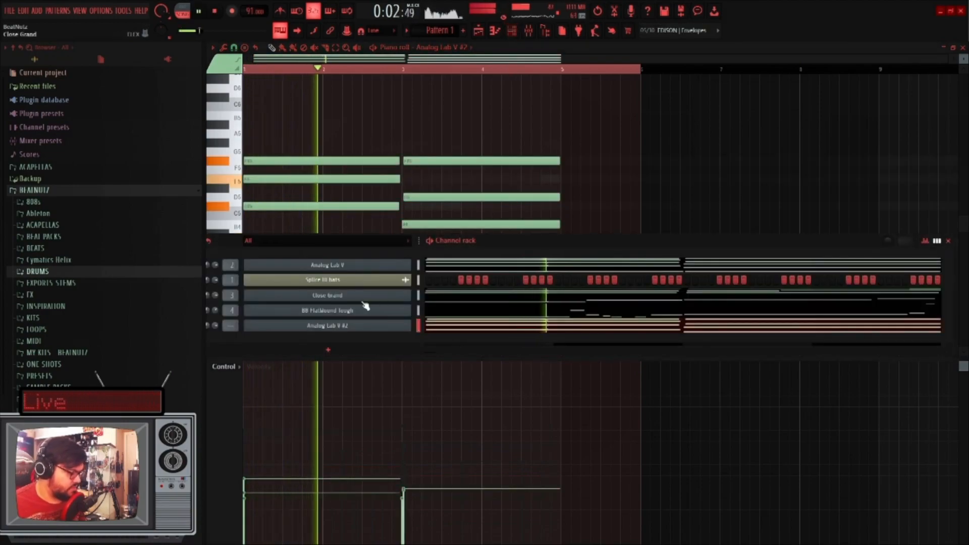
{"action": "key", "text": "F6"}
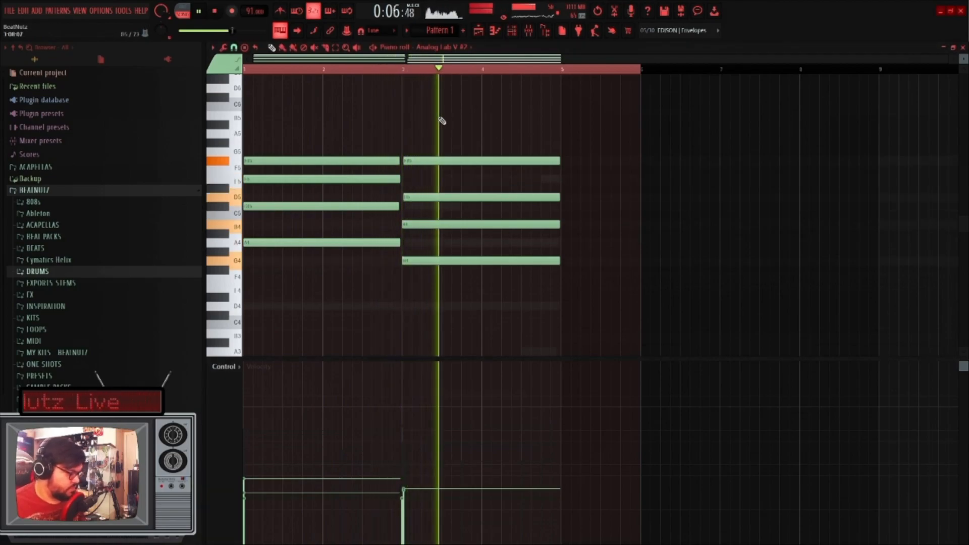
Listen to the arrangement with the choir, then stop playback and move the Splice Hi hats channel to the top of the channel rack
{"action": "key", "text": "F5"}
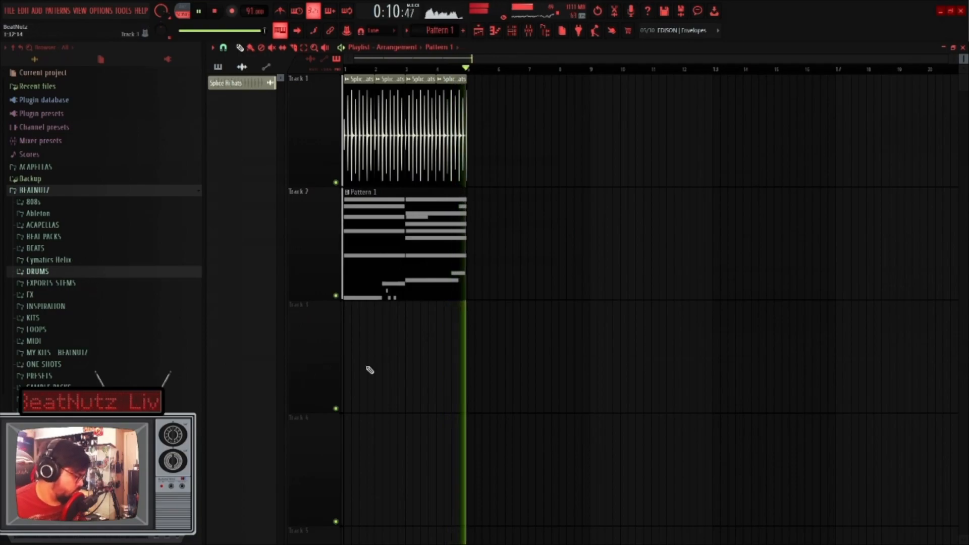
{"action": "scroll", "coordinate": [331, 339], "scroll_direction": "up", "scroll_amount": 4}
{"action": "scroll", "coordinate": [378, 353], "scroll_direction": "down", "scroll_amount": 2}
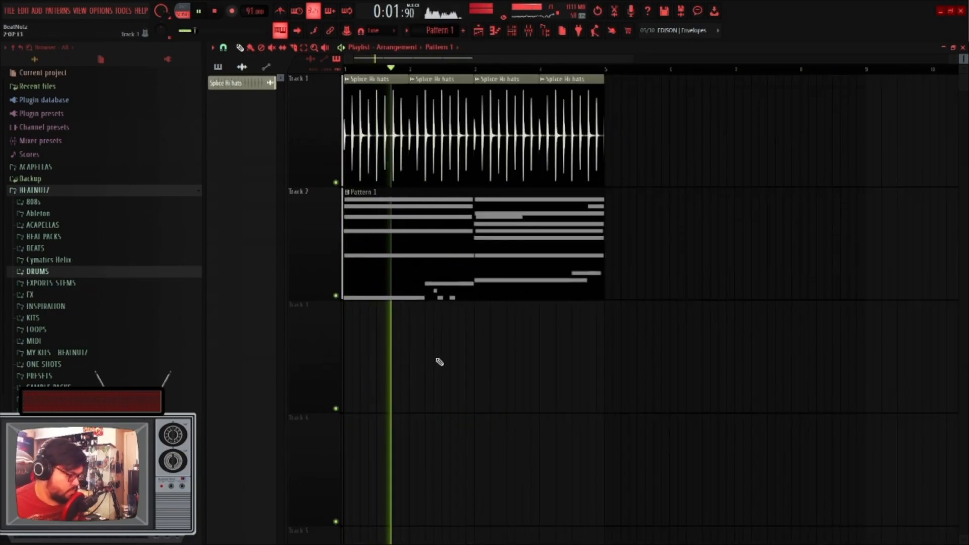
{"action": "key", "text": "F6"}
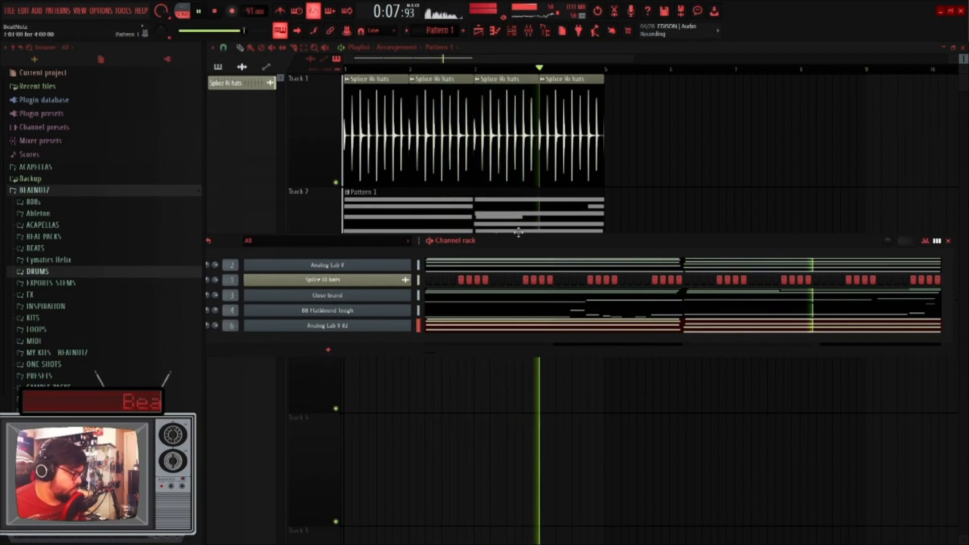
{"action": "key", "text": "F6"}
{"action": "left_click", "coordinate": [528, 32]}
{"action": "key", "text": "space"}
{"action": "key", "text": "alt+Up"}
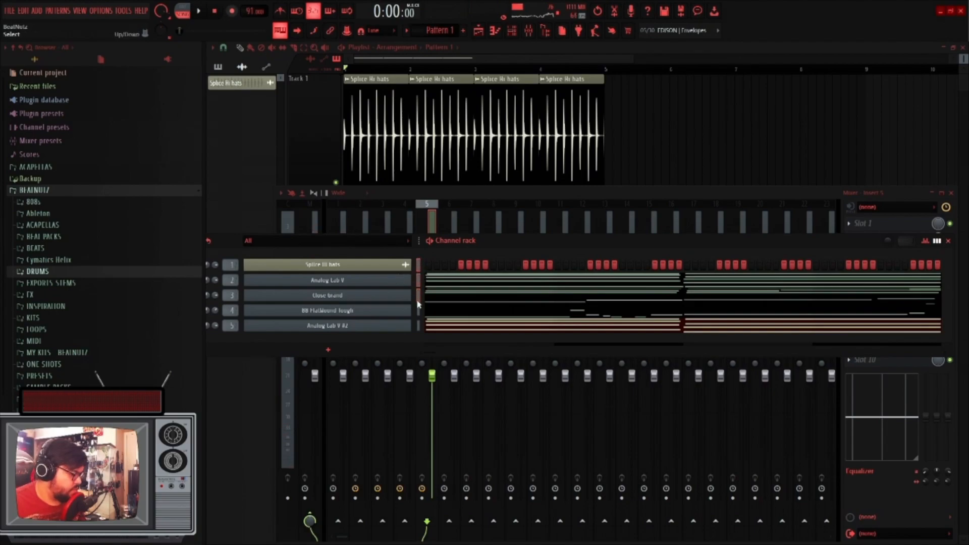
Link all five channels to consecutive mixer tracks starting at track 1, carrying over their names
{"action": "key", "text": "F9"}
{"action": "left_click", "coordinate": [338, 266]}
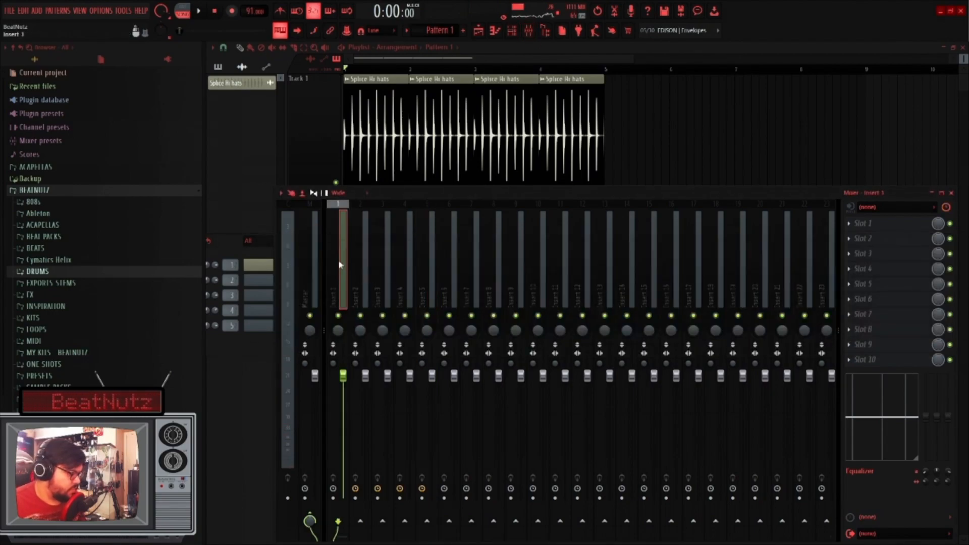
{"action": "key", "text": "ctrl+shift+l"}
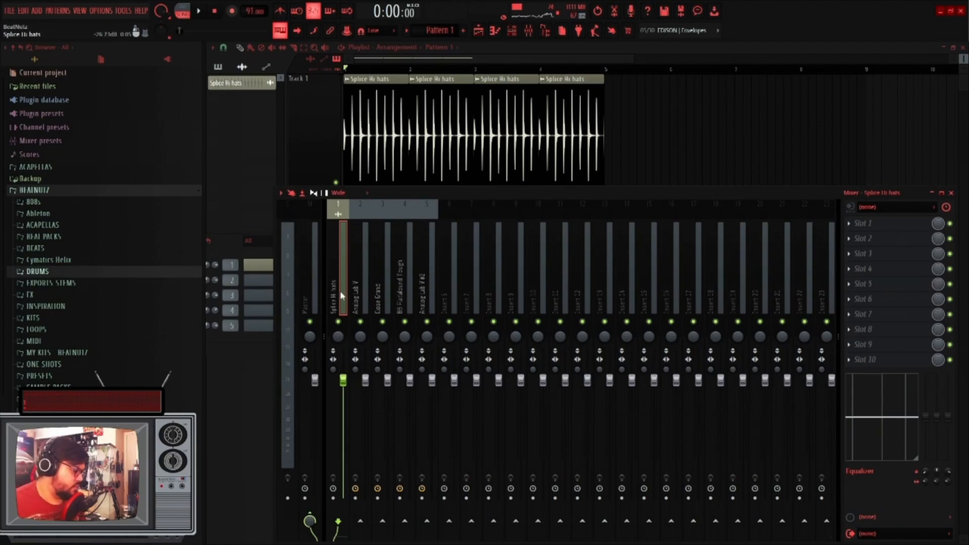
Arm the Analog Lab V, Close Grand, BB FlatWound Tough and Analog Lab V #2 mixer tracks and render them to audio clips
{"action": "left_click", "coordinate": [354, 444]}
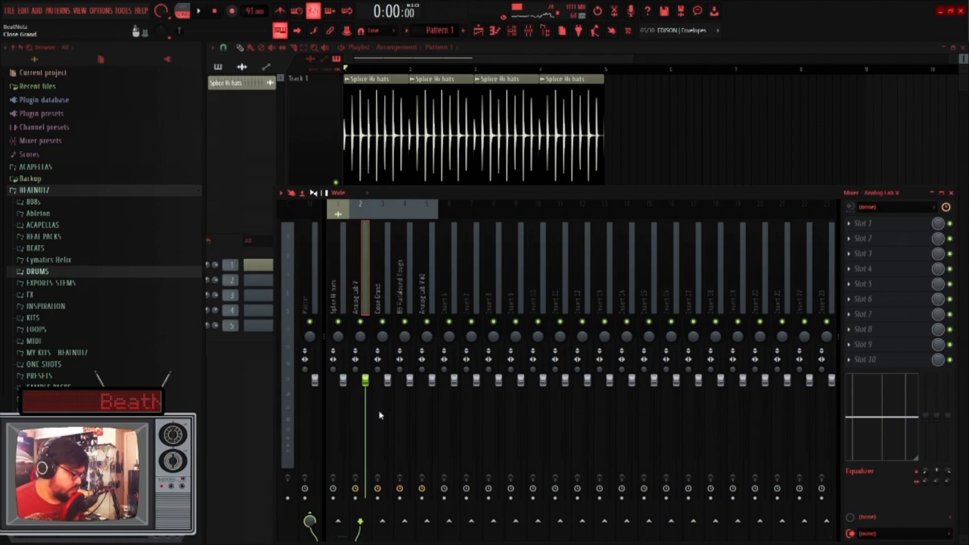
{"action": "left_click", "coordinate": [377, 502], "text": "ctrl"}
{"action": "left_click", "coordinate": [400, 502], "text": "ctrl"}
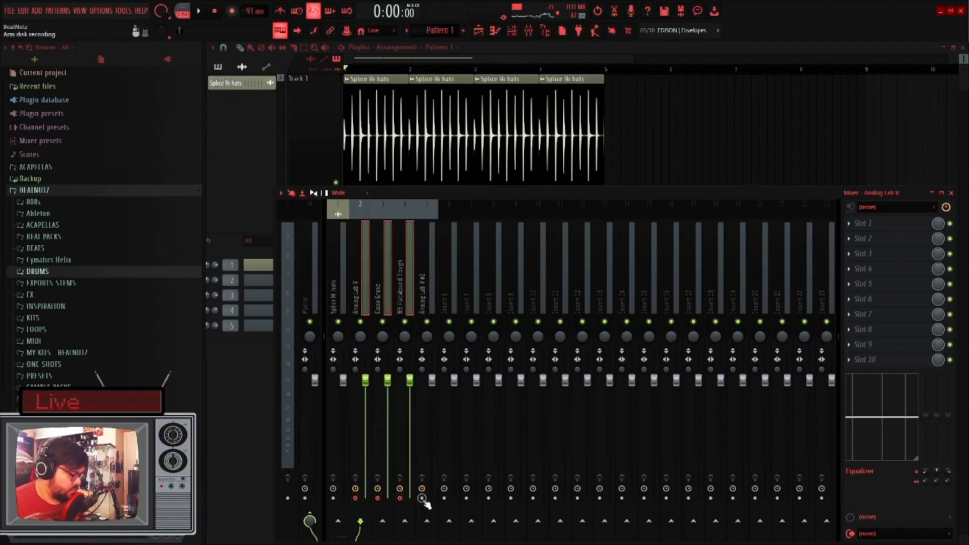
{"action": "left_click", "coordinate": [423, 502], "text": "ctrl"}
{"action": "key", "text": "alt+r"}
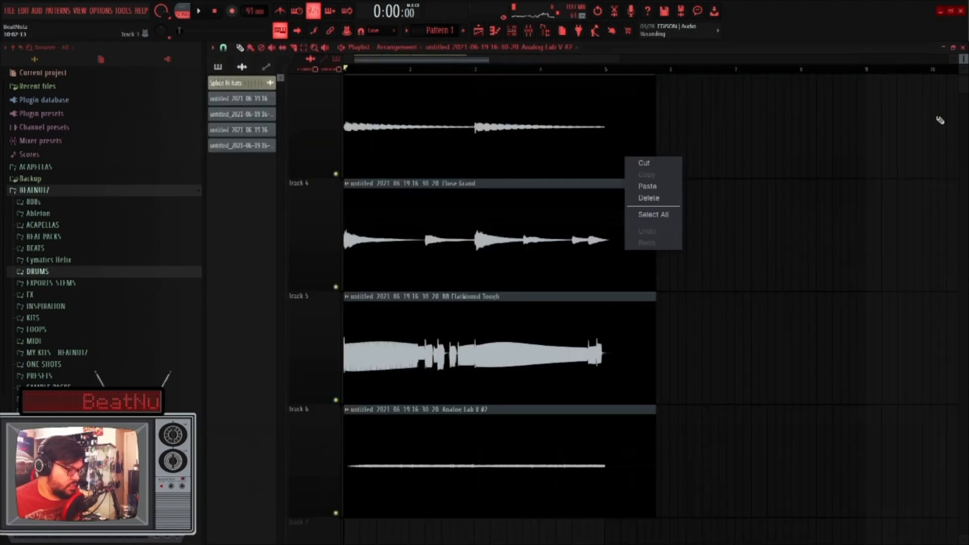
Delete the Pattern 1 clip from track 2 of the playlist, keeping the rendered audio clips
{"action": "right_click", "coordinate": [738, 168], "text": "ctrl"}
{"action": "right_click", "coordinate": [671, 215], "text": "ctrl"}
{"action": "right_click", "coordinate": [668, 214], "text": "ctrl"}
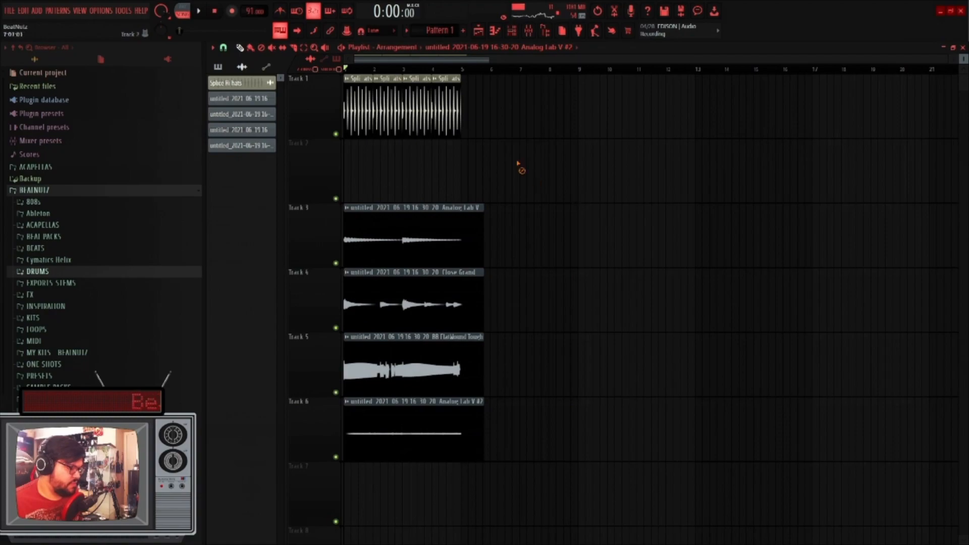
{"action": "left_click_drag", "start_coordinate": [534, 178], "coordinate": [283, 86]}
{"action": "scroll", "coordinate": [457, 165], "scroll_direction": "up", "scroll_amount": 8}
{"action": "key", "text": "ctrl+z"}
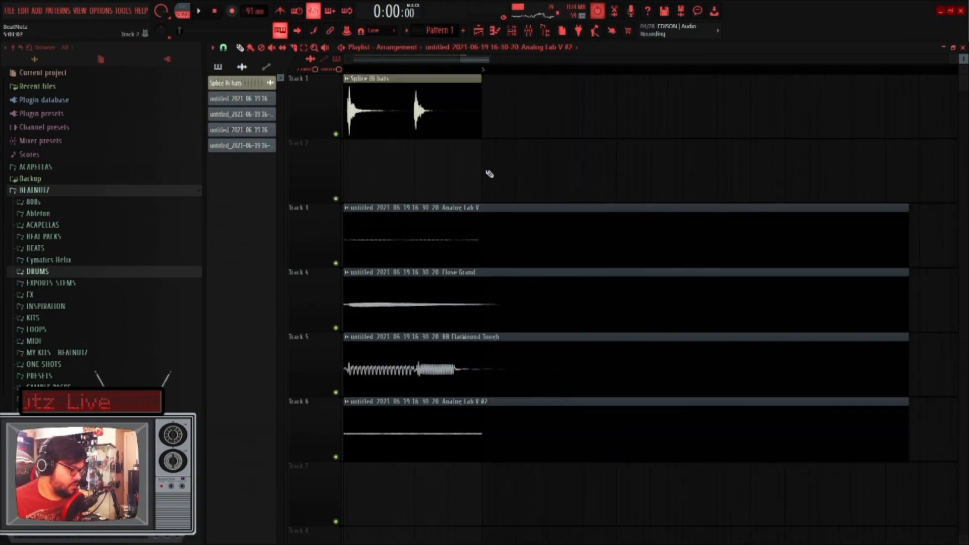
Slice the four rendered audio clips at bar 5, where the hi-hats end, and delete the leftover tails
{"action": "scroll", "coordinate": [488, 174], "scroll_direction": "up", "scroll_amount": 3}
{"action": "mouse_move", "coordinate": [494, 207]}
{"action": "left_mouse_down"}
{"action": "mouse_move", "coordinate": [508, 500]}
{"action": "mouse_move", "coordinate": [495, 503]}
{"action": "left_mouse_up"}
{"action": "key", "text": "p"}
{"action": "left_click_drag", "start_coordinate": [570, 435], "coordinate": [635, 225]}
{"action": "scroll", "coordinate": [626, 270], "scroll_direction": "down", "scroll_amount": 10}
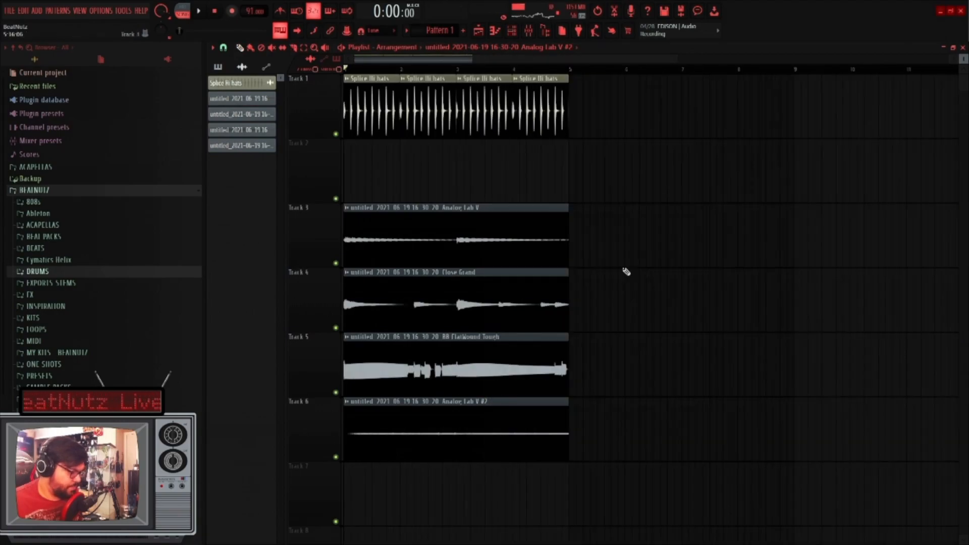
{"action": "scroll", "coordinate": [381, 172], "scroll_direction": "up", "scroll_amount": 5}
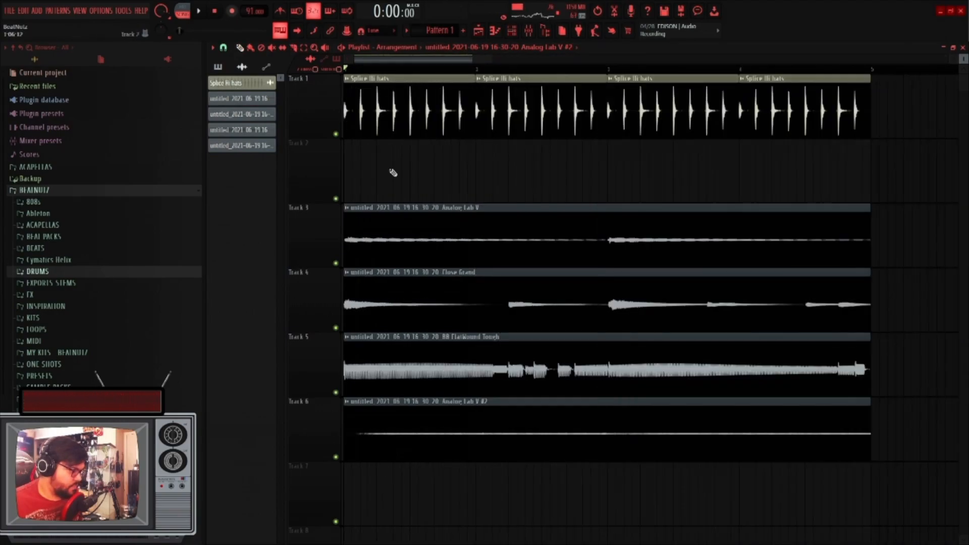
Link the four rendered audio channels to consecutive mixer tracks starting at insert 8 during playback, then stop playback
{"action": "left_click", "coordinate": [514, 34]}
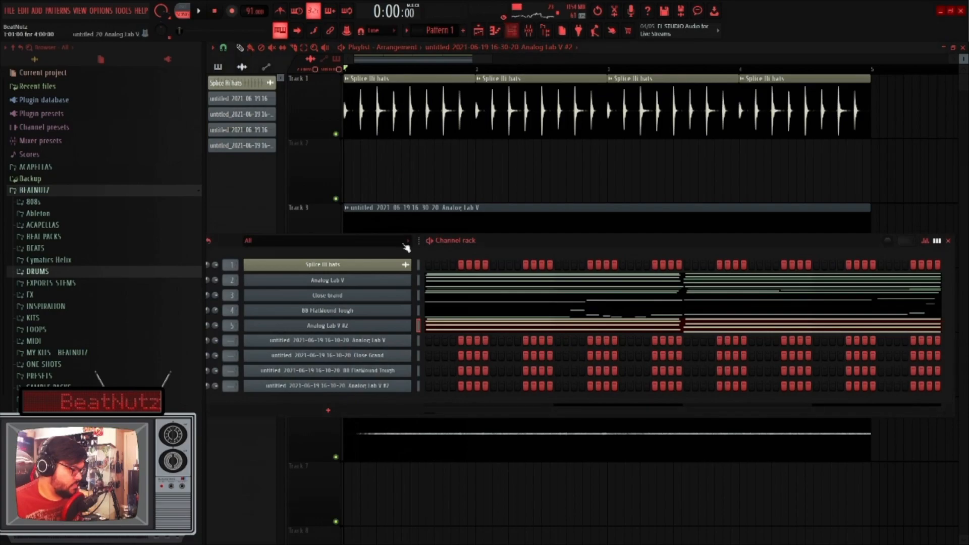
{"action": "key", "text": "space"}
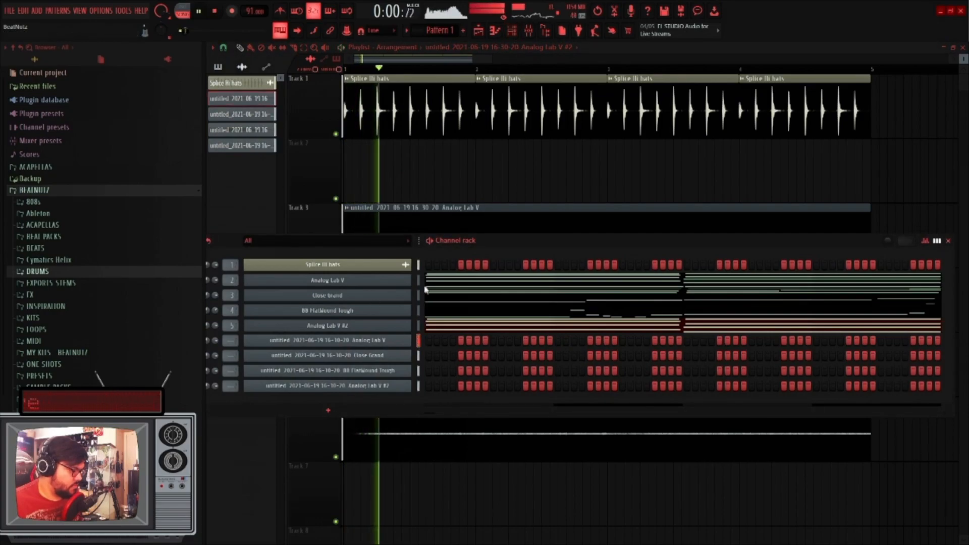
{"action": "right_click", "coordinate": [419, 356]}
{"action": "right_click", "coordinate": [419, 370]}
{"action": "right_click", "coordinate": [419, 386]}
{"action": "left_click", "coordinate": [529, 34]}
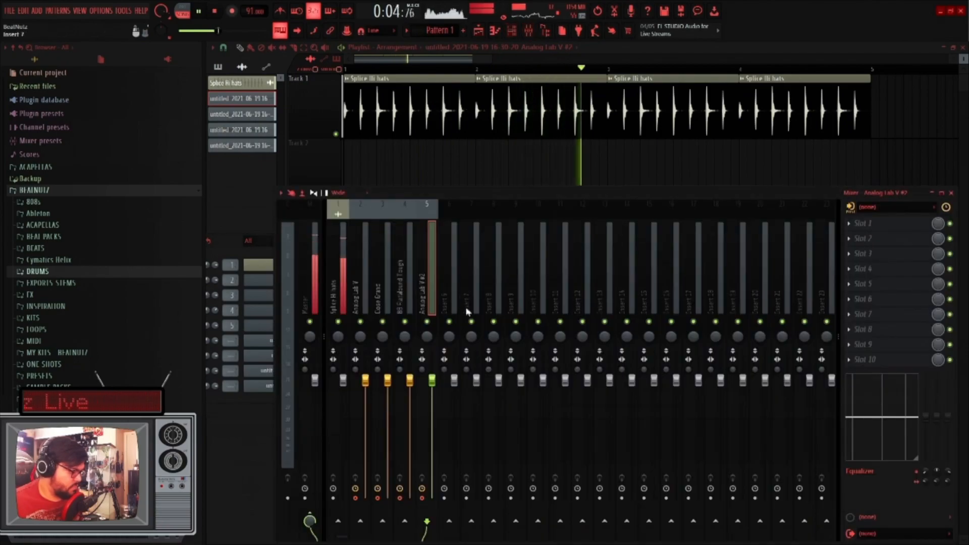
{"action": "left_click", "coordinate": [492, 271]}
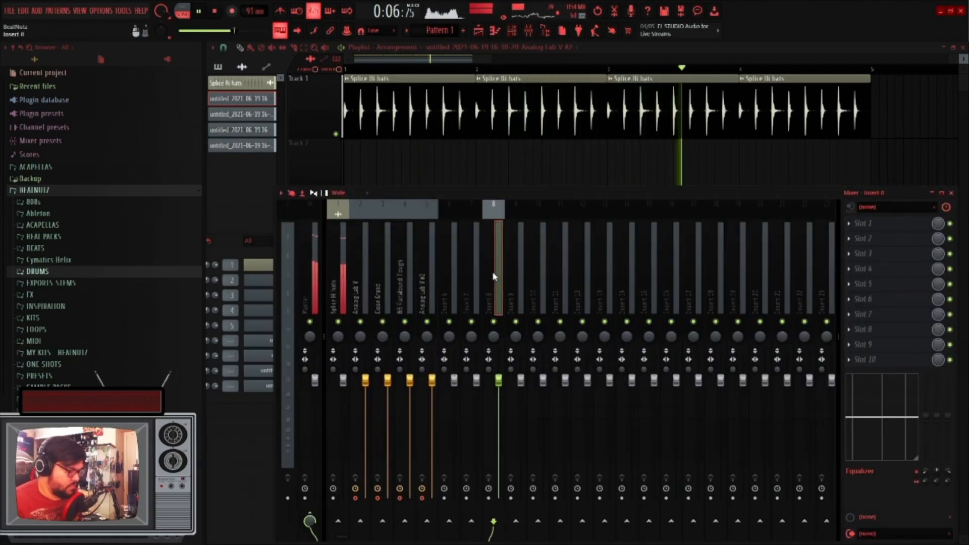
{"action": "key", "text": "ctrl+shift+l"}
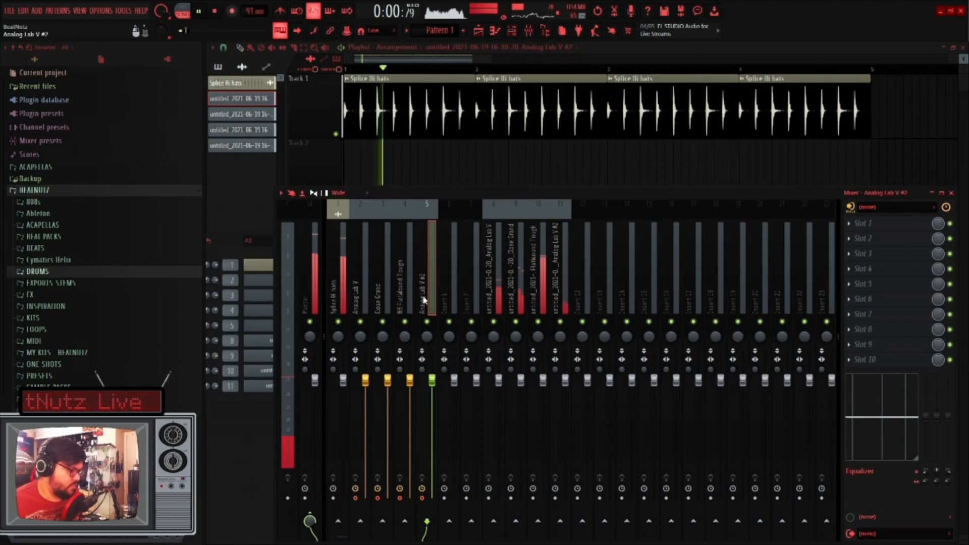
{"action": "key", "text": "F9"}
{"action": "key", "text": "space"}
Place Pattern 1 at the start of playlist track 2, solo that track and start playback
{"action": "scroll", "coordinate": [479, 179], "scroll_direction": "down", "scroll_amount": 4}
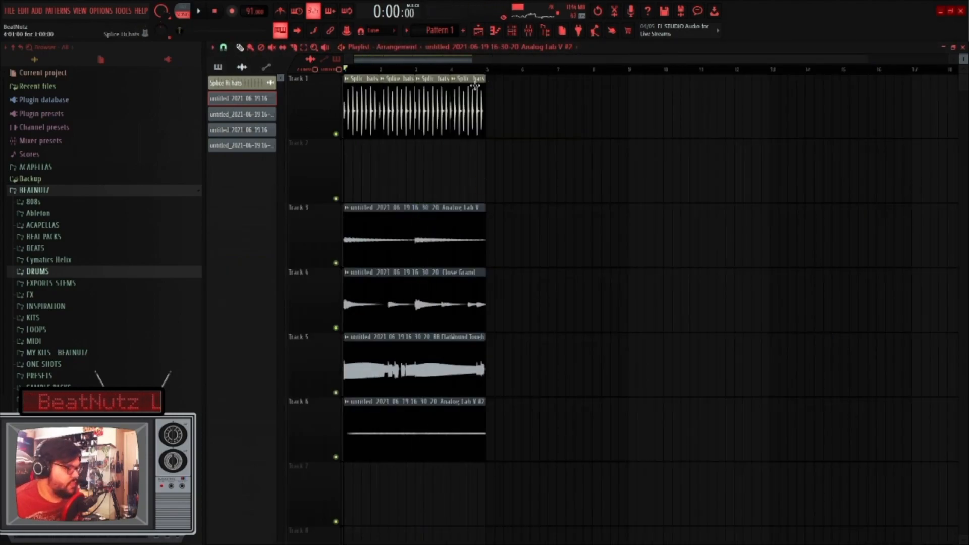
{"action": "scroll", "coordinate": [442, 396], "scroll_direction": "up", "scroll_amount": 2}
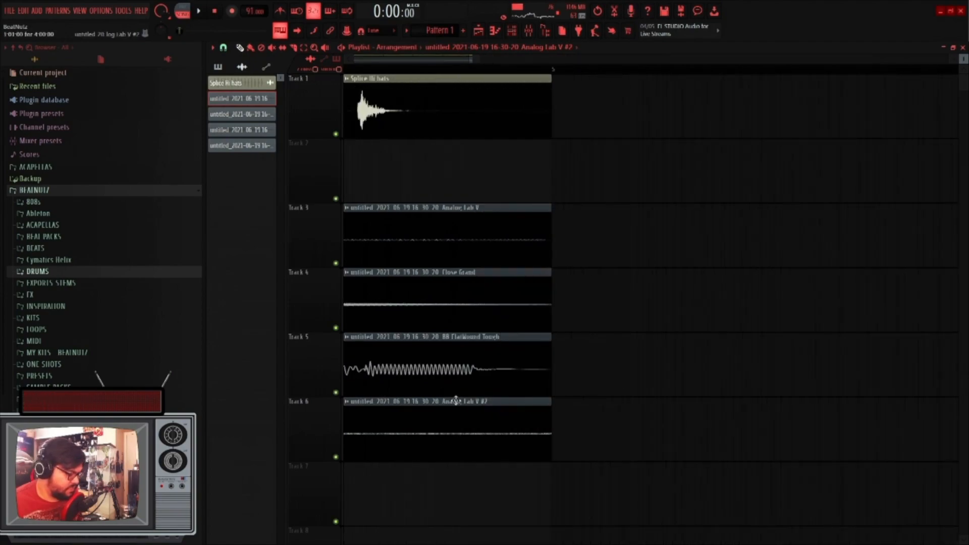
{"action": "scroll", "coordinate": [615, 398], "scroll_direction": "up", "scroll_amount": 1}
{"action": "left_click", "coordinate": [217, 67]}
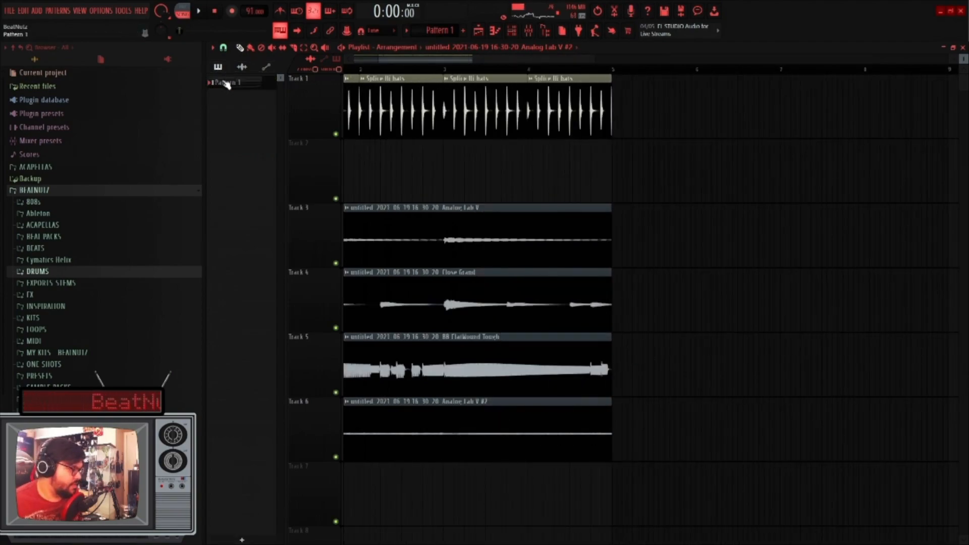
{"action": "left_click", "coordinate": [343, 160]}
{"action": "scroll", "coordinate": [628, 228], "scroll_direction": "up", "scroll_amount": 1}
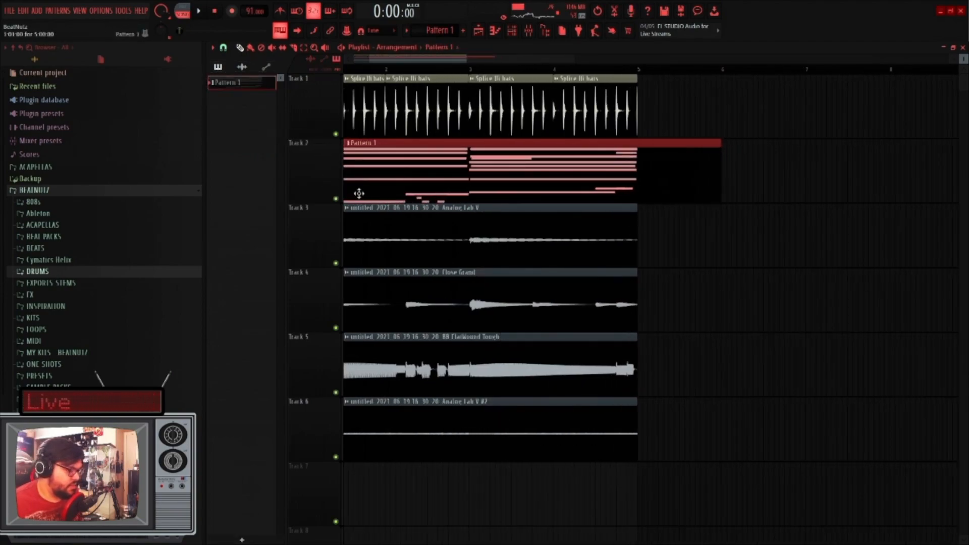
{"action": "right_click", "coordinate": [335, 198]}
{"action": "key", "text": "space"}
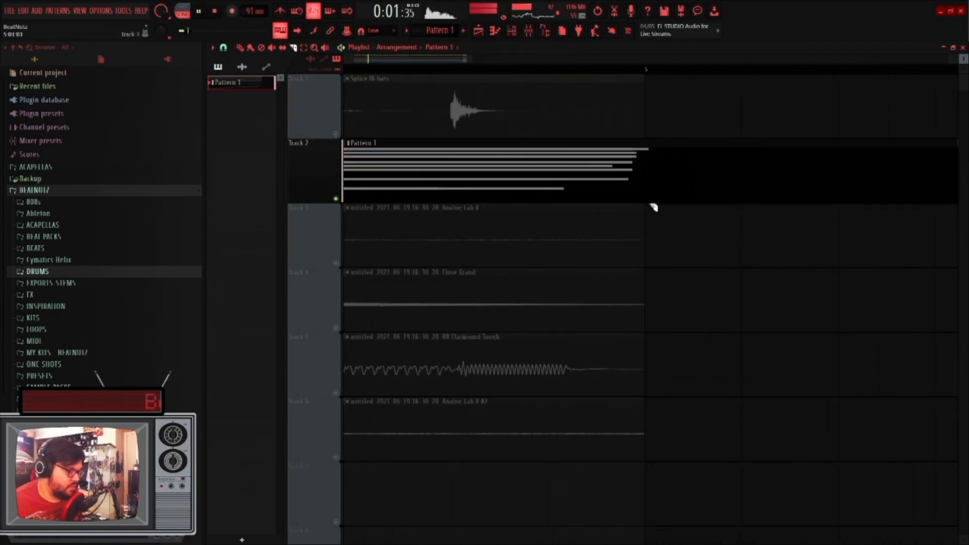
Slice the Pattern 1 clip at bar 5 and delete the empty part after the cut
{"action": "left_click", "coordinate": [646, 187]}
{"action": "key", "text": "p"}
{"action": "right_click", "coordinate": [684, 186]}
{"action": "scroll", "coordinate": [686, 181], "scroll_direction": "down", "scroll_amount": 3}
Disarm disk recording on the BB FlatWound Tough, Close Grand, Analog Lab V #2 and Analog Lab V mixer tracks
{"action": "left_click", "coordinate": [528, 31]}
{"action": "left_click", "coordinate": [408, 295]}
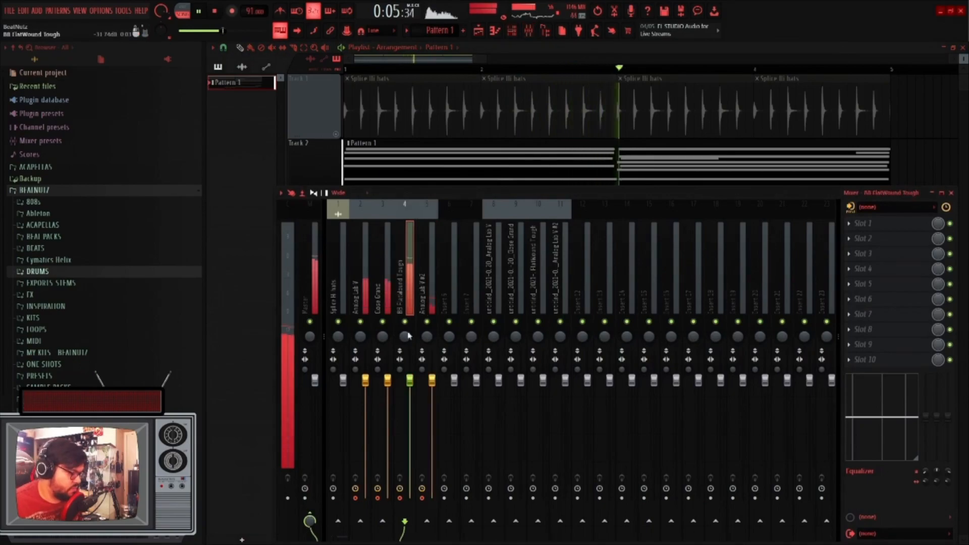
{"action": "left_click", "coordinate": [400, 499]}
{"action": "left_click", "coordinate": [378, 498]}
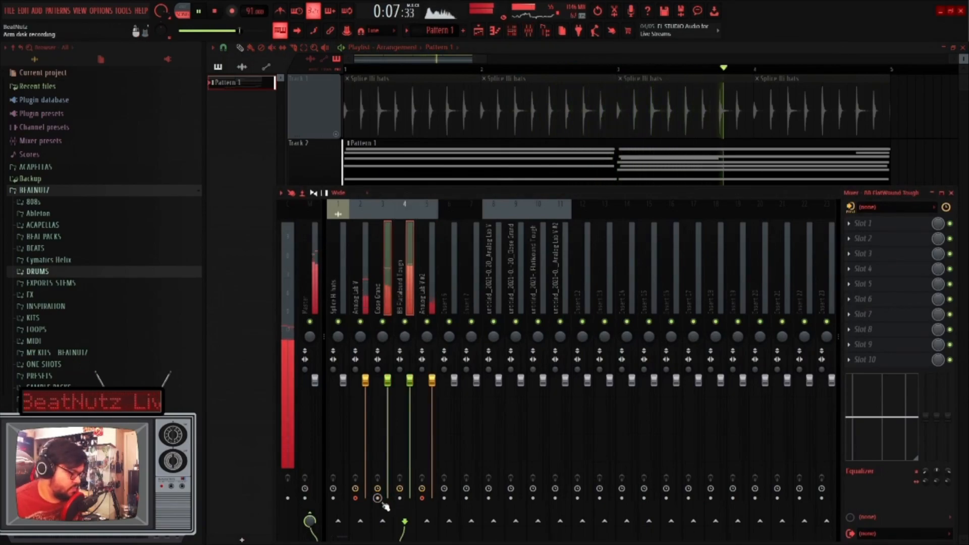
{"action": "left_click", "coordinate": [422, 498]}
{"action": "left_click", "coordinate": [356, 498]}
{"action": "left_click", "coordinate": [360, 272]}
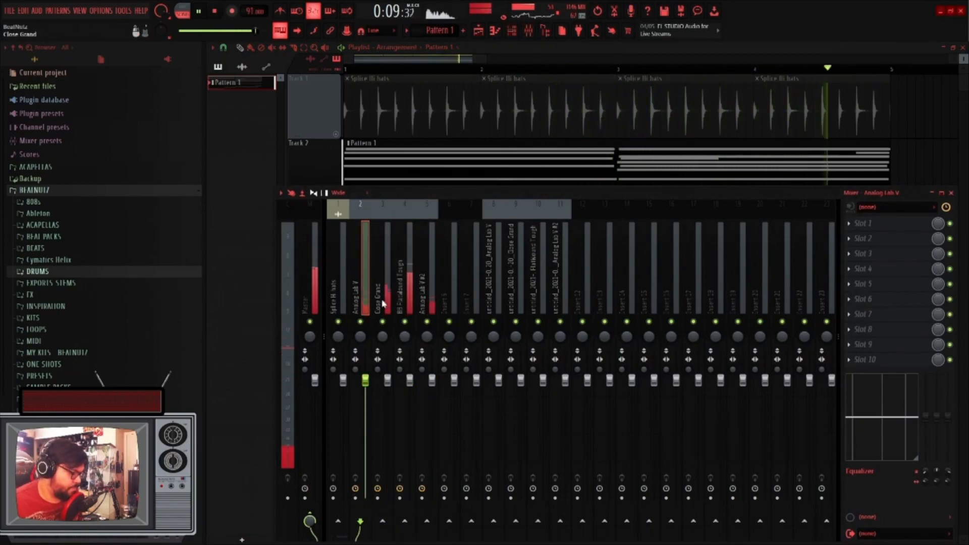
Process the Analog Lab V #2 mixer track with RC-20 Retro Color, Little MicroShift and Fruity parametric EQ 2, reducing the mids
{"action": "left_click", "coordinate": [435, 291]}
{"action": "key", "text": "space"}
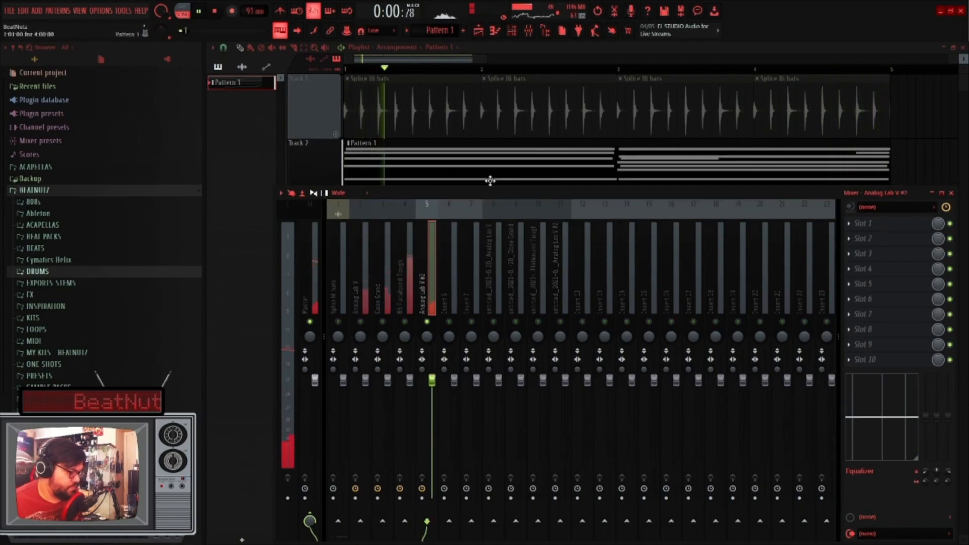
{"action": "key", "text": "space"}
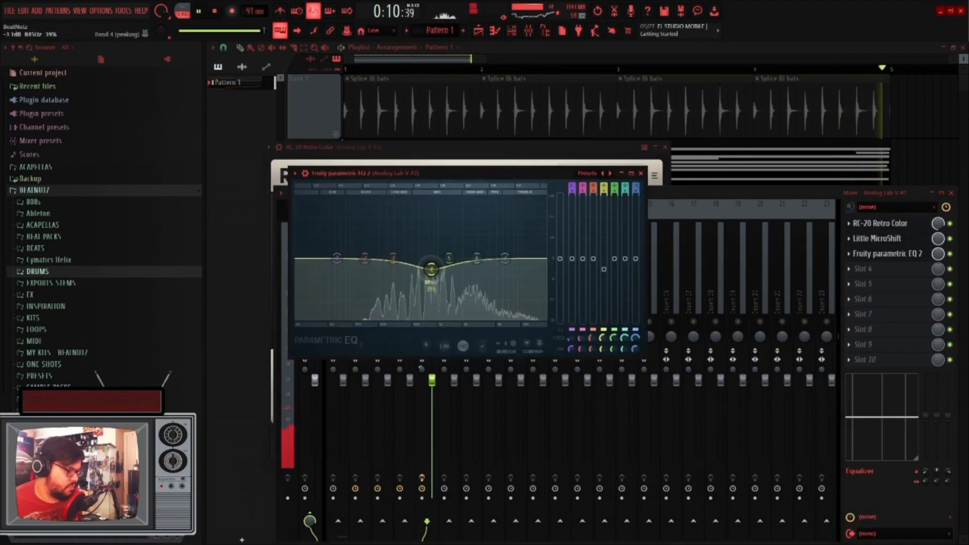
{"action": "left_click_drag", "start_coordinate": [344, 283], "coordinate": [350, 284]}
{"action": "left_click_drag", "start_coordinate": [476, 258], "coordinate": [483, 264]}
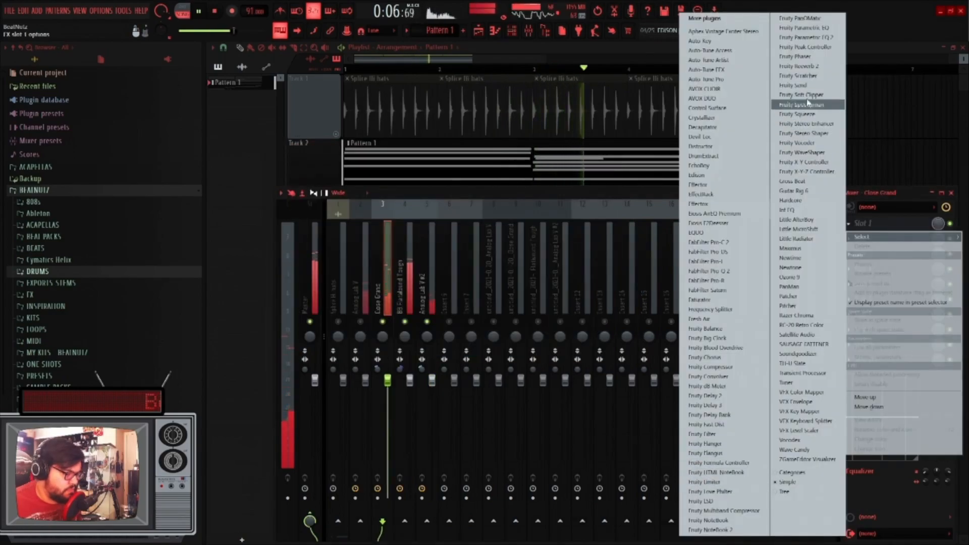
Load Fruity Reeverb 2 with the GODS ROOM preset on the Close Grand mixer track and unmute Analog Lab V
{"action": "left_click", "coordinate": [805, 66]}
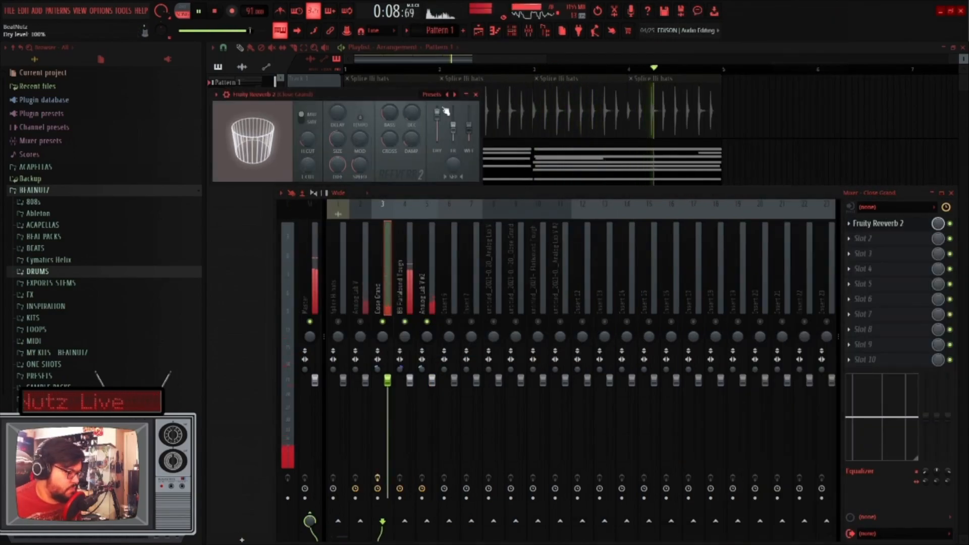
{"action": "left_click", "coordinate": [433, 95]}
{"action": "left_click", "coordinate": [458, 128]}
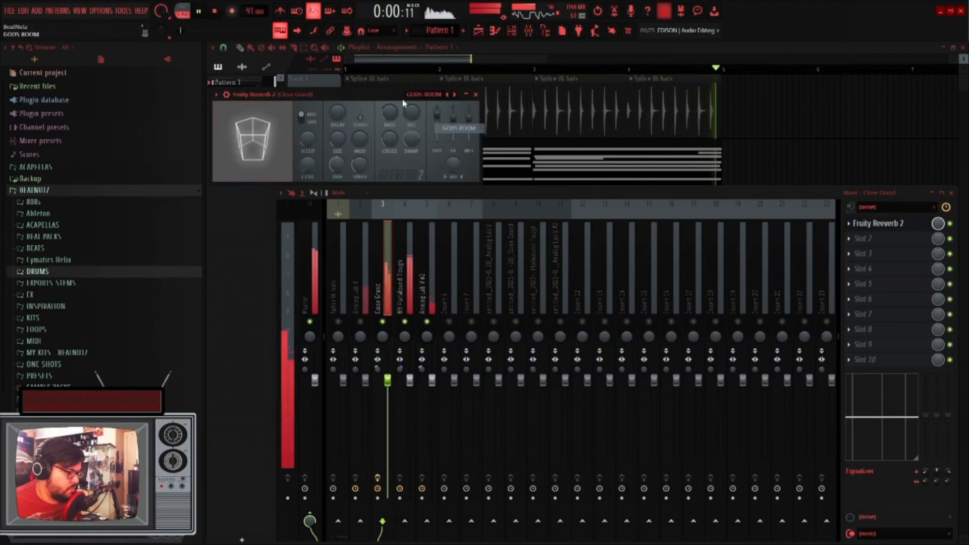
{"action": "left_click_drag", "start_coordinate": [414, 96], "coordinate": [417, 97]}
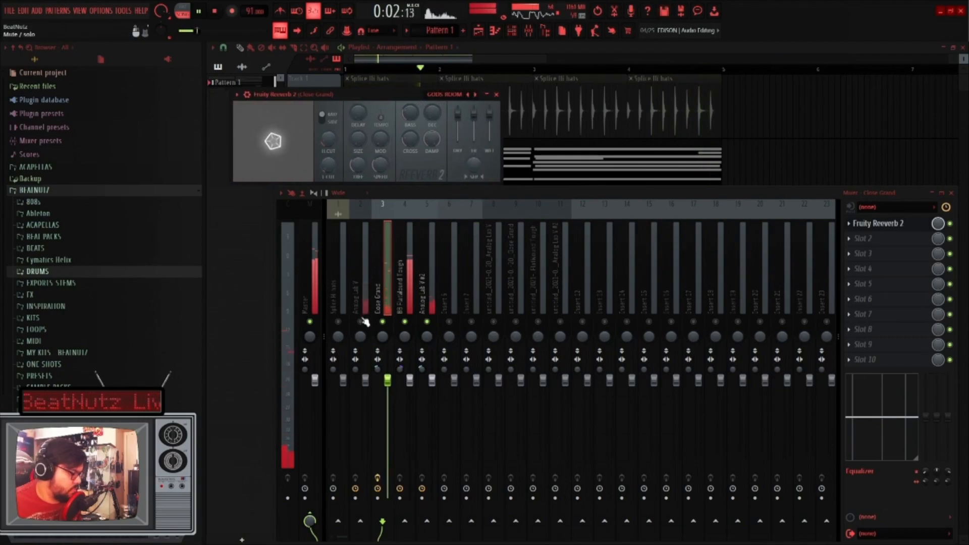
{"action": "left_click", "coordinate": [365, 317]}
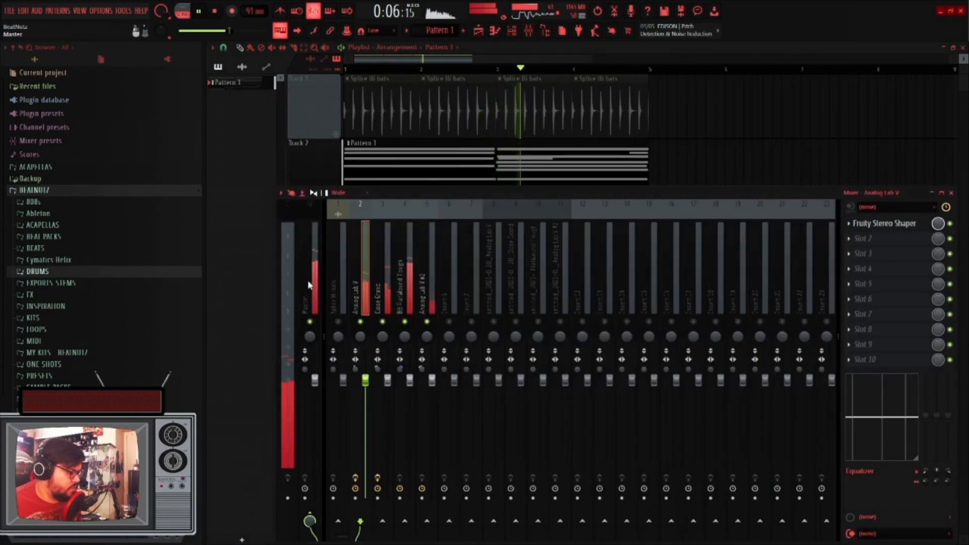
Arm the Master mixer track, stop playback and render the soloed Pattern 1 to a single audio clip
{"action": "left_click", "coordinate": [309, 285]}
{"action": "left_click", "coordinate": [305, 499]}
{"action": "key", "text": "space"}
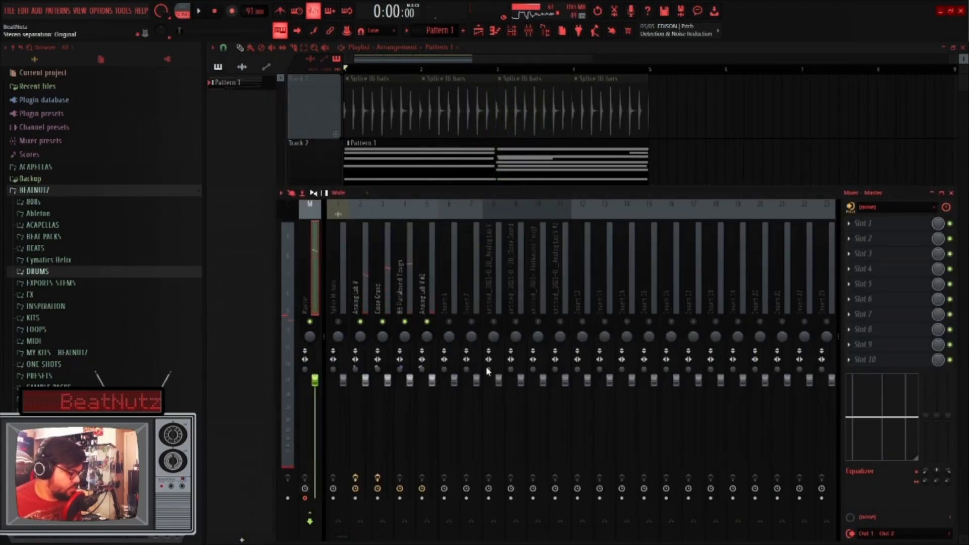
{"action": "key", "text": "alt+r"}
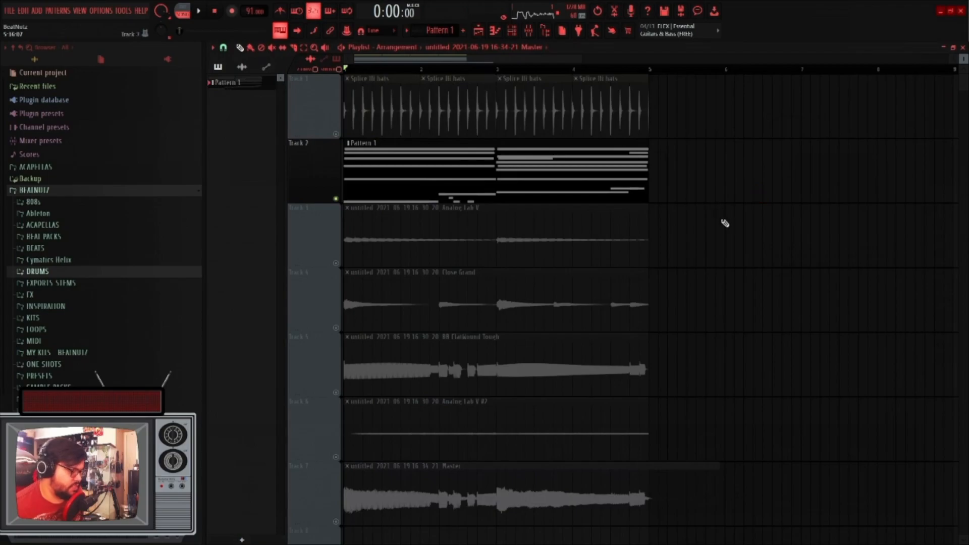
{"action": "scroll", "coordinate": [726, 232], "scroll_direction": "down", "scroll_amount": 1}
{"action": "scroll", "coordinate": [728, 256], "scroll_direction": "up", "scroll_amount": 1}
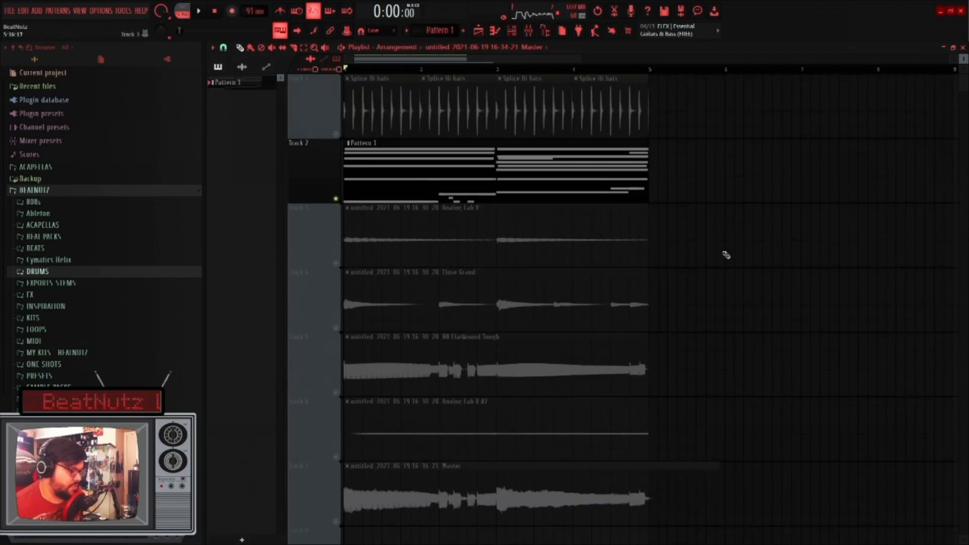
Open the Analog Lab V channel's notes in the piano roll and cut all of them
{"action": "left_click", "coordinate": [513, 32]}
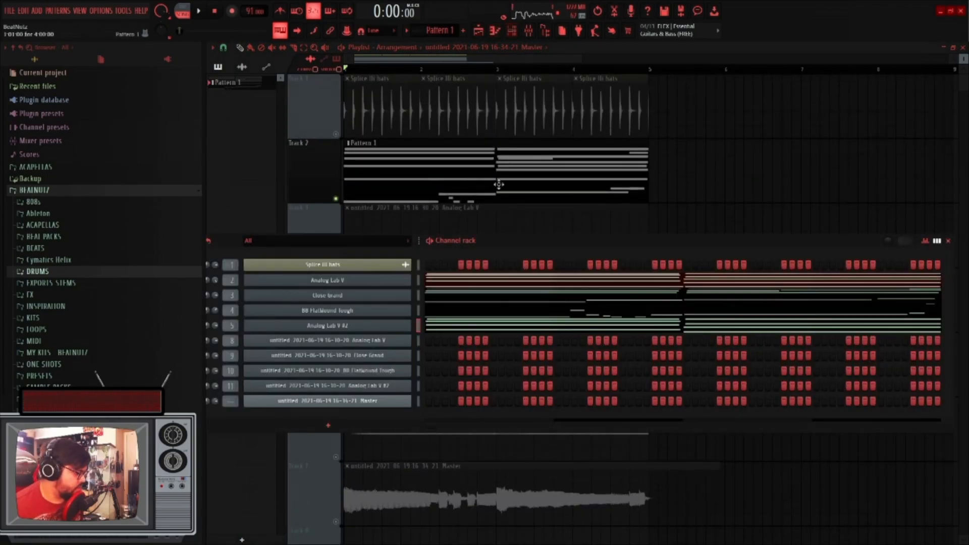
{"action": "right_click", "coordinate": [343, 282]}
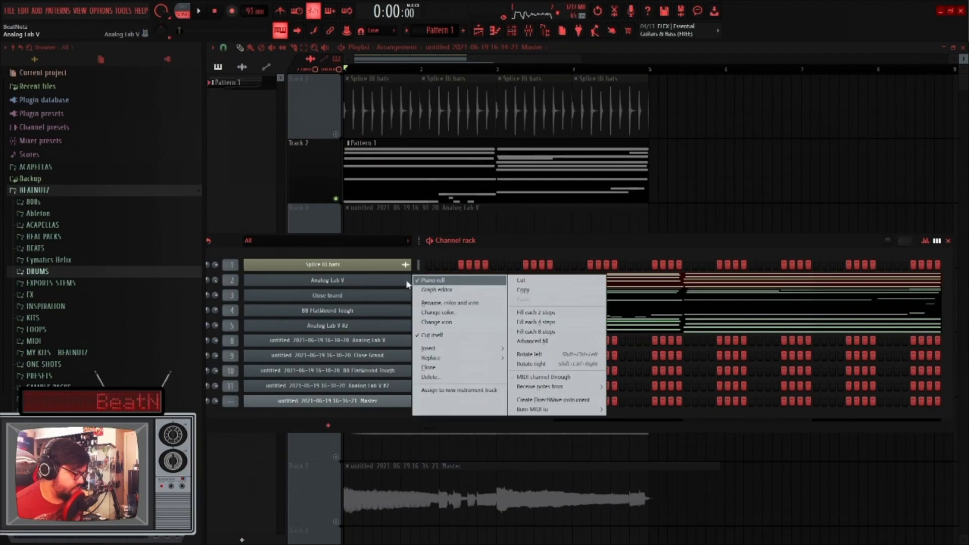
{"action": "left_click", "coordinate": [676, 288]}
{"action": "left_click", "coordinate": [666, 284]}
{"action": "scroll", "coordinate": [529, 268], "scroll_direction": "up", "scroll_amount": 3}
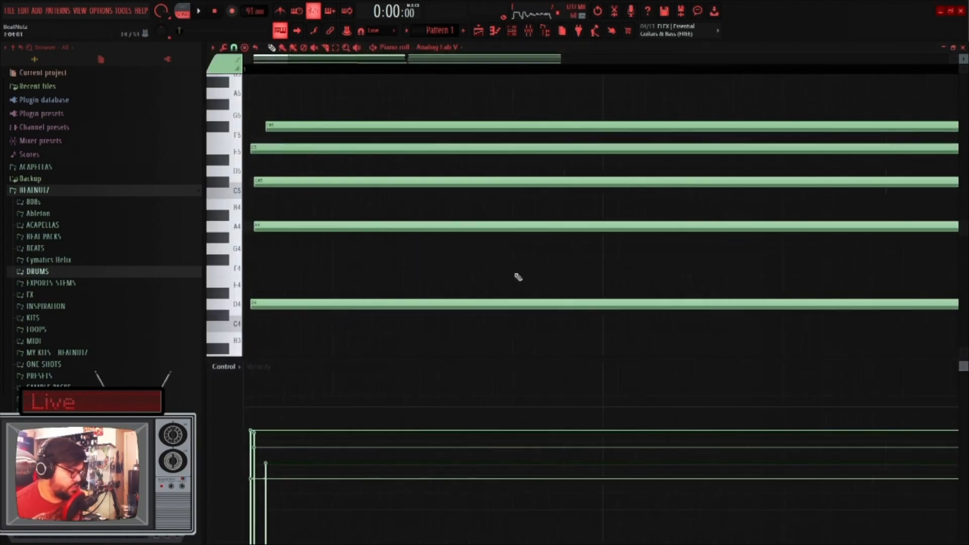
{"action": "scroll", "coordinate": [522, 273], "scroll_direction": "down", "scroll_amount": 2}
{"action": "key", "text": "ctrl+a"}
{"action": "scroll", "coordinate": [516, 277], "scroll_direction": "down", "scroll_amount": 3}
{"action": "key", "text": "Delete"}
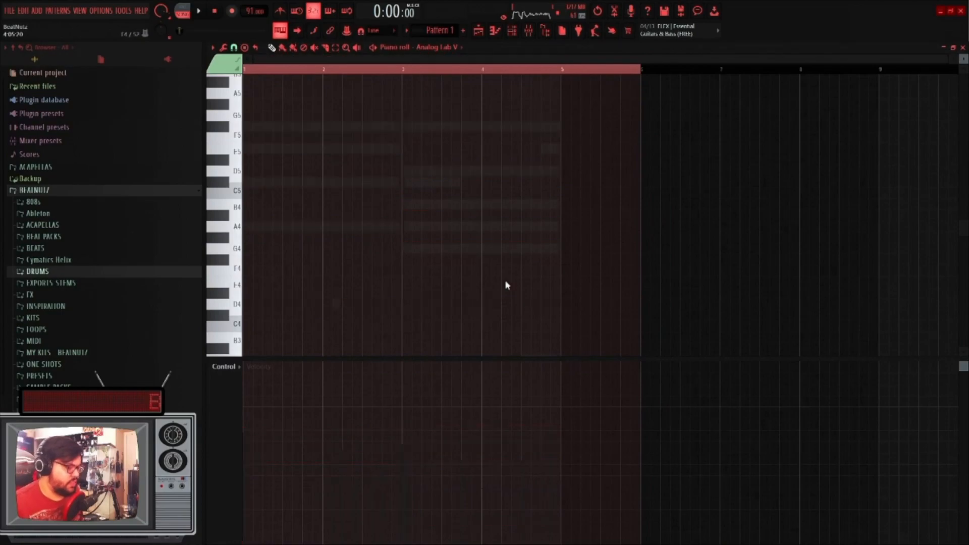
Add a new Sampler channel and paste the cut chord notes into its piano roll
{"action": "left_click", "coordinate": [511, 34]}
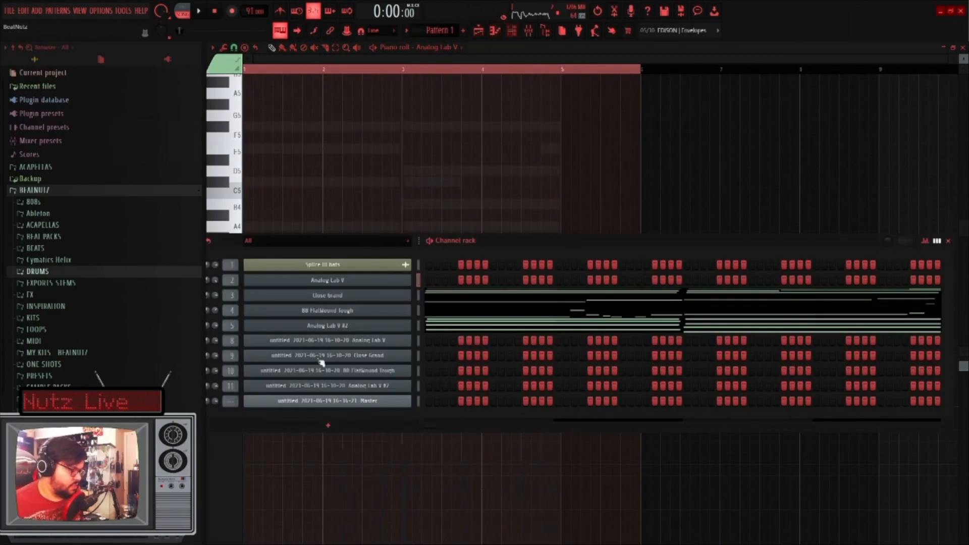
{"action": "left_click", "coordinate": [324, 427]}
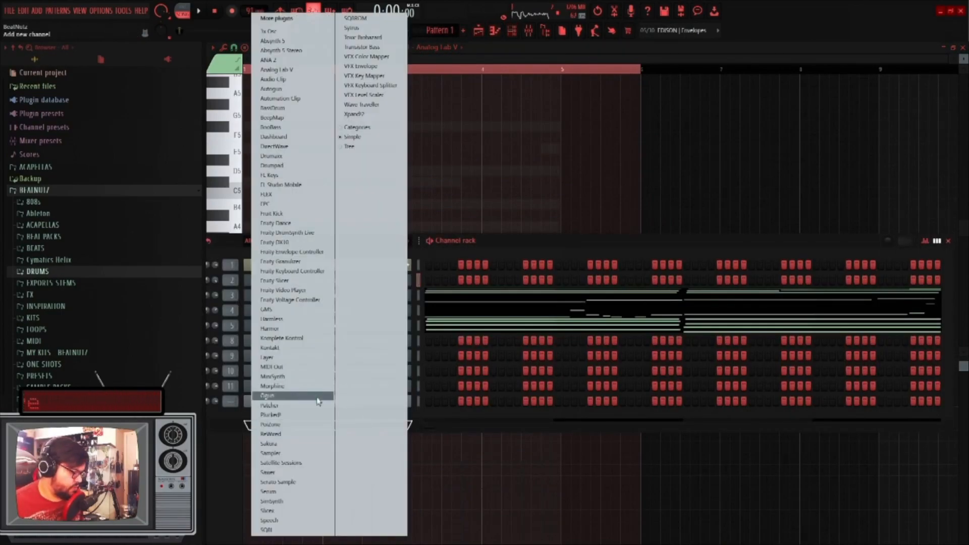
{"action": "left_click", "coordinate": [289, 454]}
{"action": "right_click", "coordinate": [404, 397]}
{"action": "left_click", "coordinate": [428, 401]}
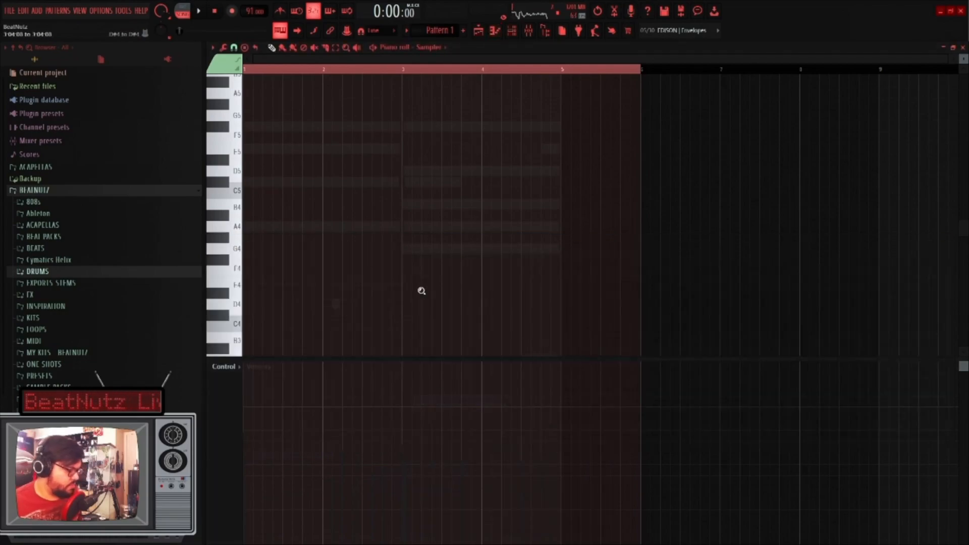
{"action": "right_click", "coordinate": [421, 290], "text": "ctrl"}
{"action": "key", "text": "ctrl+v"}
{"action": "right_click", "coordinate": [422, 292], "text": "ctrl"}
{"action": "key", "text": "ctrl+d"}
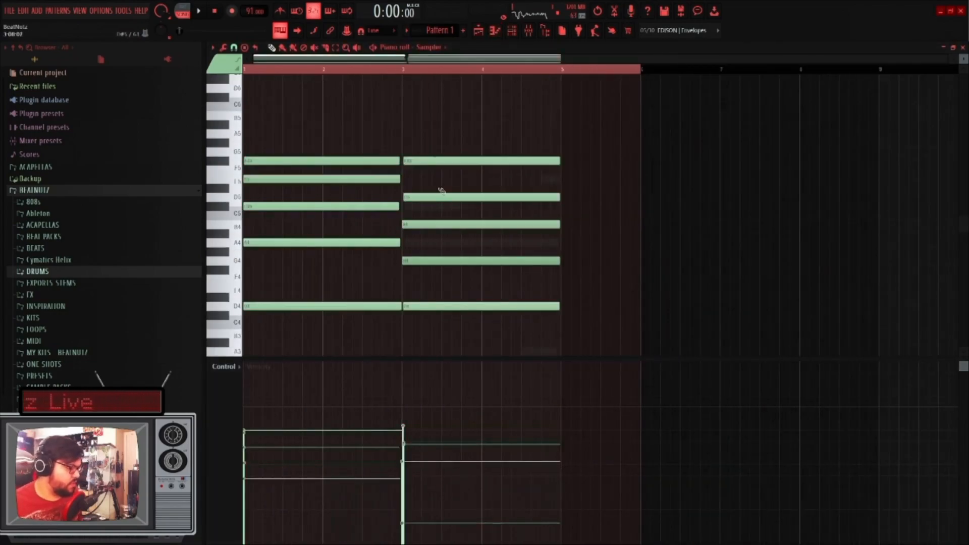
Delete the emptied Analog Lab V channel from the channel rack and start playback
{"action": "left_click", "coordinate": [511, 31]}
{"action": "right_click", "coordinate": [408, 278]}
{"action": "left_click", "coordinate": [443, 378]}
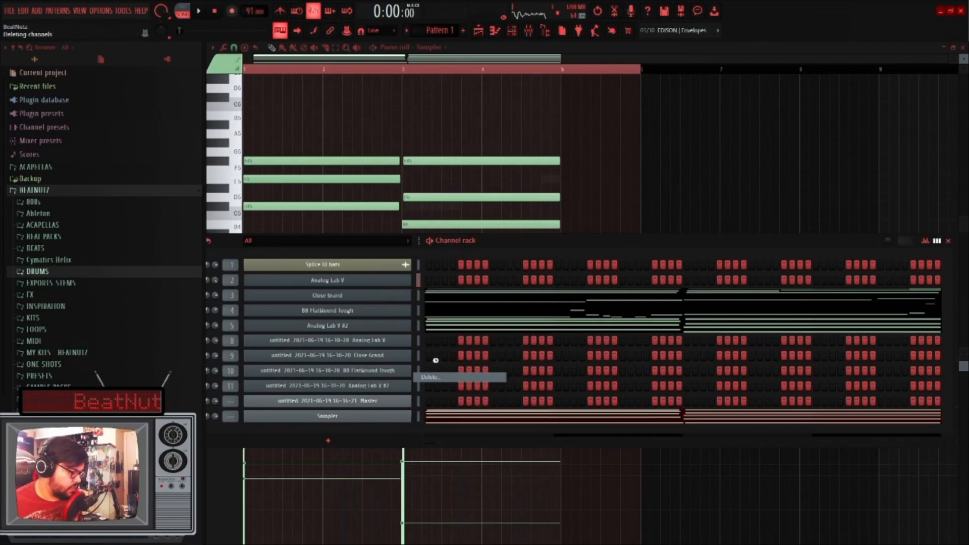
{"action": "left_click", "coordinate": [435, 283]}
{"action": "key", "text": "space"}
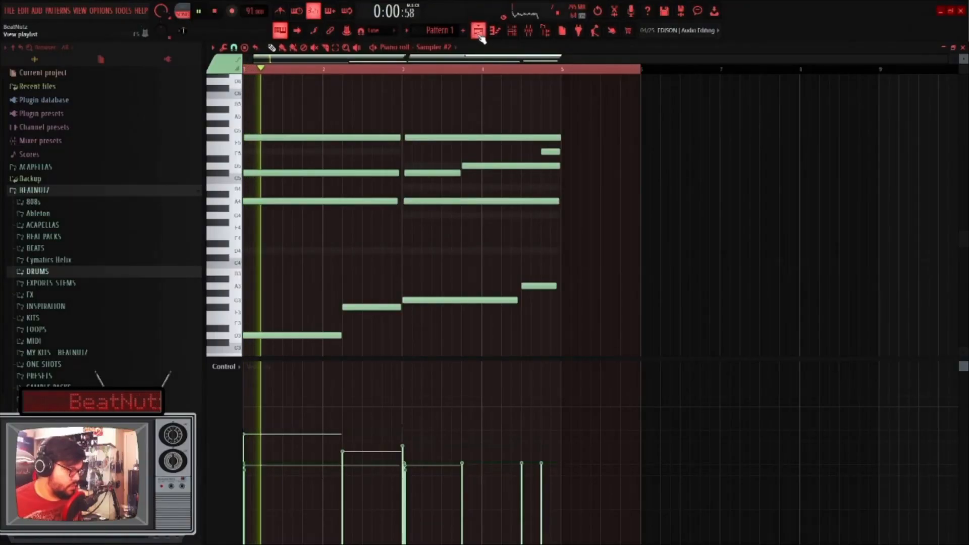
Show the playlist, solo Track 7 with the rendered Master clip and restart playback
{"action": "left_click", "coordinate": [479, 31]}
{"action": "scroll", "coordinate": [475, 348], "scroll_direction": "down", "scroll_amount": 2}
{"action": "right_click", "coordinate": [337, 393]}
{"action": "key", "text": "space"}
{"action": "key", "text": "space"}
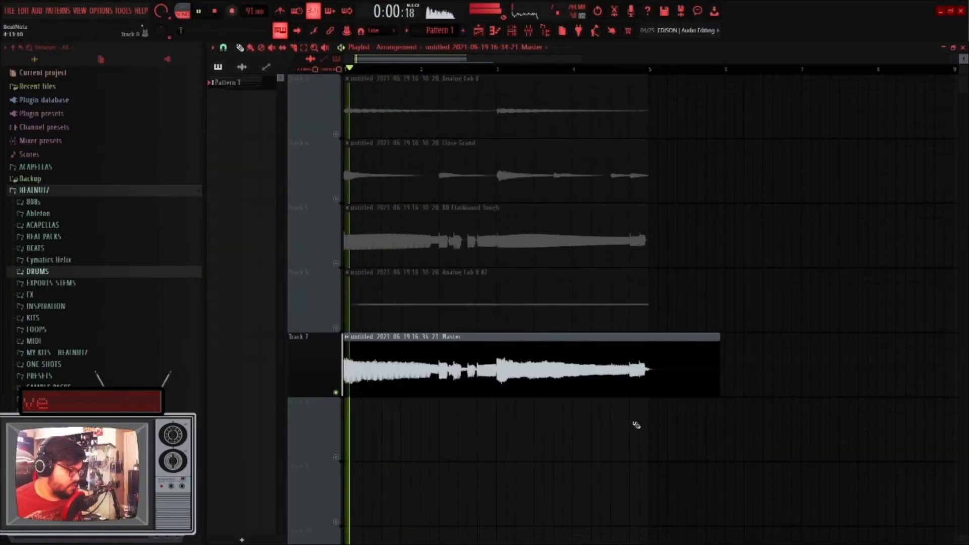
Trim the excess tail off the Master clip on Track 7 so it ends at bar 5, and stop playback
{"action": "scroll", "coordinate": [643, 420], "scroll_direction": "up", "scroll_amount": 8}
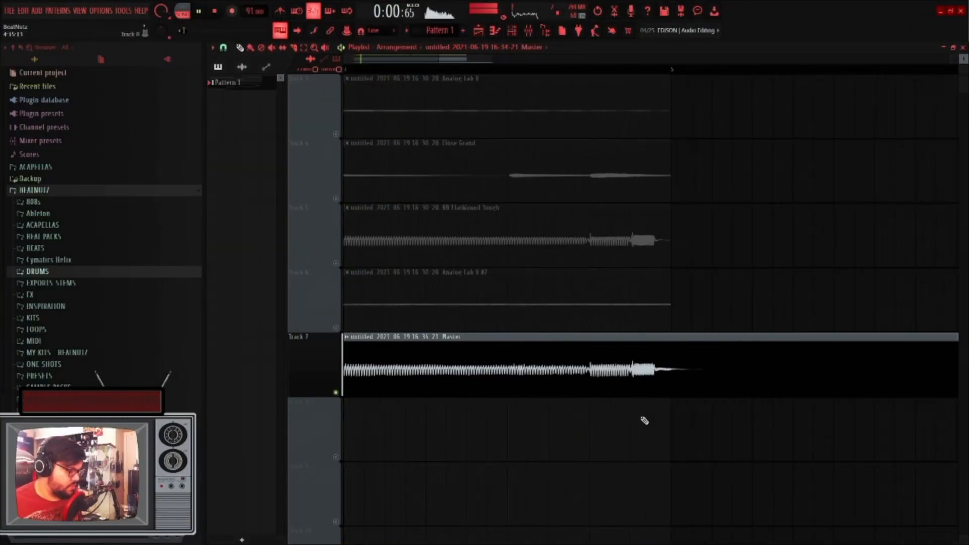
{"action": "right_click", "coordinate": [685, 349]}
{"action": "scroll", "coordinate": [729, 363], "scroll_direction": "down", "scroll_amount": 3}
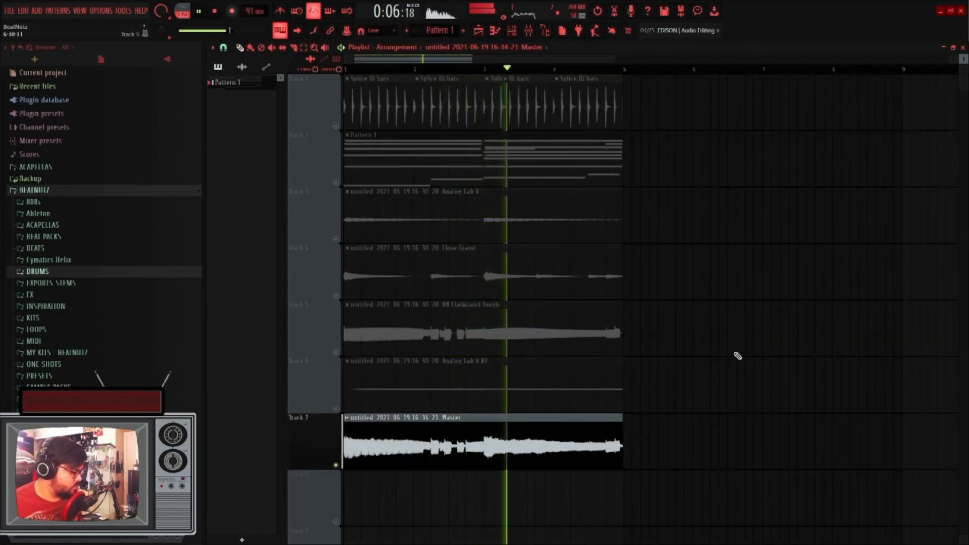
{"action": "scroll", "coordinate": [726, 359], "scroll_direction": "down", "scroll_amount": 2}
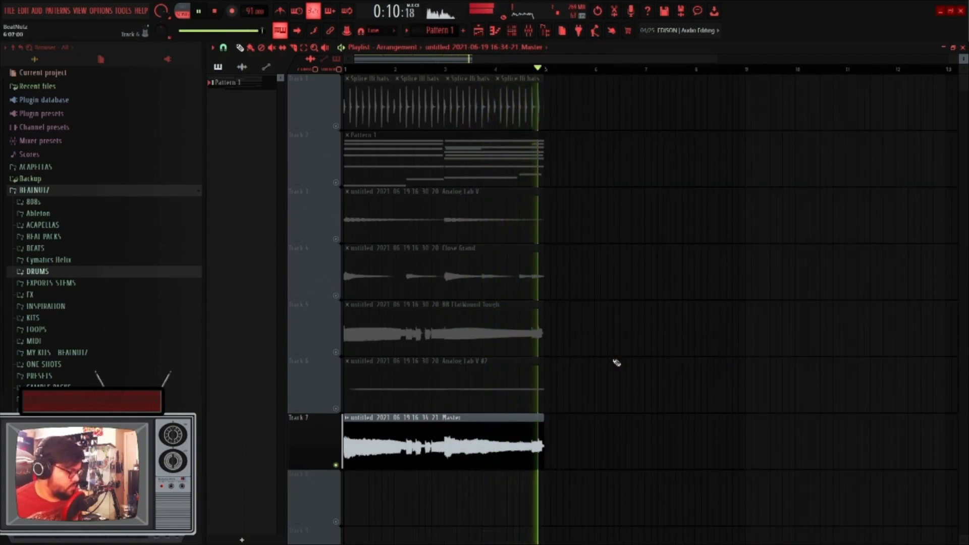
{"action": "scroll", "coordinate": [612, 364], "scroll_direction": "down", "scroll_amount": 2}
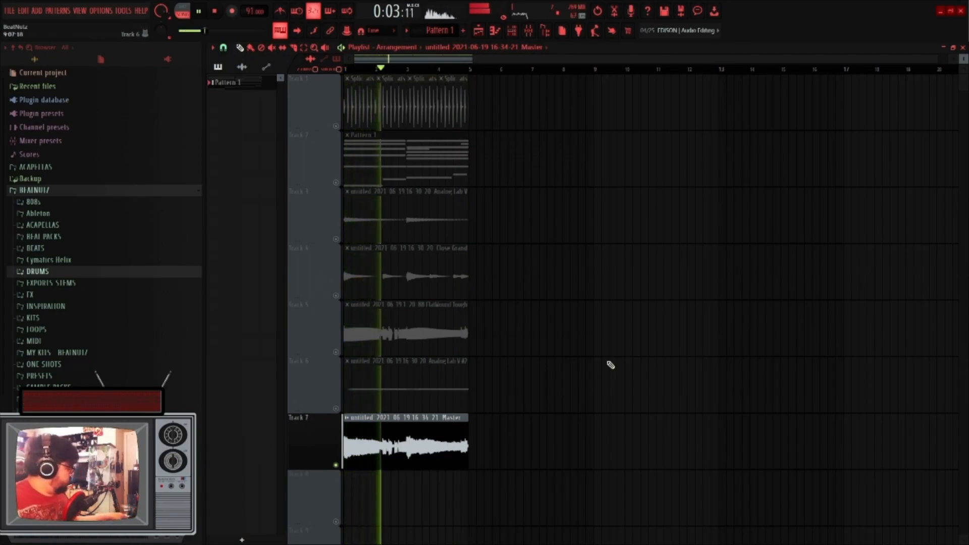
{"action": "key", "text": "space"}
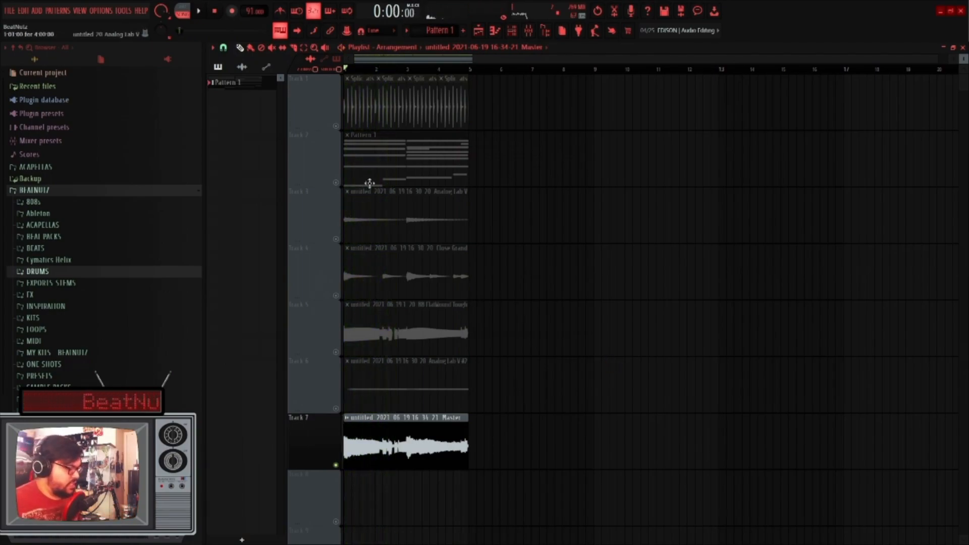
Solo the Splice Hi hats on Track 1, unmute Track 7 and play both together
{"action": "right_click", "coordinate": [337, 126]}
{"action": "scroll", "coordinate": [344, 251], "scroll_direction": "up", "scroll_amount": 5}
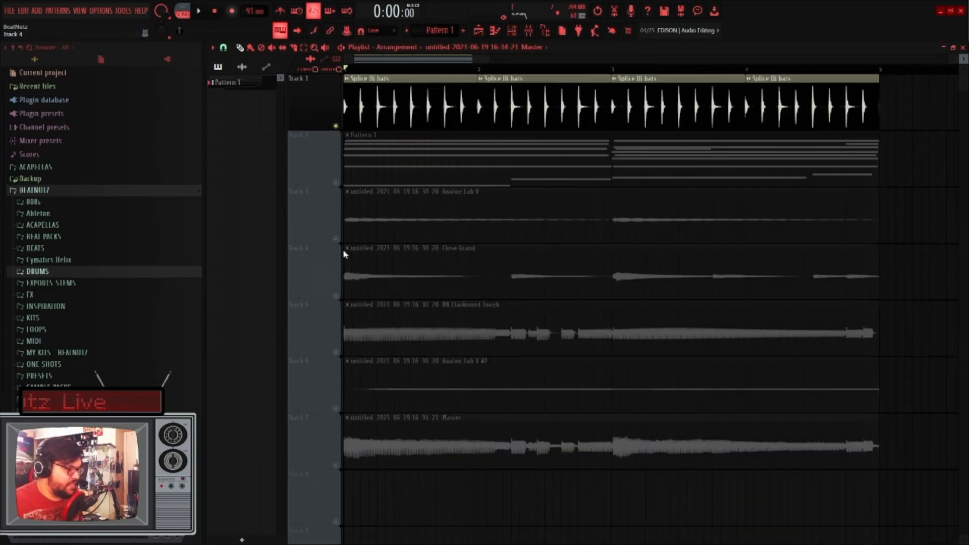
{"action": "left_click", "coordinate": [336, 465]}
{"action": "scroll", "coordinate": [441, 497], "scroll_direction": "down", "scroll_amount": 5}
{"action": "key", "text": "space"}
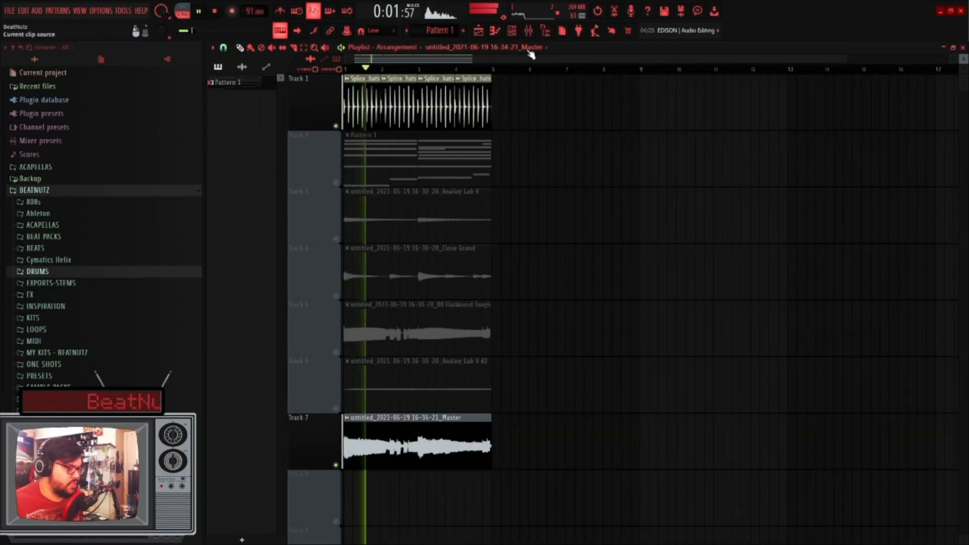
Check the Close Grand track in the mixer while the loop plays, return to the playlist and stop playback
{"action": "key", "text": "F9"}
{"action": "right_click", "coordinate": [396, 320]}
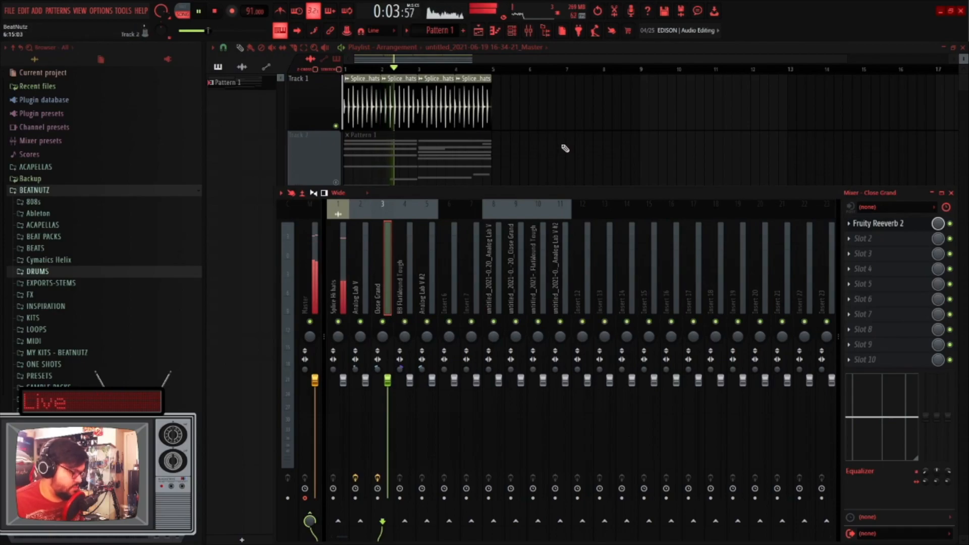
{"action": "key", "text": "F9"}
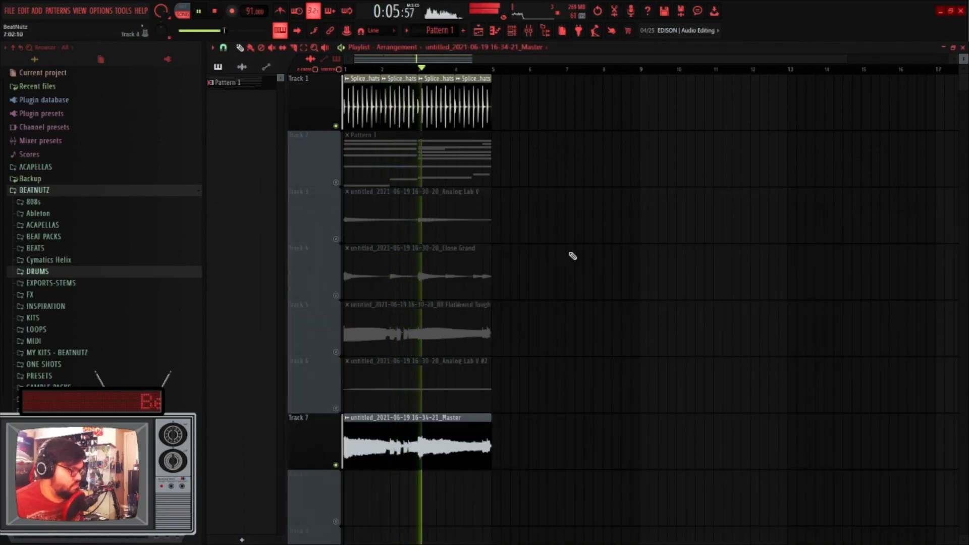
{"action": "key", "text": "space"}
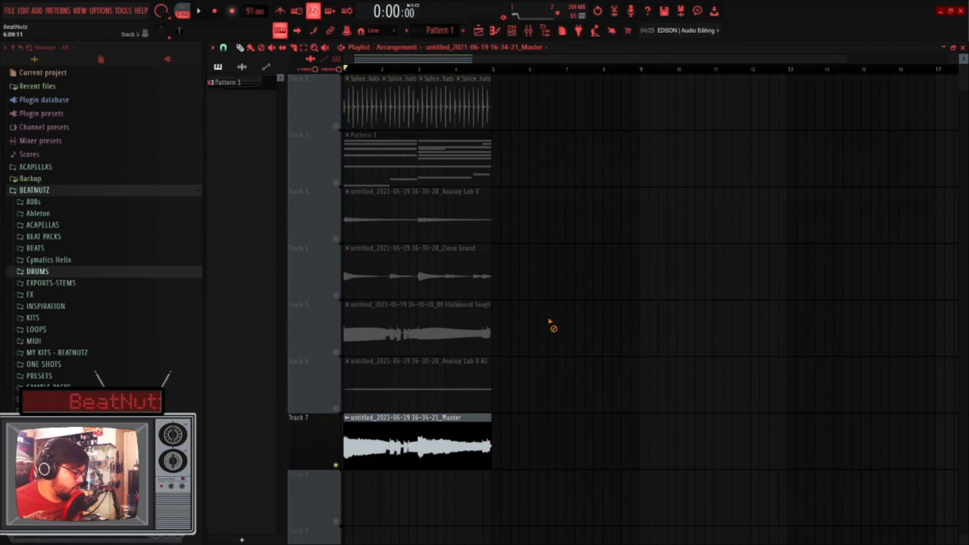
Solo Track 3 and briefly audition the Analog Lab V audio clip
{"action": "scroll", "coordinate": [350, 335], "scroll_direction": "up", "scroll_amount": 4}
{"action": "scroll", "coordinate": [692, 337], "scroll_direction": "down", "scroll_amount": 2}
{"action": "scroll", "coordinate": [301, 236], "scroll_direction": "up", "scroll_amount": 4}
{"action": "right_click", "coordinate": [336, 238]}
{"action": "key", "text": "space"}
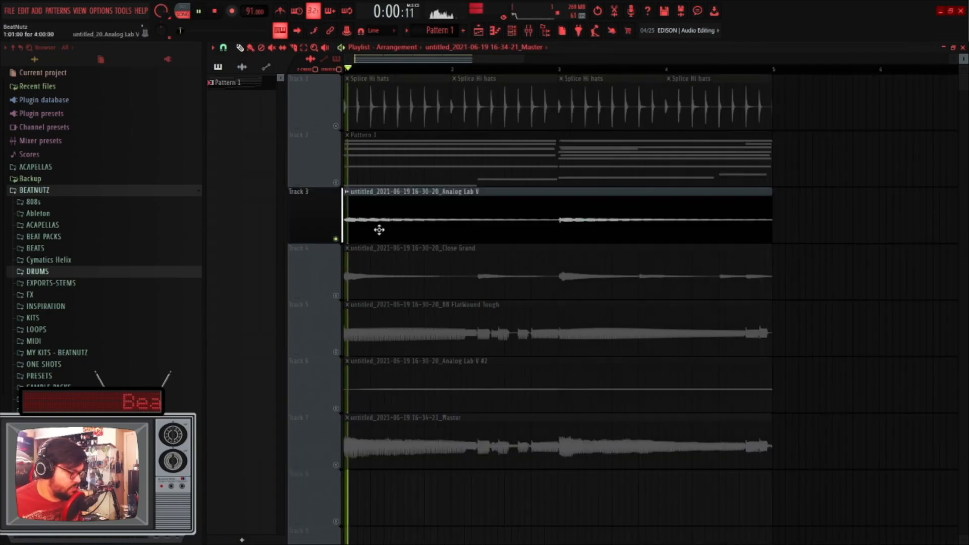
{"action": "key", "text": "space"}
Adjust the time-stretching pitch shift of the Analog Lab V clip and the Close Grand clip in their channel settings
{"action": "double_click", "coordinate": [437, 236]}
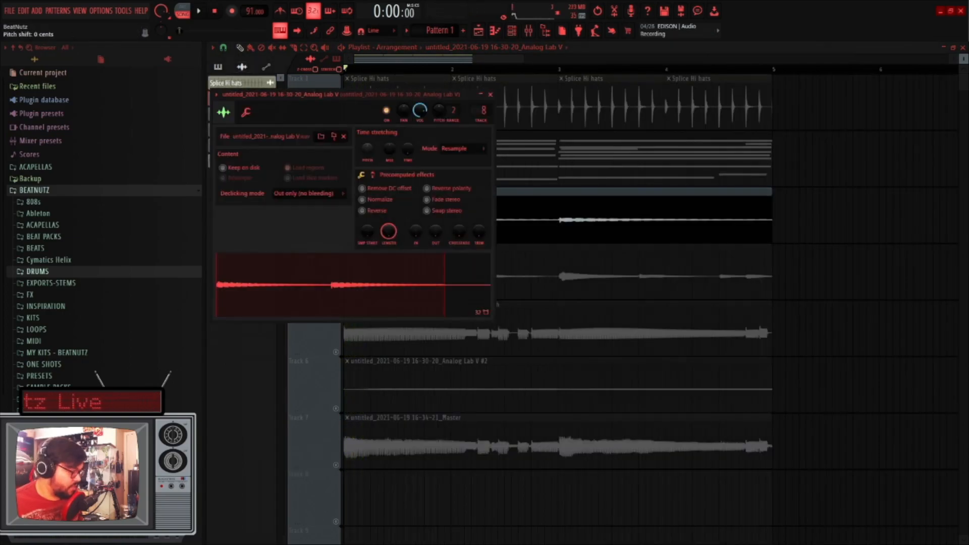
{"action": "key", "text": "Escape"}
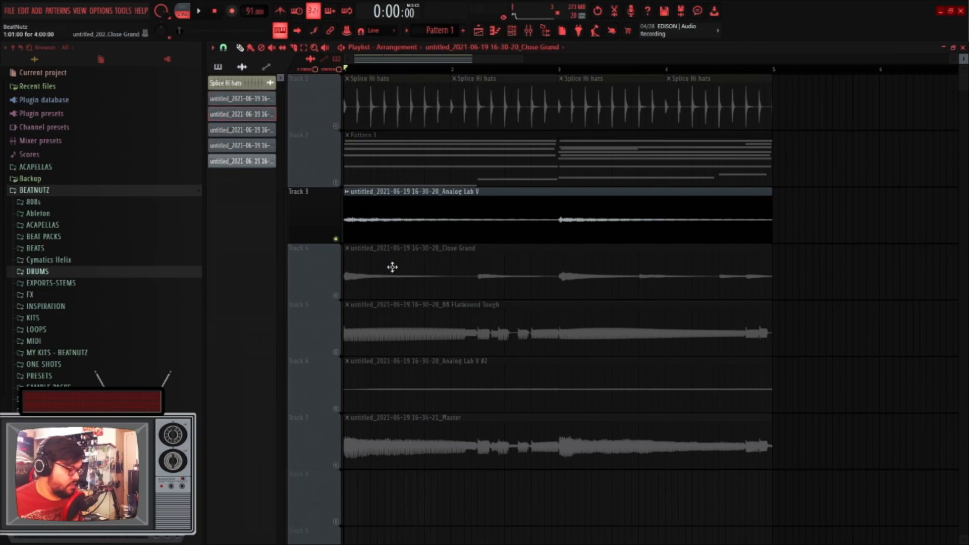
{"action": "double_click", "coordinate": [395, 267]}
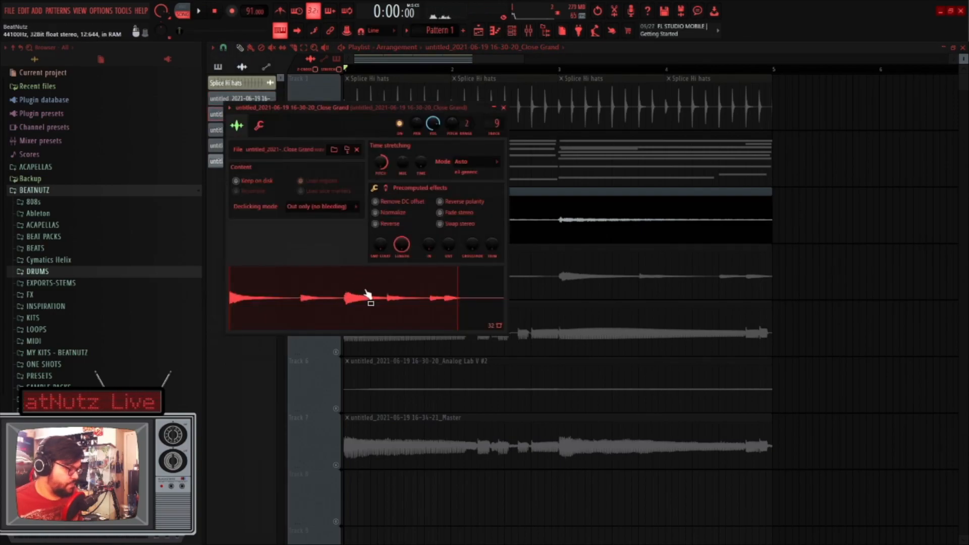
{"action": "key", "text": "Escape"}
Reset the FlatWound Tough clip's pitch shift and lower its channel volume to 26%
{"action": "double_click", "coordinate": [396, 320]}
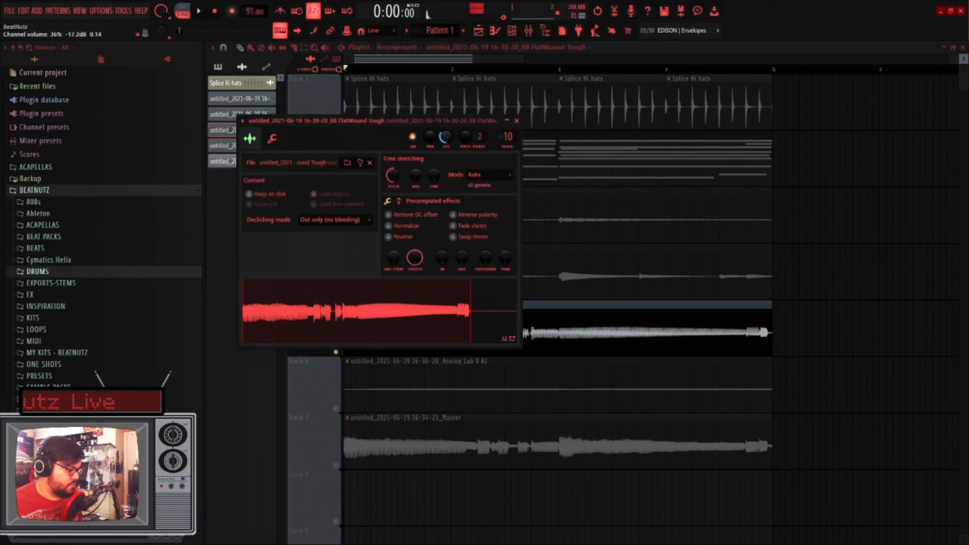
{"action": "right_click", "coordinate": [390, 176]}
{"action": "left_click", "coordinate": [407, 180]}
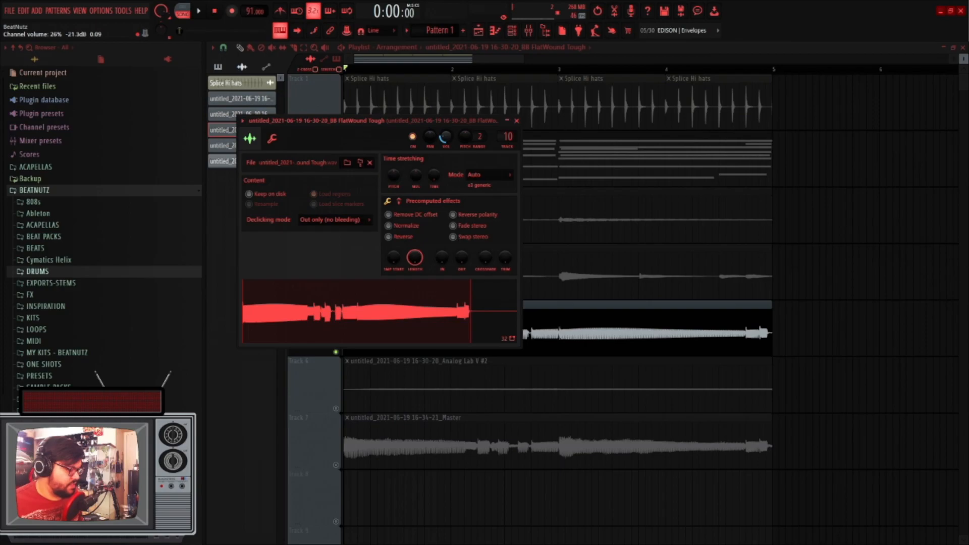
{"action": "left_click", "coordinate": [516, 120]}
Solo Track 6, adjust the Analog Lab V #2 clip's pitch shift and set its channel volume to 77%
{"action": "scroll", "coordinate": [474, 371], "scroll_direction": "down", "scroll_amount": 1}
{"action": "right_click", "coordinate": [338, 352]}
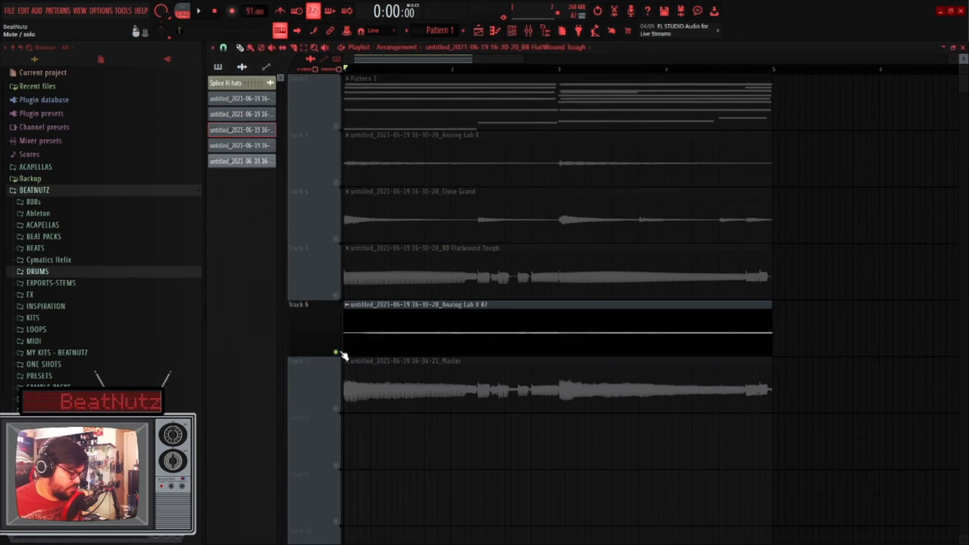
{"action": "double_click", "coordinate": [407, 318]}
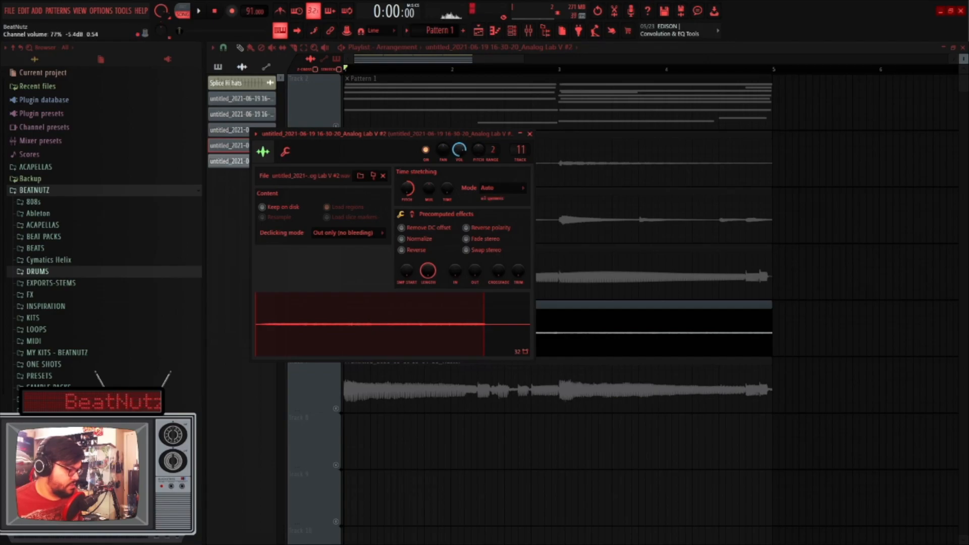
{"action": "key", "text": "Escape"}
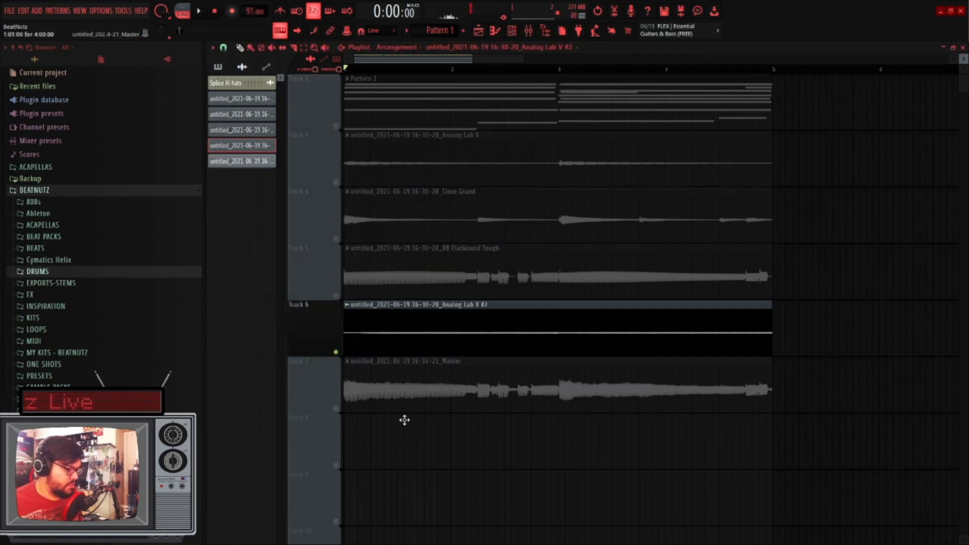
Unsolo Track 6 and mute Track 1 with the hi-hats and Track 2 with Pattern 1
{"action": "right_click", "coordinate": [336, 353]}
{"action": "scroll", "coordinate": [897, 249], "scroll_direction": "up", "scroll_amount": 1}
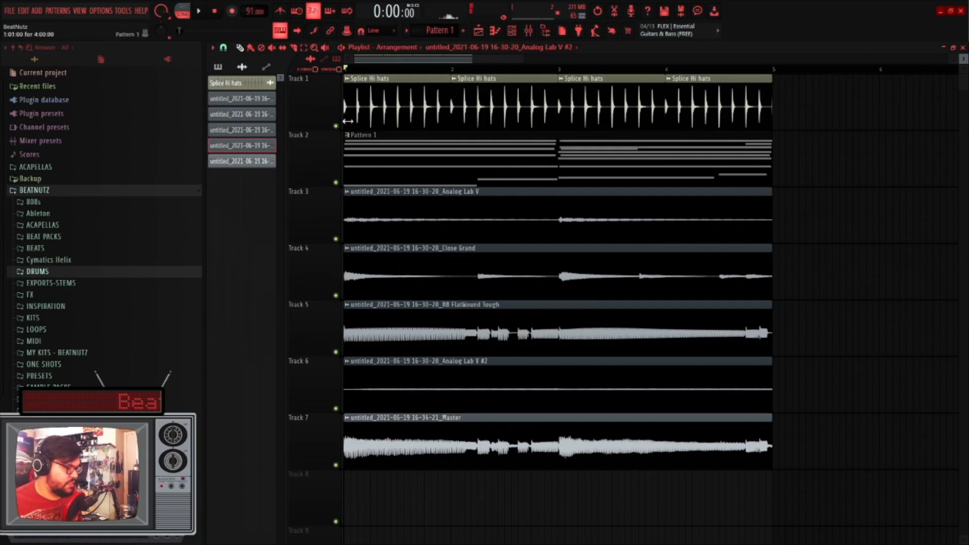
{"action": "left_click", "coordinate": [336, 183]}
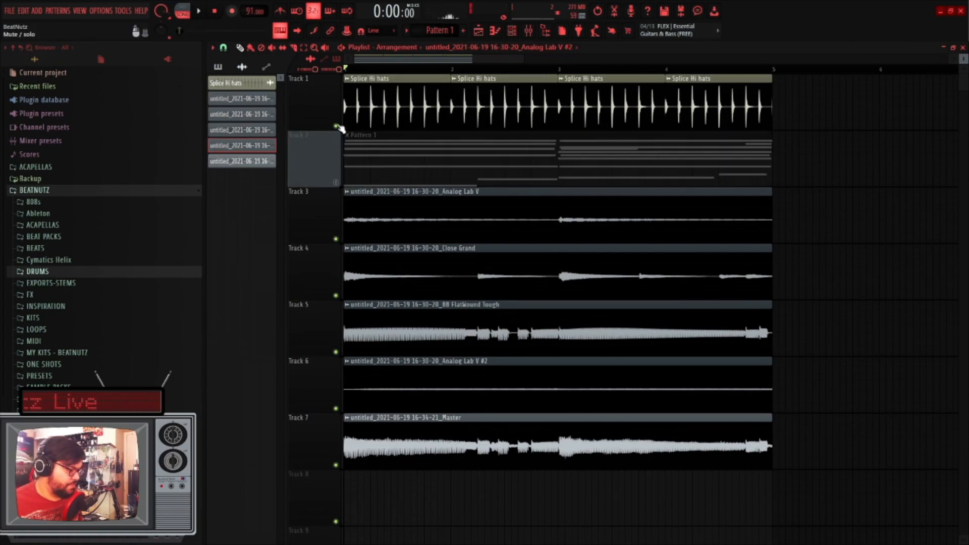
{"action": "left_click", "coordinate": [336, 126]}
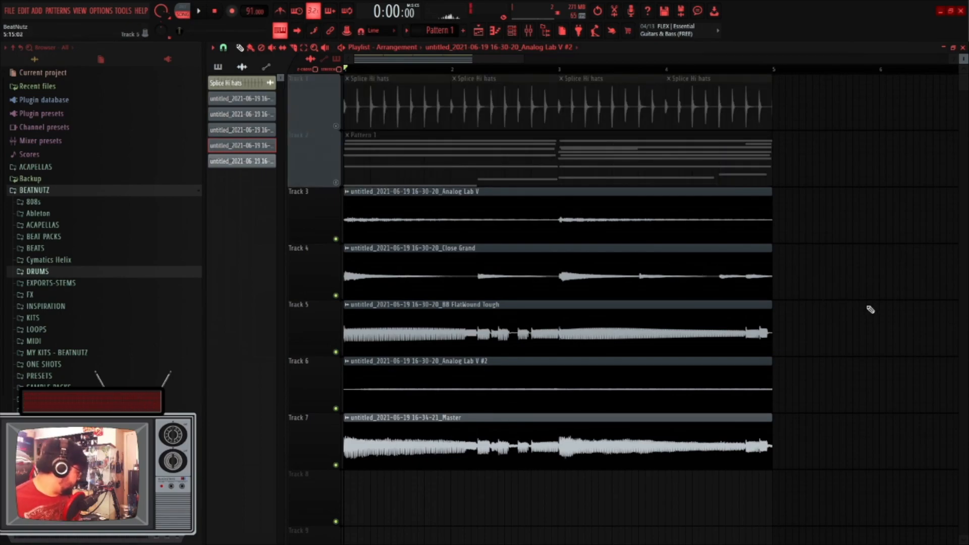
Play the audio clips together and lower the Close Grand clip's channel volume to 53%
{"action": "scroll", "coordinate": [832, 230], "scroll_direction": "down", "scroll_amount": 1}
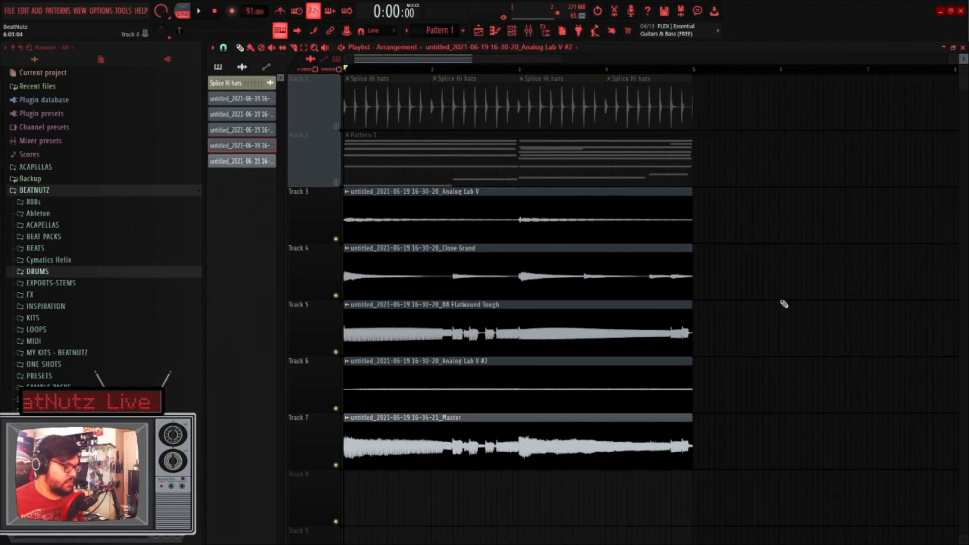
{"action": "key", "text": "space"}
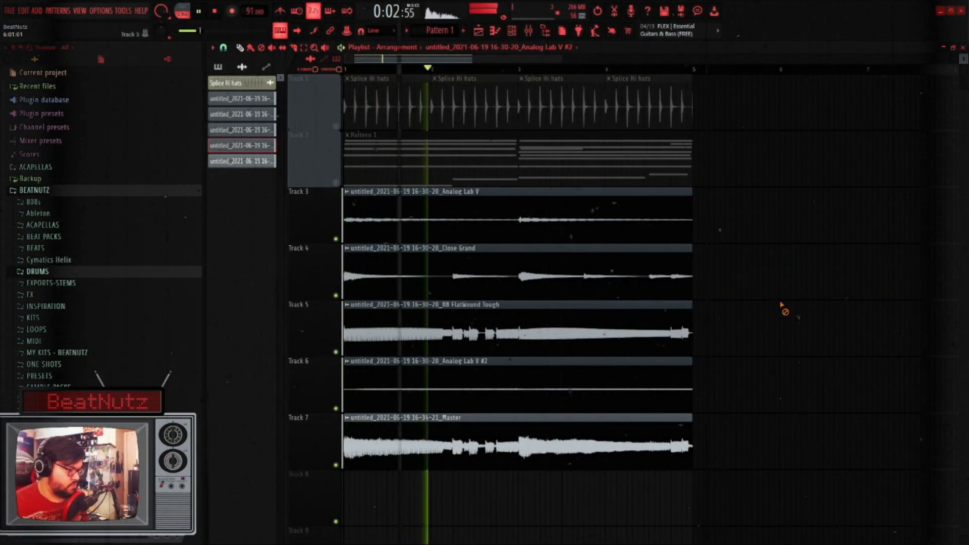
{"action": "double_click", "coordinate": [476, 260]}
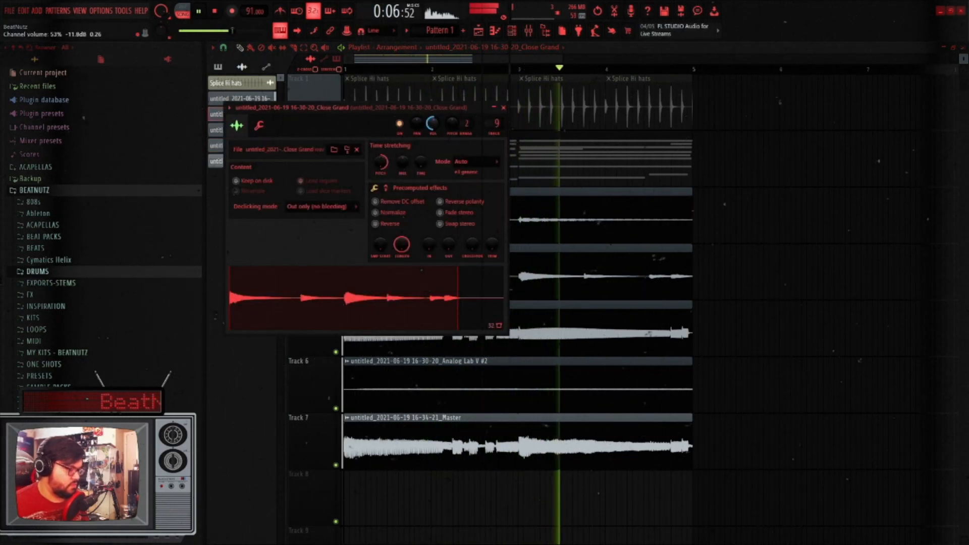
{"action": "right_click", "coordinate": [792, 303]}
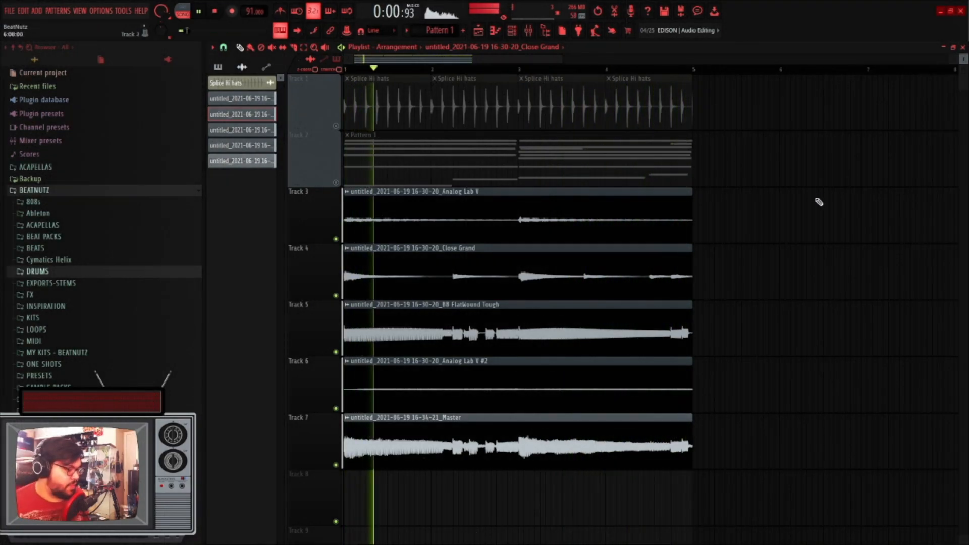
Switch to OBS and select the SMOKE BREAK scene
{"action": "scroll", "coordinate": [843, 220], "scroll_direction": "down", "scroll_amount": 1}
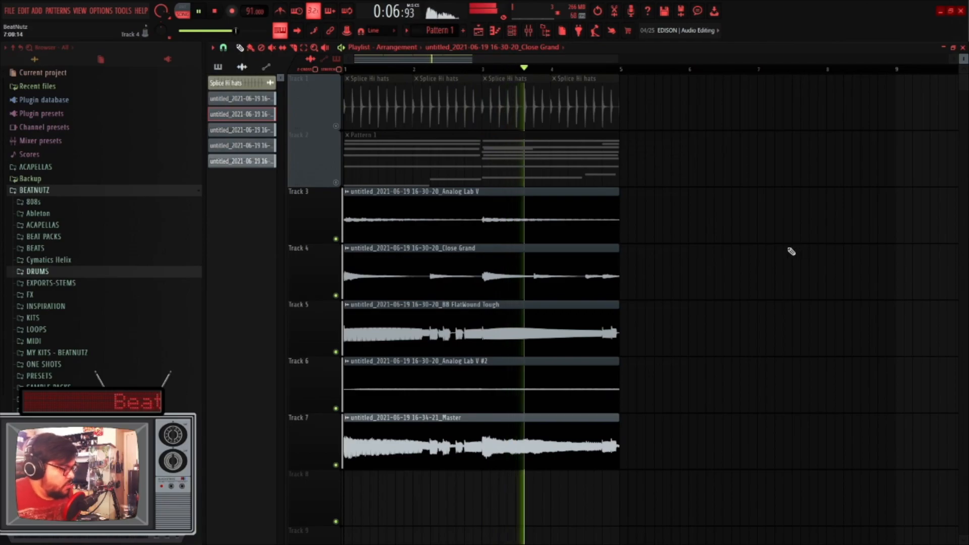
{"action": "key", "text": "alt+Tab"}
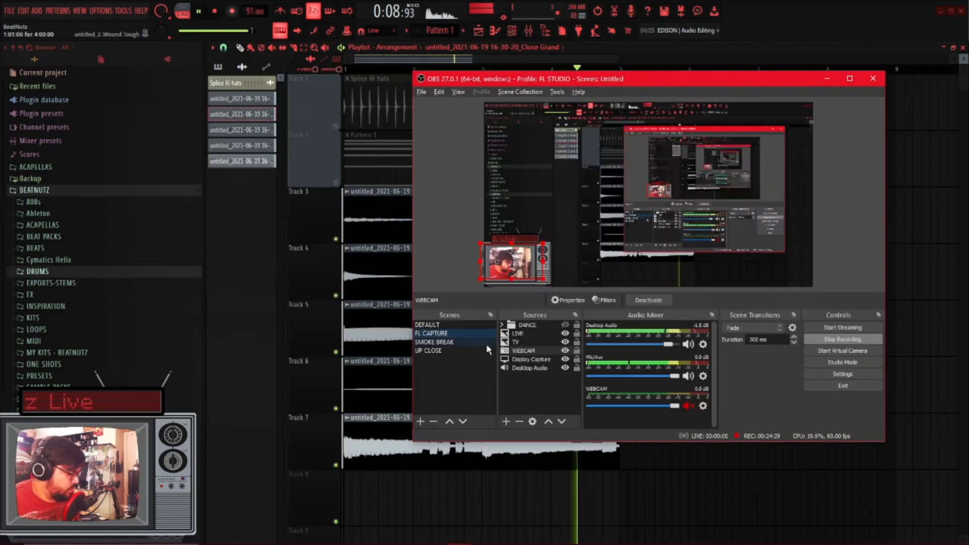
{"action": "left_click", "coordinate": [470, 343]}
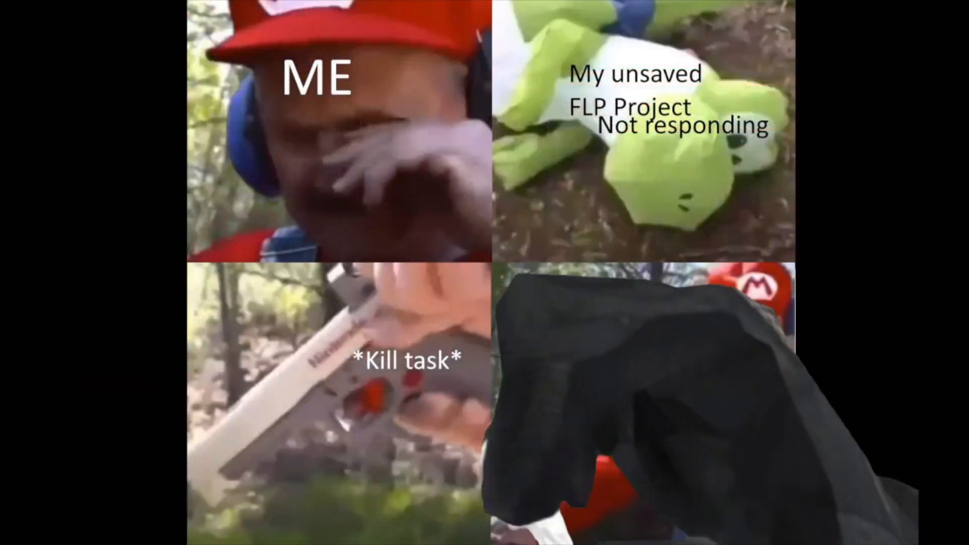